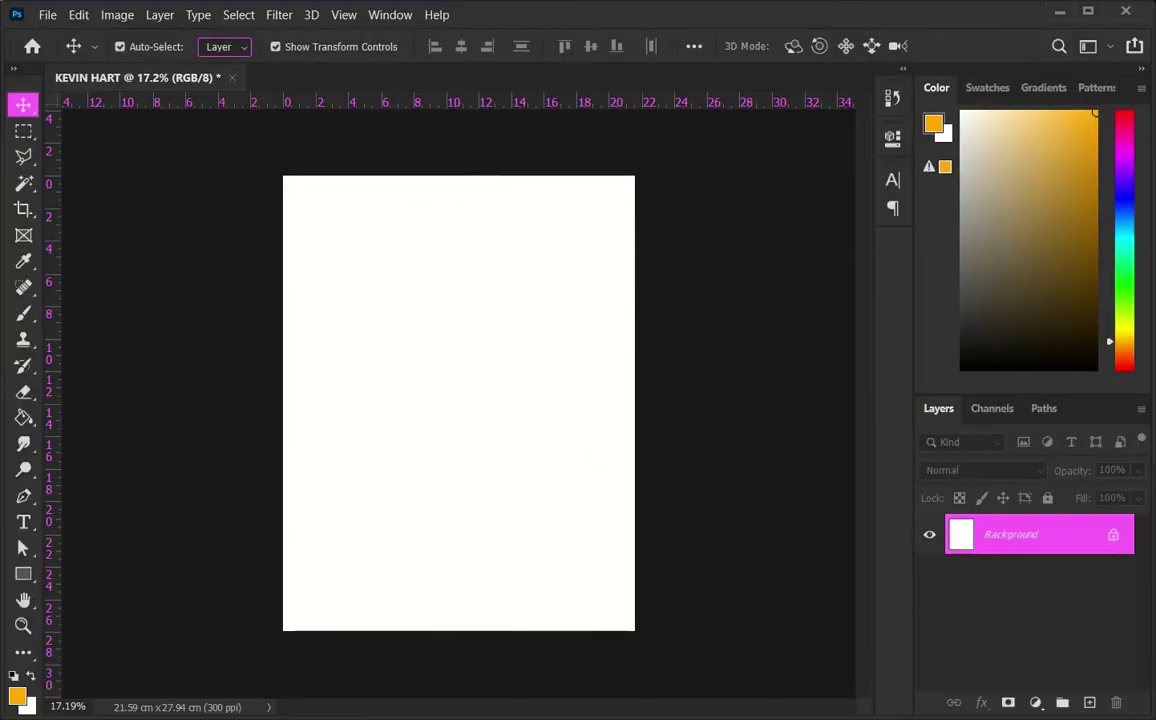
Step: Bring up the KEVIN HART image folder in File Explorer beside the blank poster
click(335, 700)
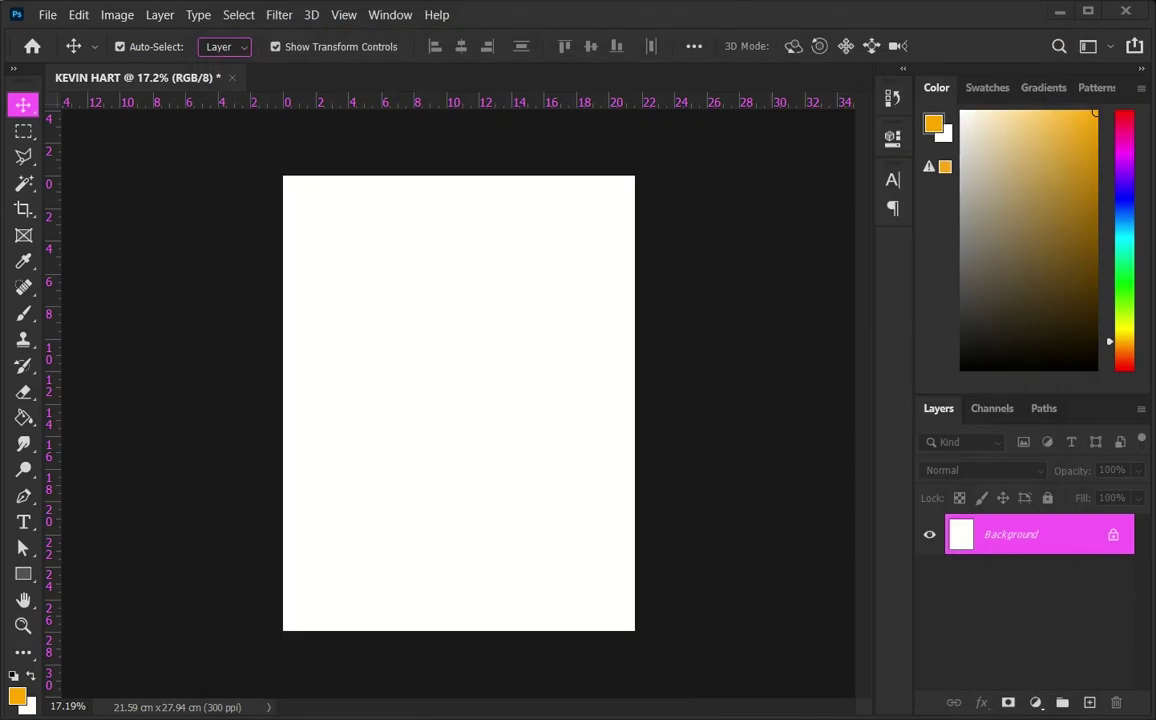
Step: Place the neon city street photo and scale it to fill the whole page
mouse_move(409, 487)
mouse_down()
mouse_move(610, 636)
mouse_move(664, 712)
mouse_up()
drag(546, 488, 549, 510)
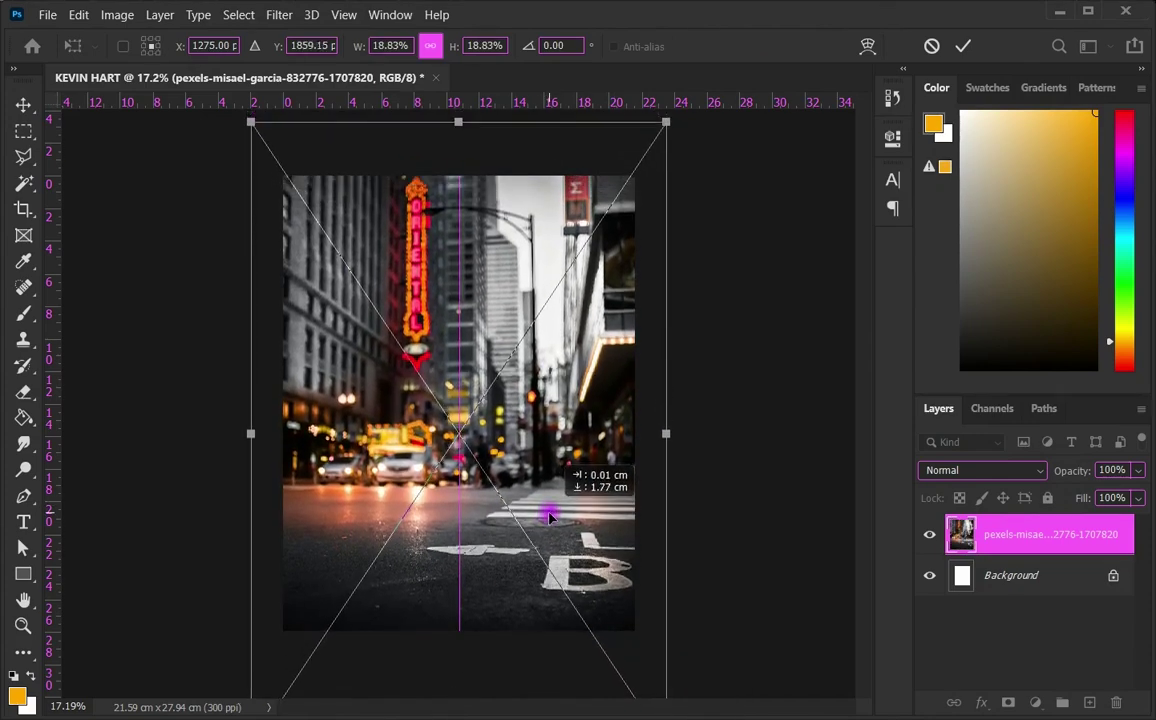
drag(549, 510, 552, 551)
scroll(552, 551, down, 5)
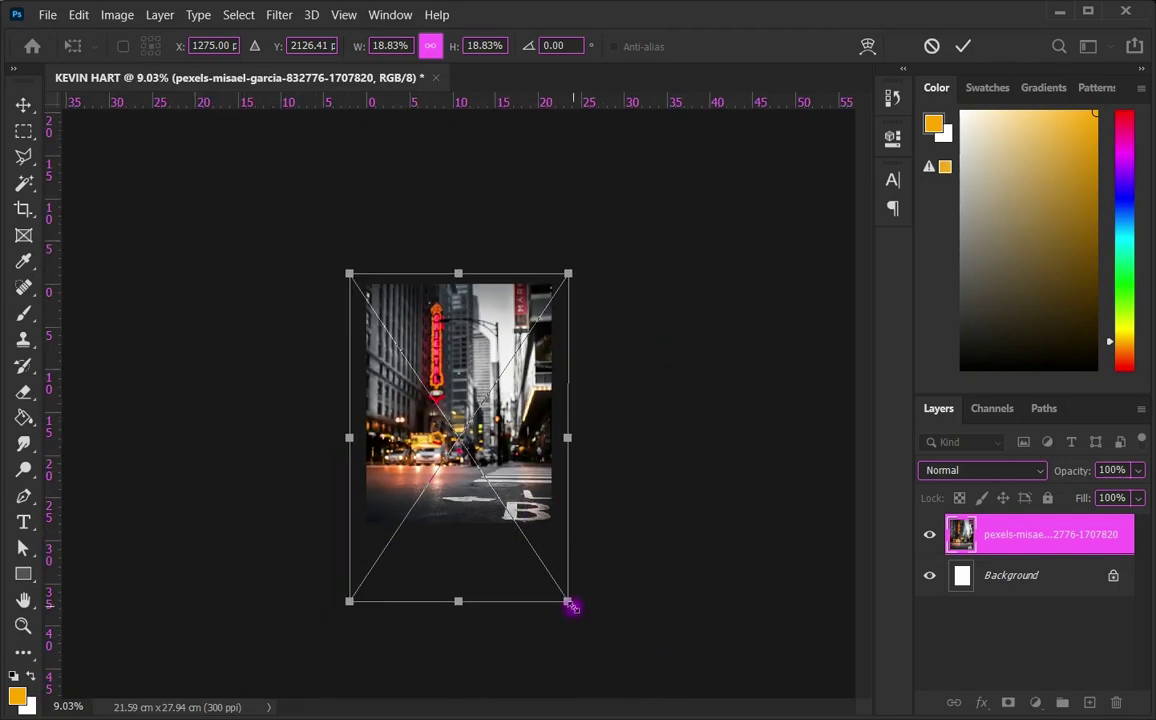
key(Return)
scroll(459, 446, up, 3)
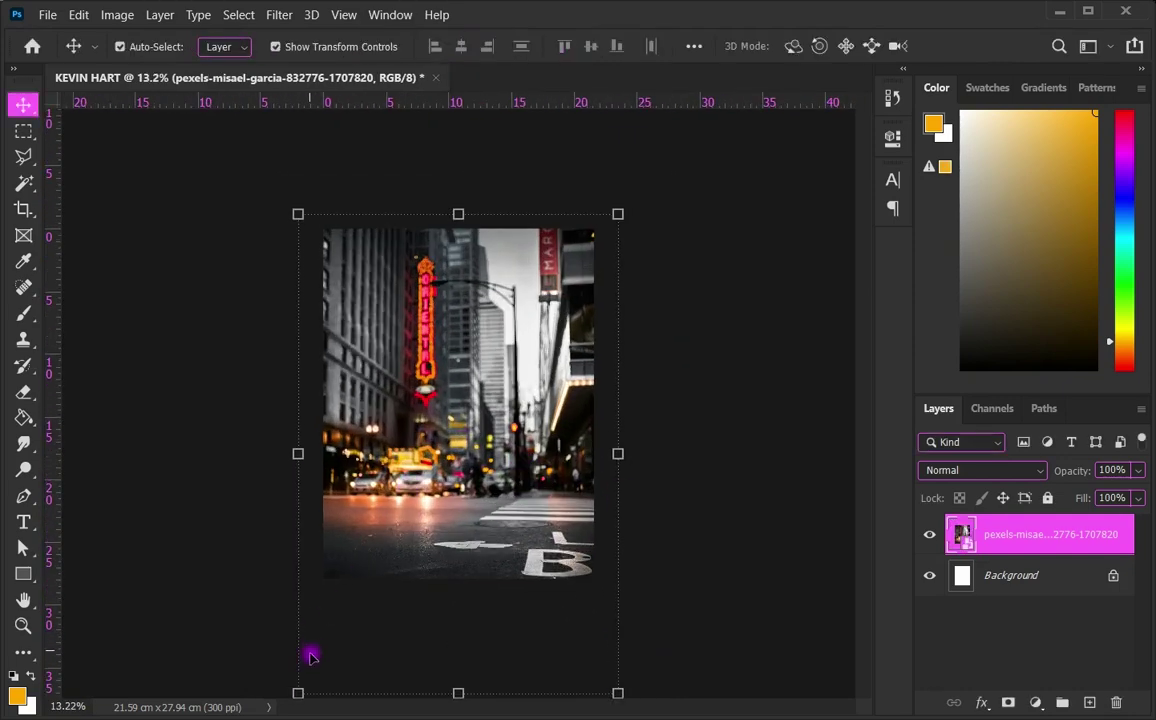
click(1036, 702)
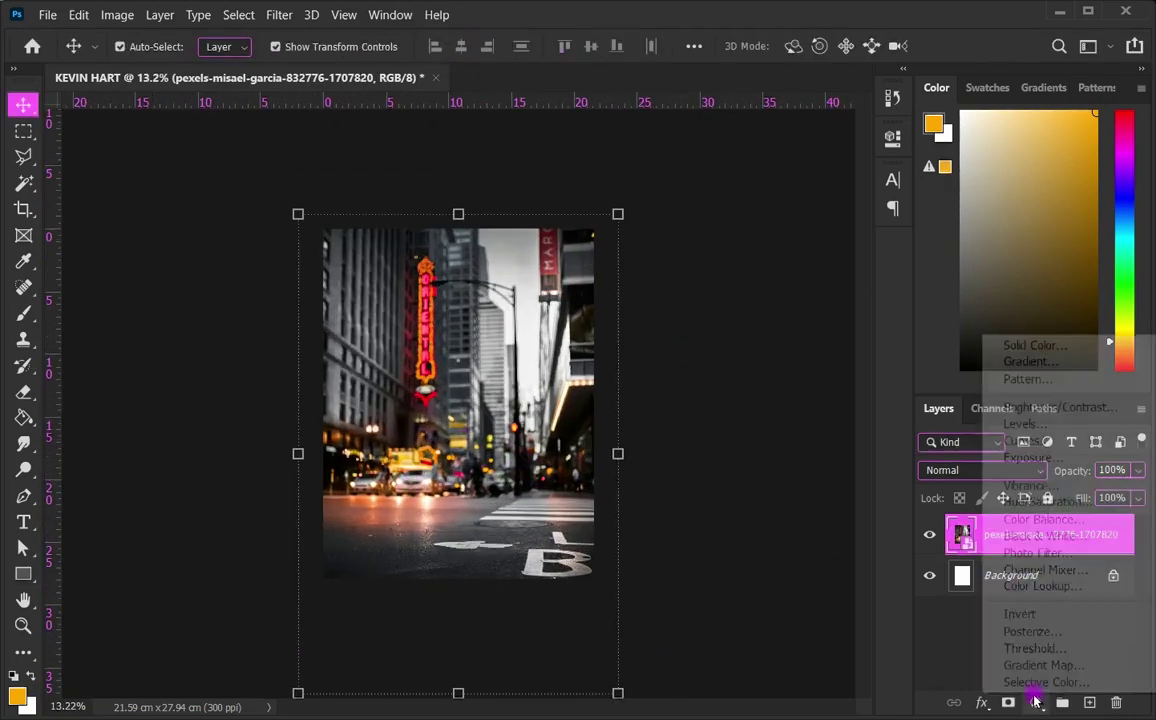
Step: Add a Levels layer that darkens the photo, masking it off the buildings and neon sign with a 196 px brush
click(1048, 425)
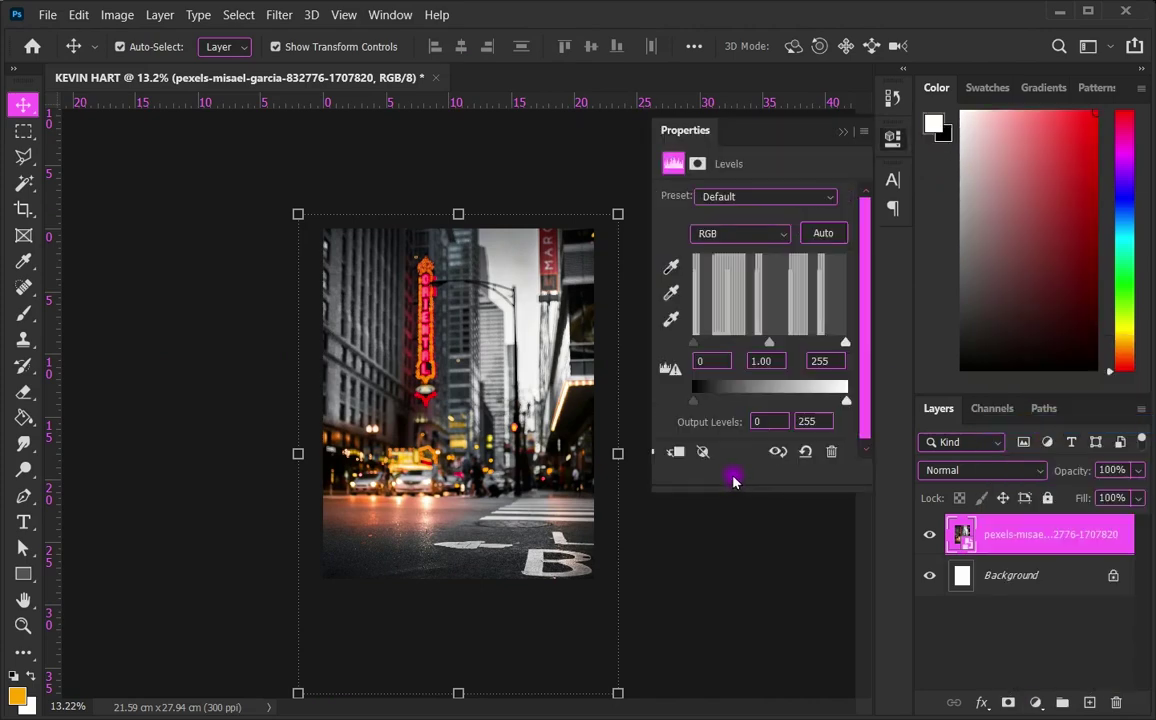
drag(829, 402, 739, 431)
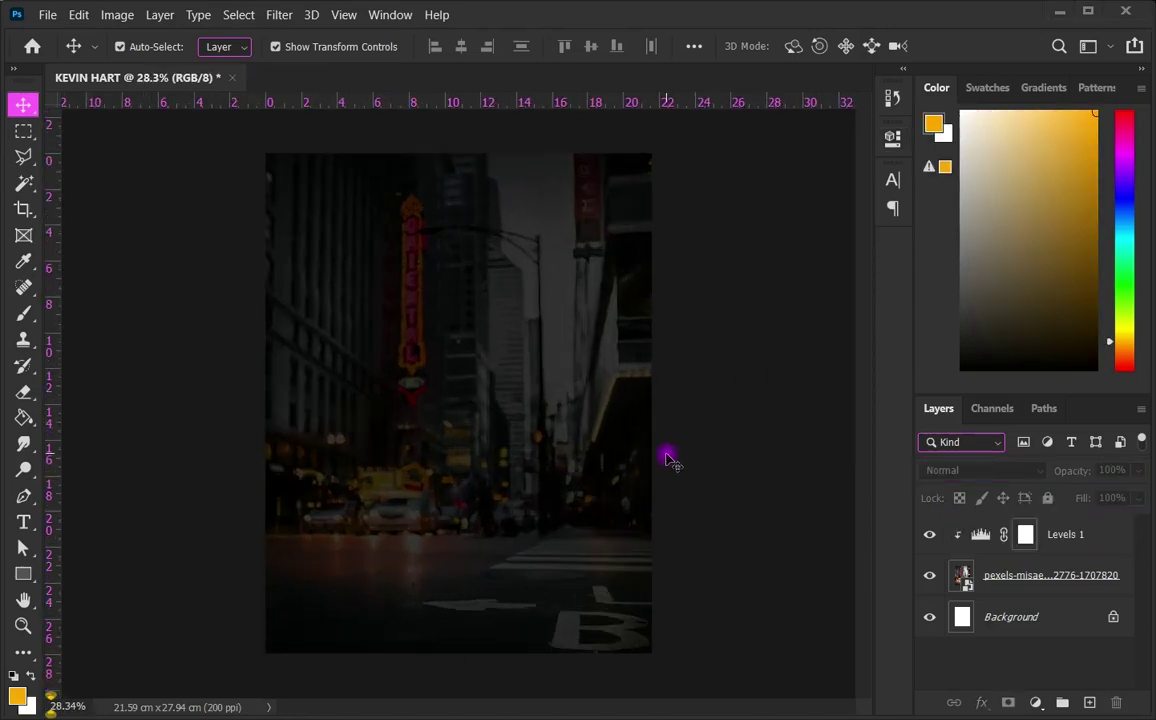
key(ctrl+minus)
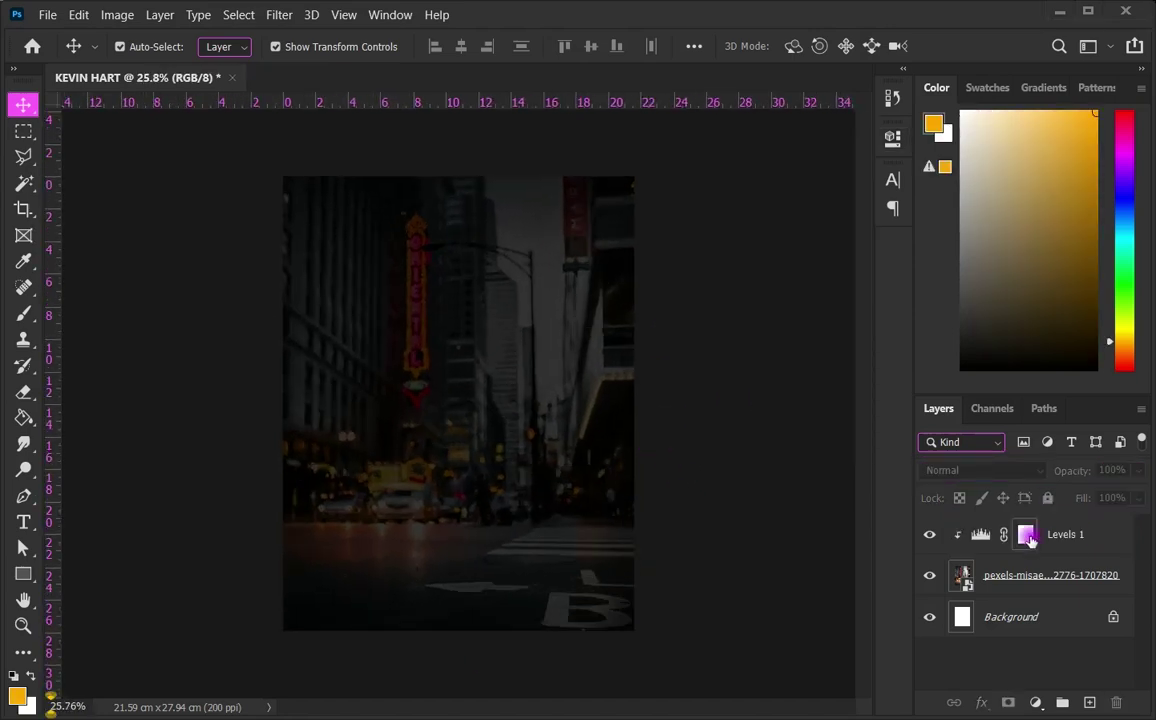
click(1027, 536)
click(30, 313)
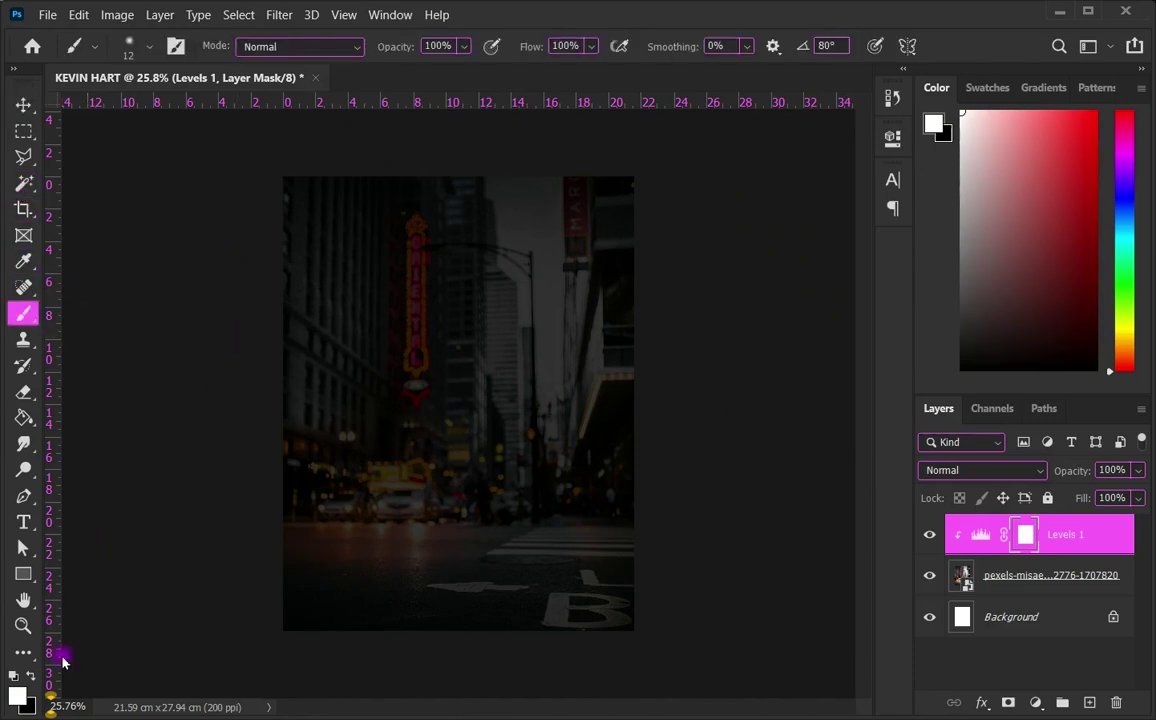
right_click(329, 333)
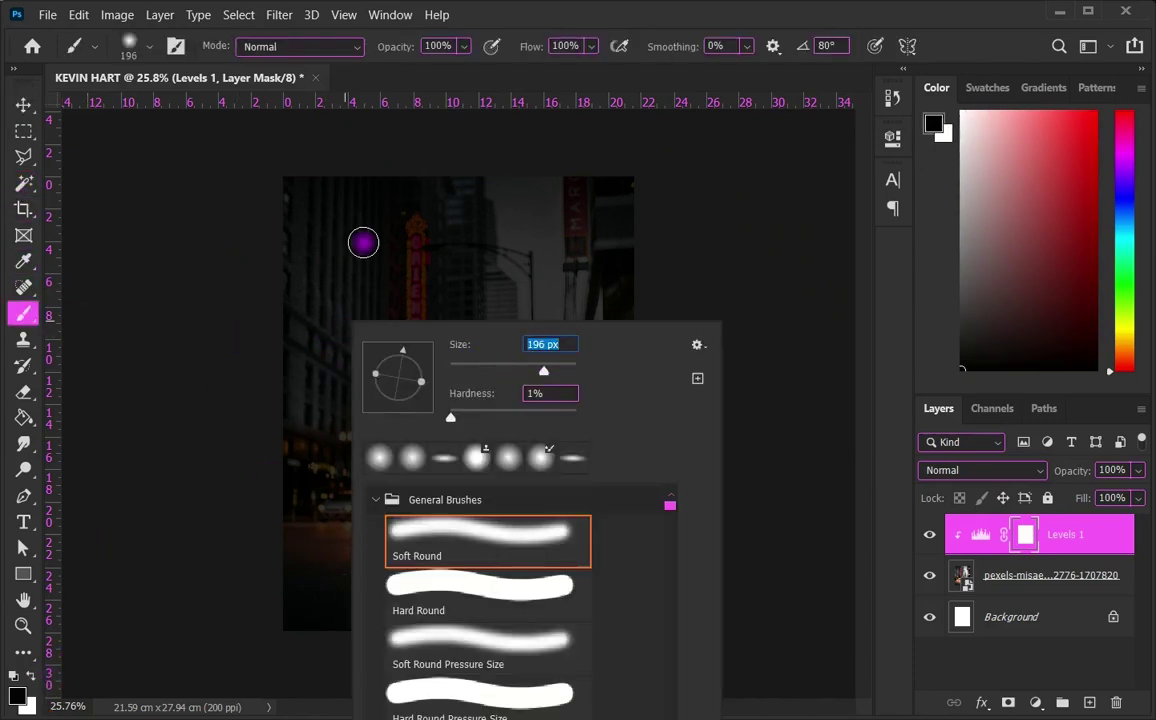
key(Return)
click(591, 46)
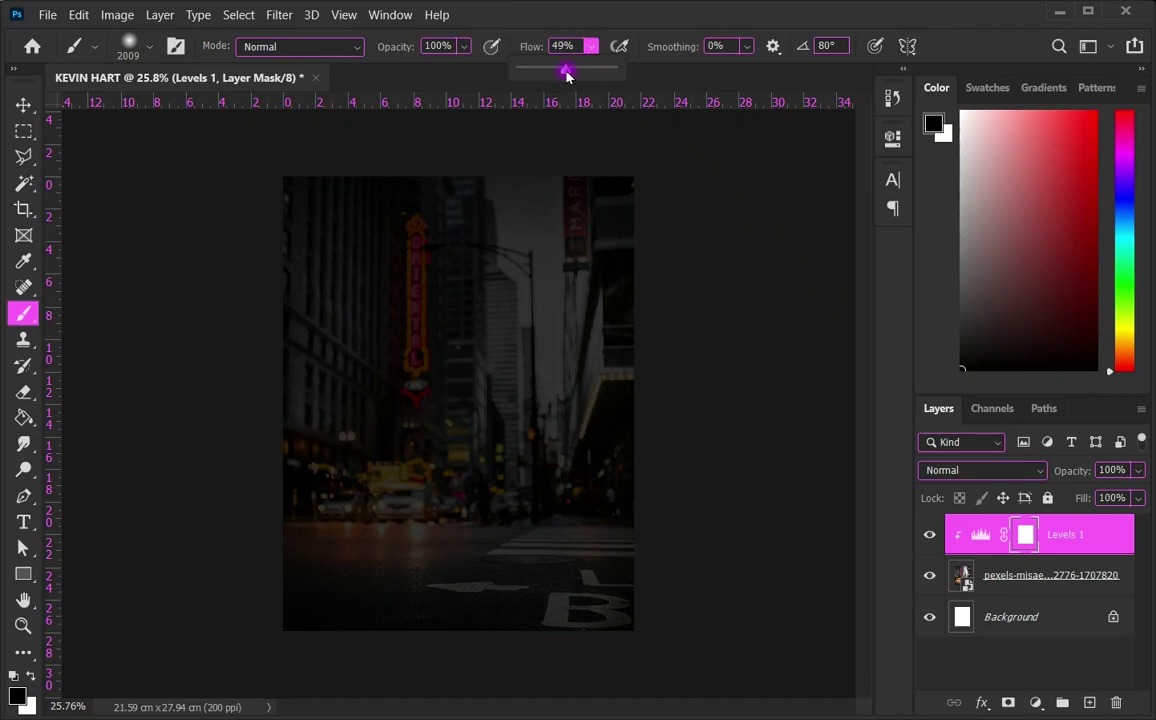
mouse_move(361, 206)
mouse_down()
mouse_move(353, 250)
mouse_move(377, 304)
mouse_move(398, 313)
mouse_up()
Step: Add a second darkening Levels layer, inverting its mask and painting it onto the street and building edges
click(1036, 703)
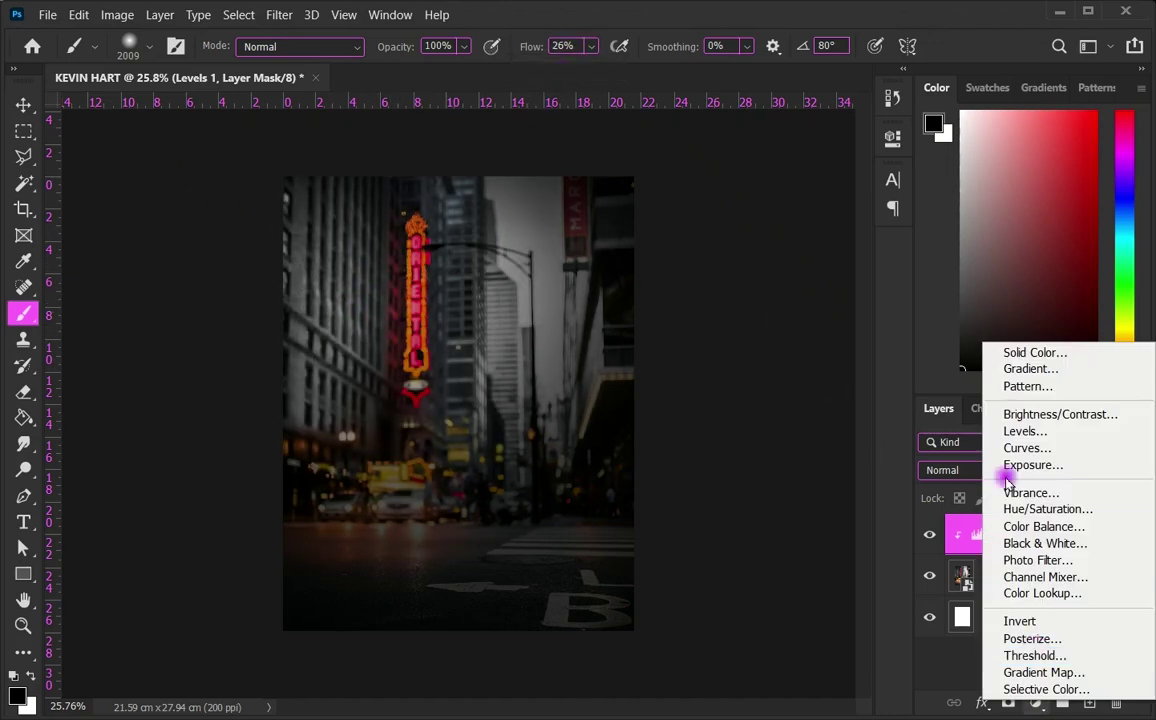
click(920, 408)
drag(846, 400, 741, 401)
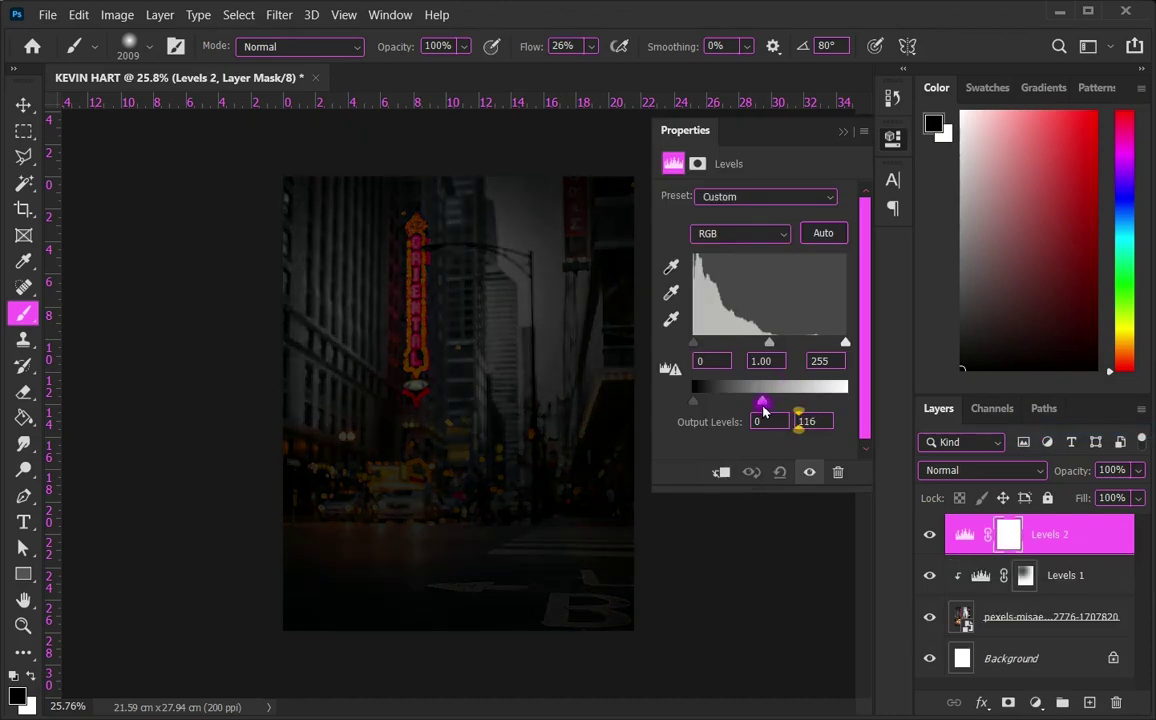
key(ctrl+i)
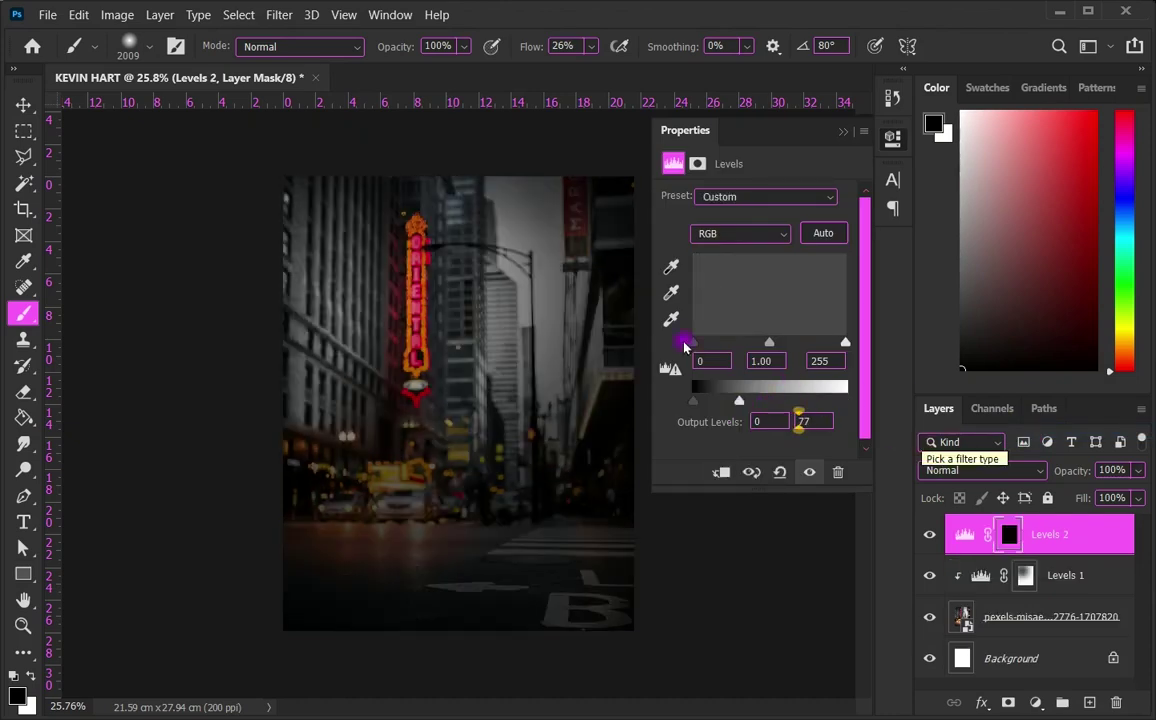
click(30, 676)
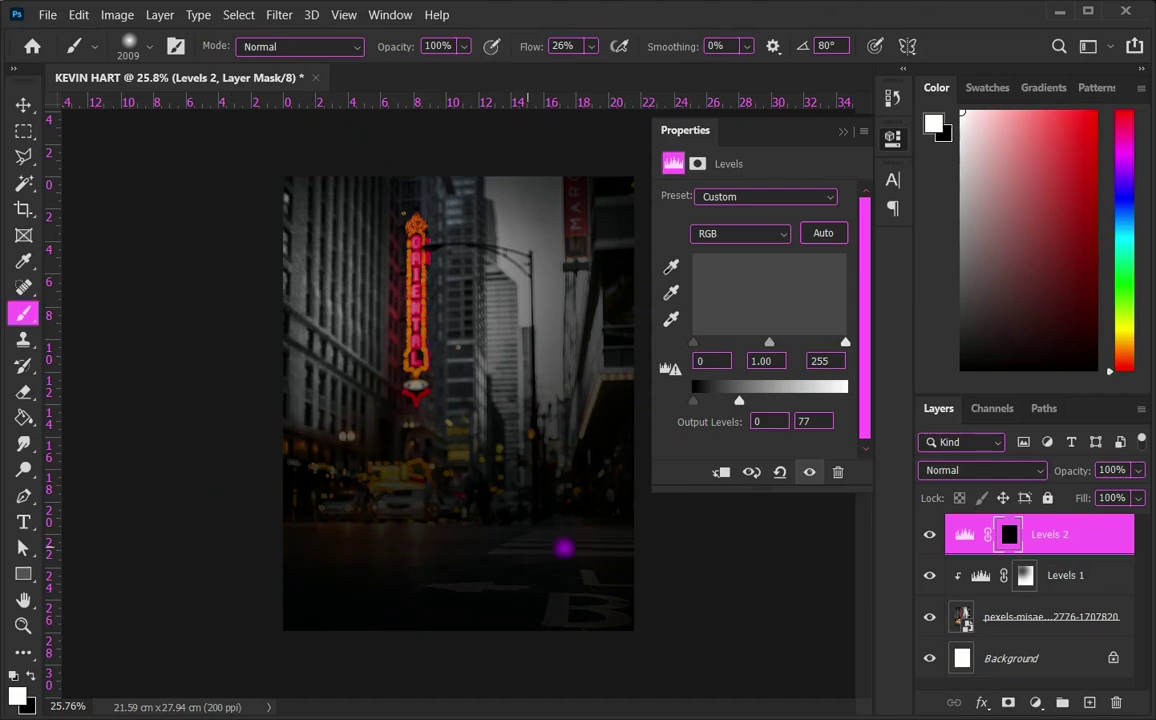
drag(564, 548, 371, 514)
scroll(640, 340, down, 1)
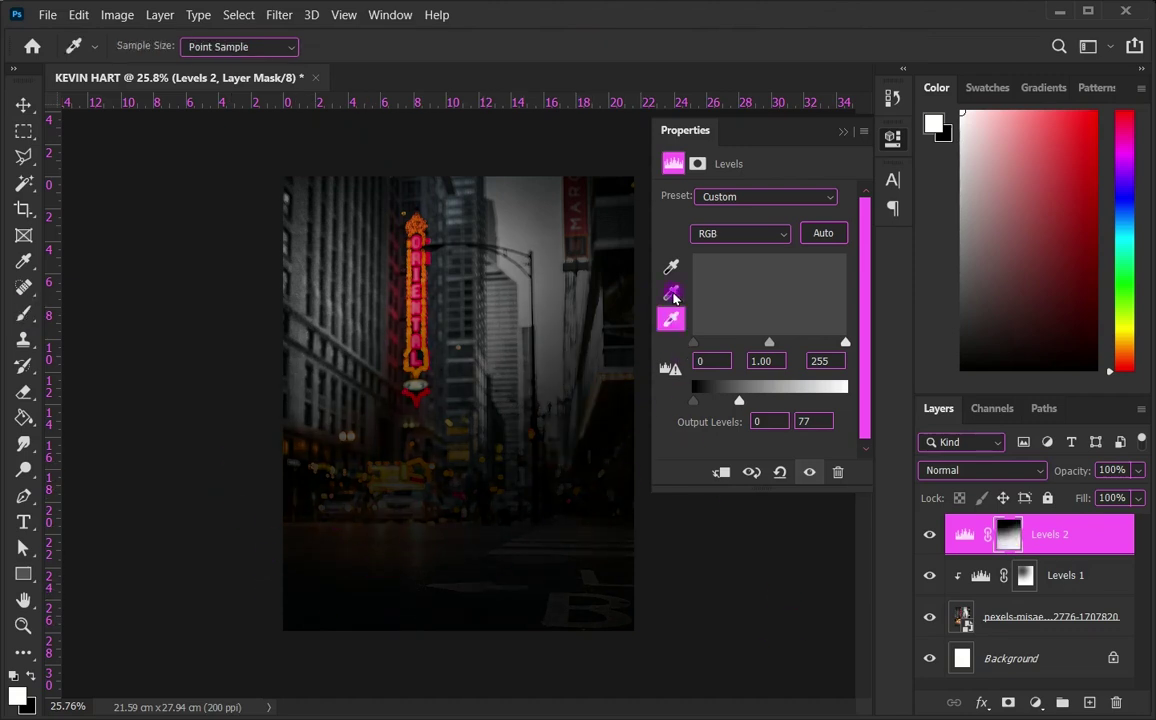
scroll(640, 320, down, 1)
scroll(567, 346, down, 2)
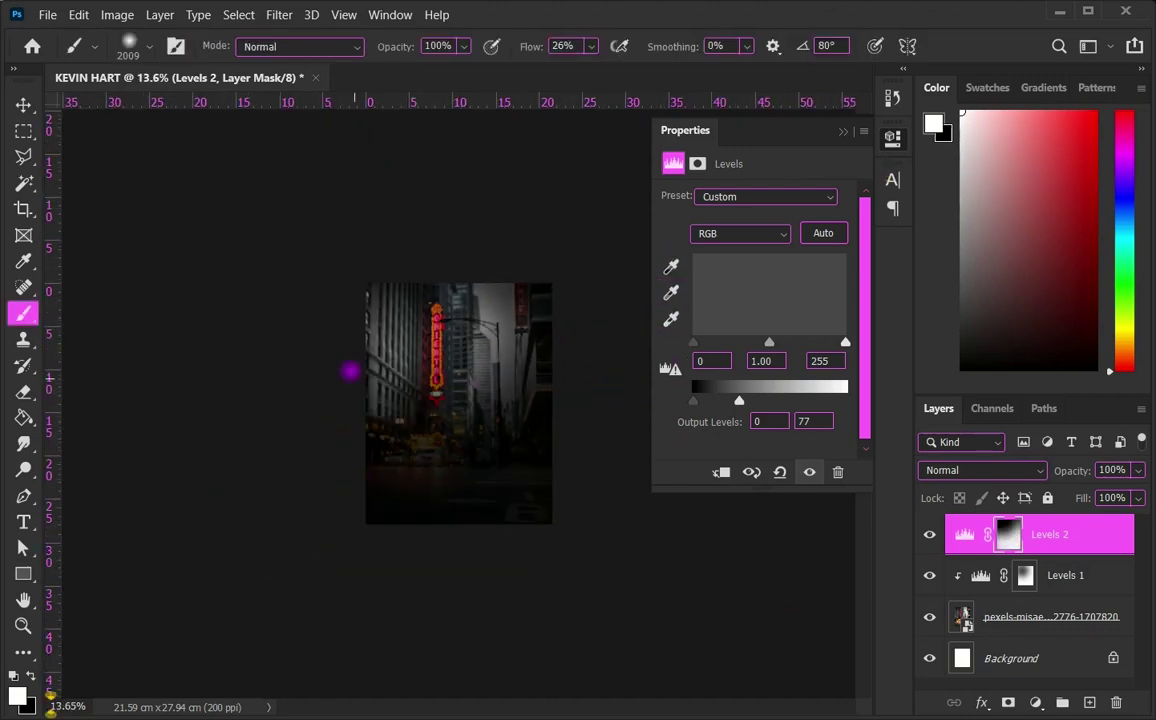
scroll(422, 482, up, 2)
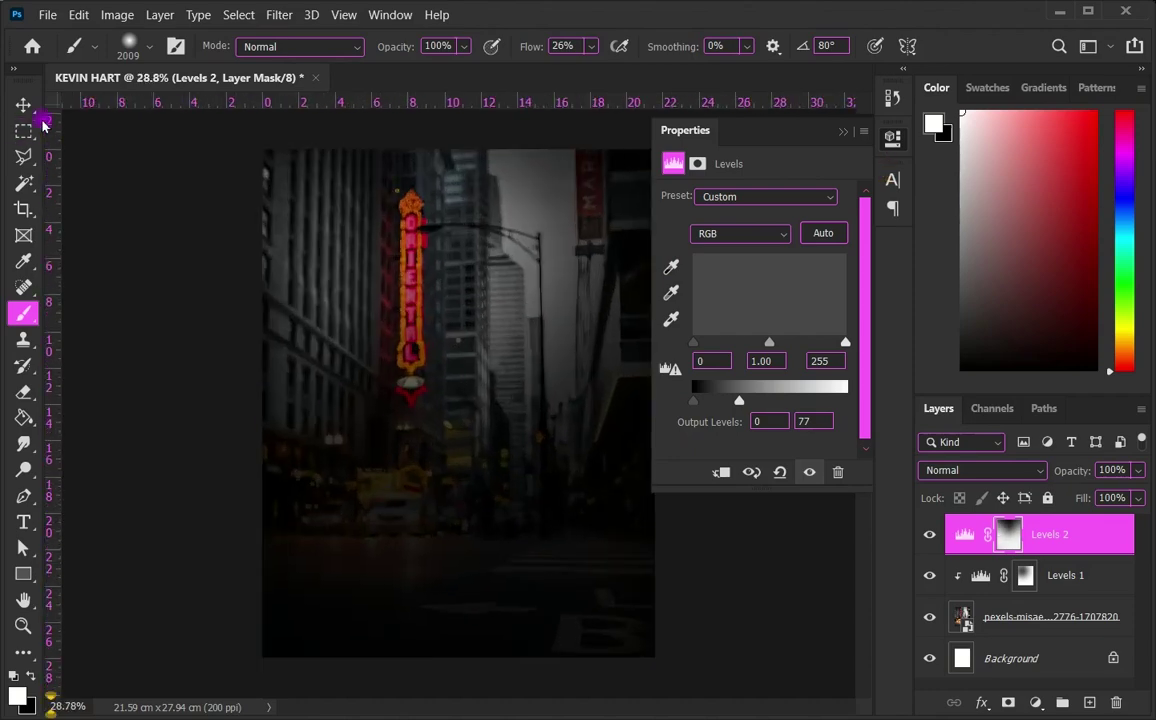
click(24, 104)
click(183, 289)
Step: Place the HART cutout in the middle of the poster and resize it
key(alt+Tab)
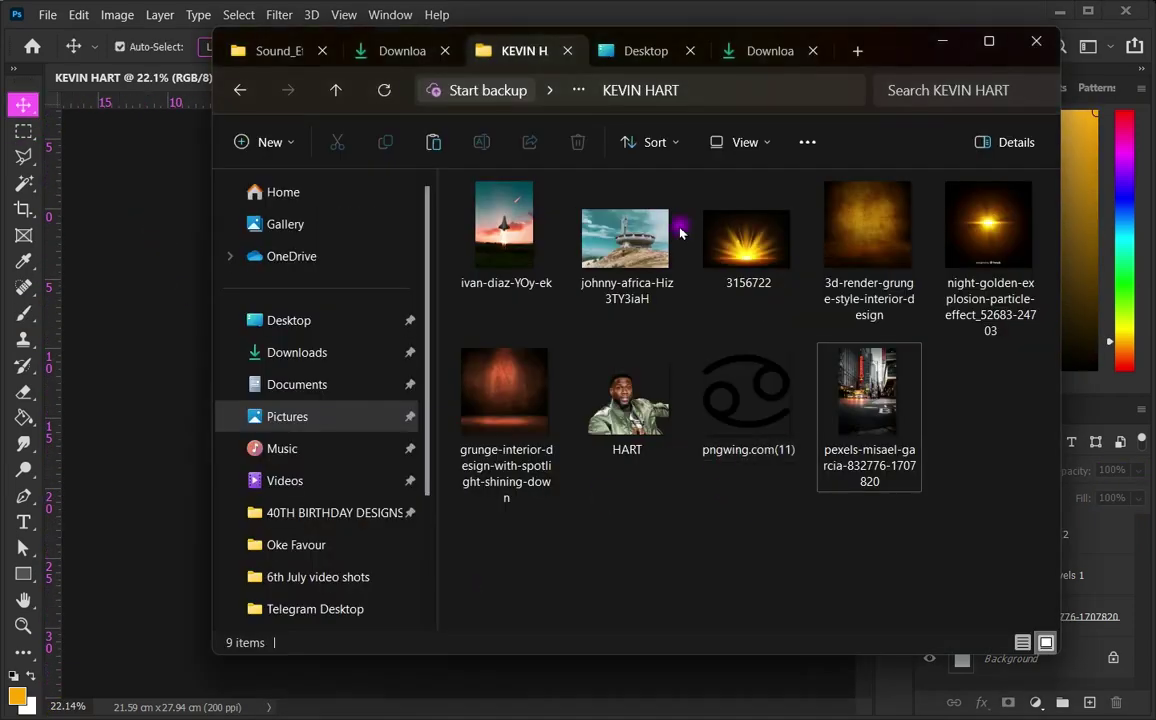
drag(626, 400, 310, 521)
drag(382, 477, 362, 490)
key(Return)
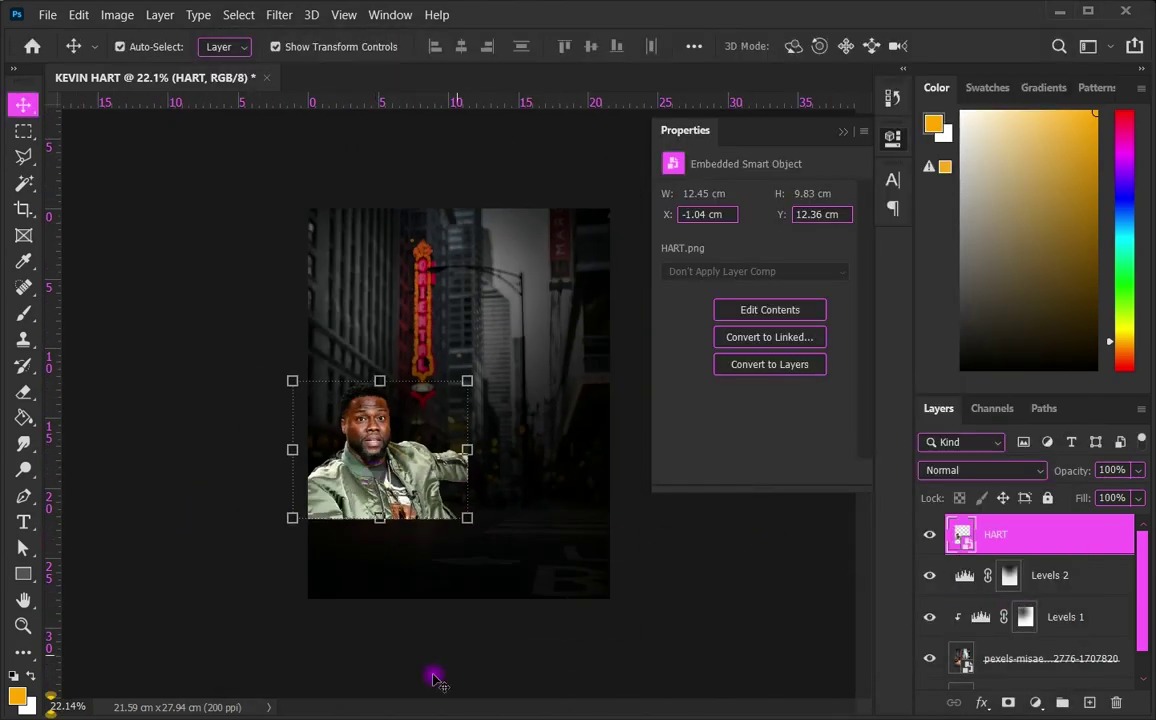
Step: Place the 22 cutout at about 36% scale to the right of HART
key(alt+Tab)
drag(975, 413, 561, 410)
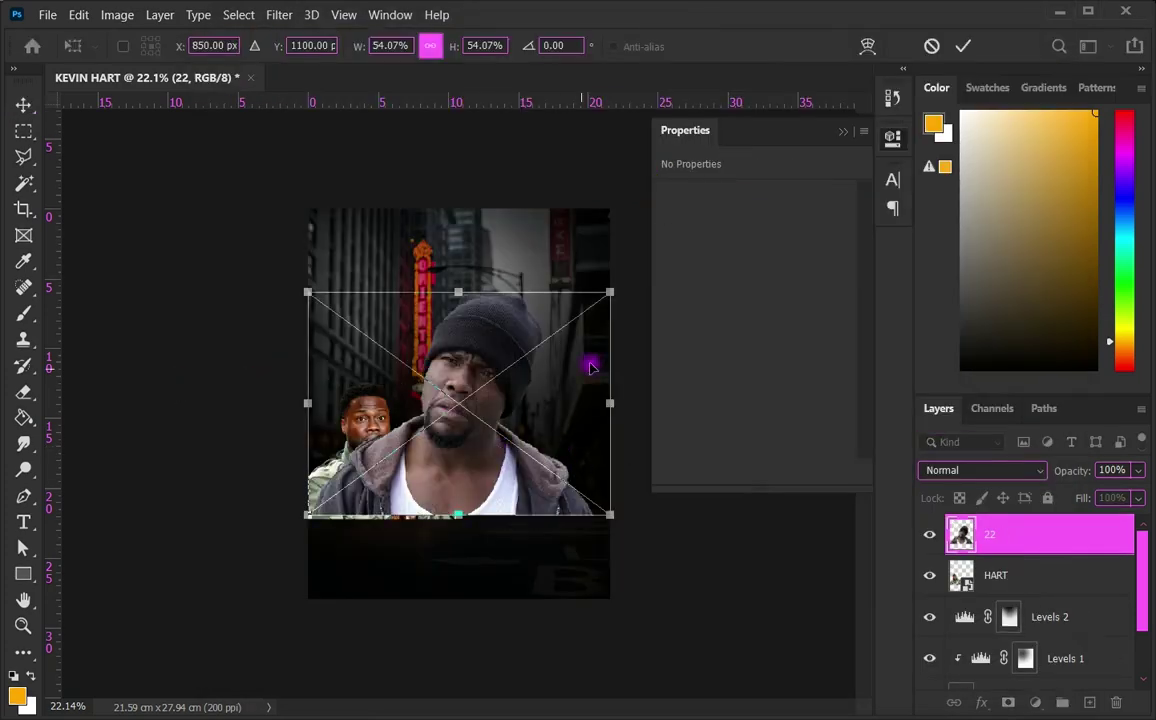
drag(610, 294, 497, 367)
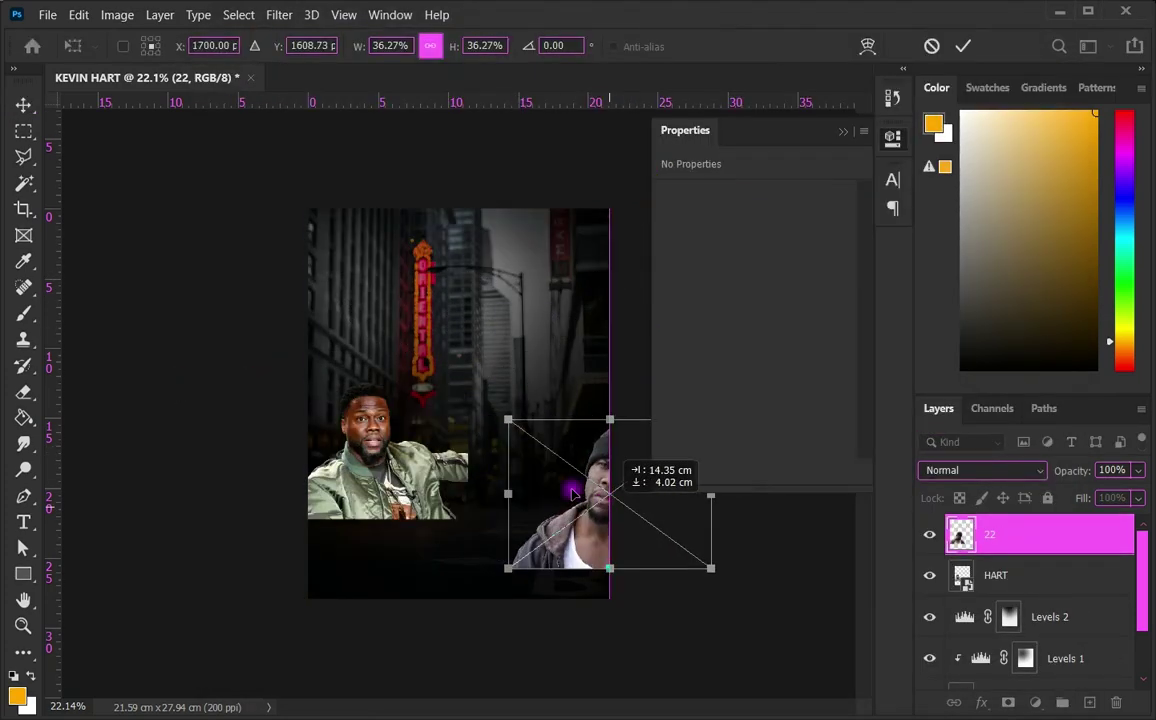
drag(420, 440, 560, 443)
click(333, 477)
Step: Enlarge the HART cutout and shift it further left
key(ctrl+t)
drag(475, 361, 612, 232)
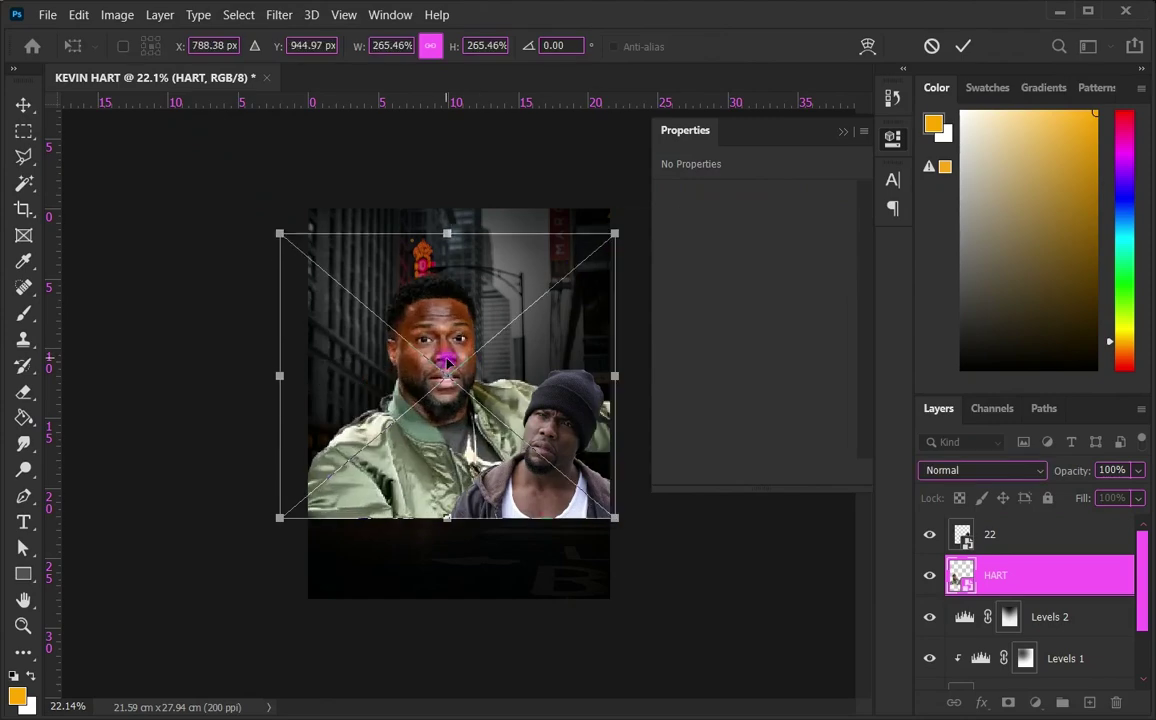
key(Return)
drag(440, 400, 408, 345)
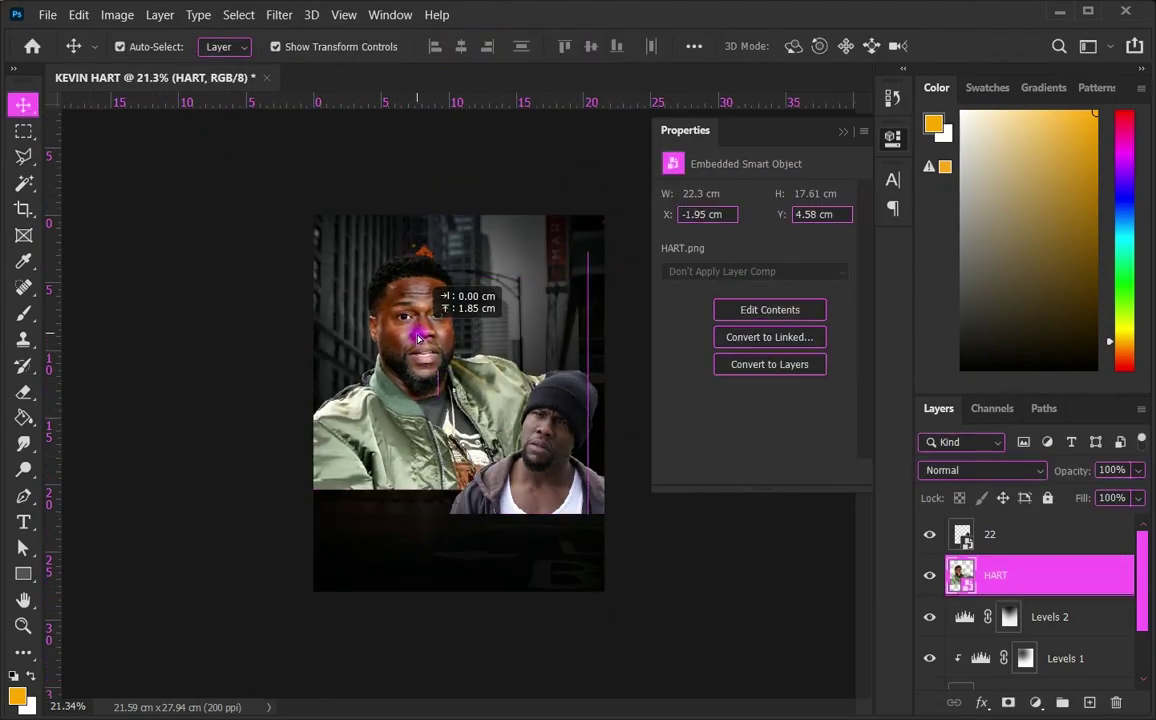
Step: Reposition the 22 cutout at the lower right of the poster
click(555, 450)
key(ctrl+t)
scroll(462, 490, down, 2)
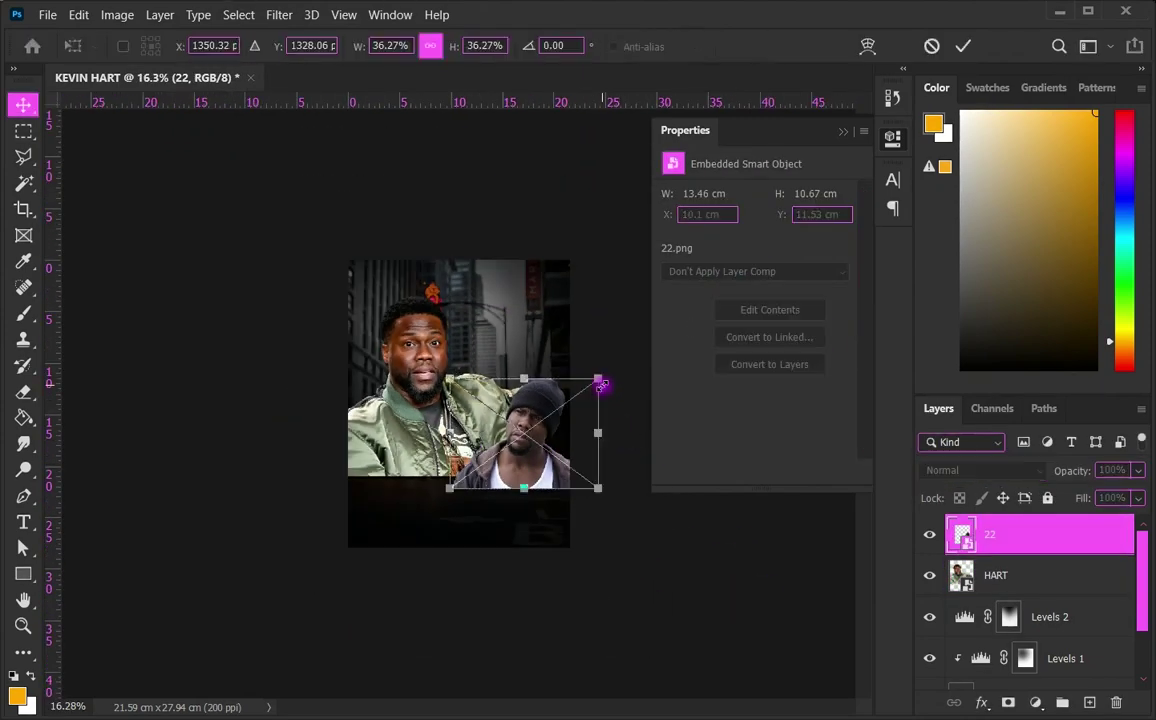
drag(462, 490, 516, 452)
key(Return)
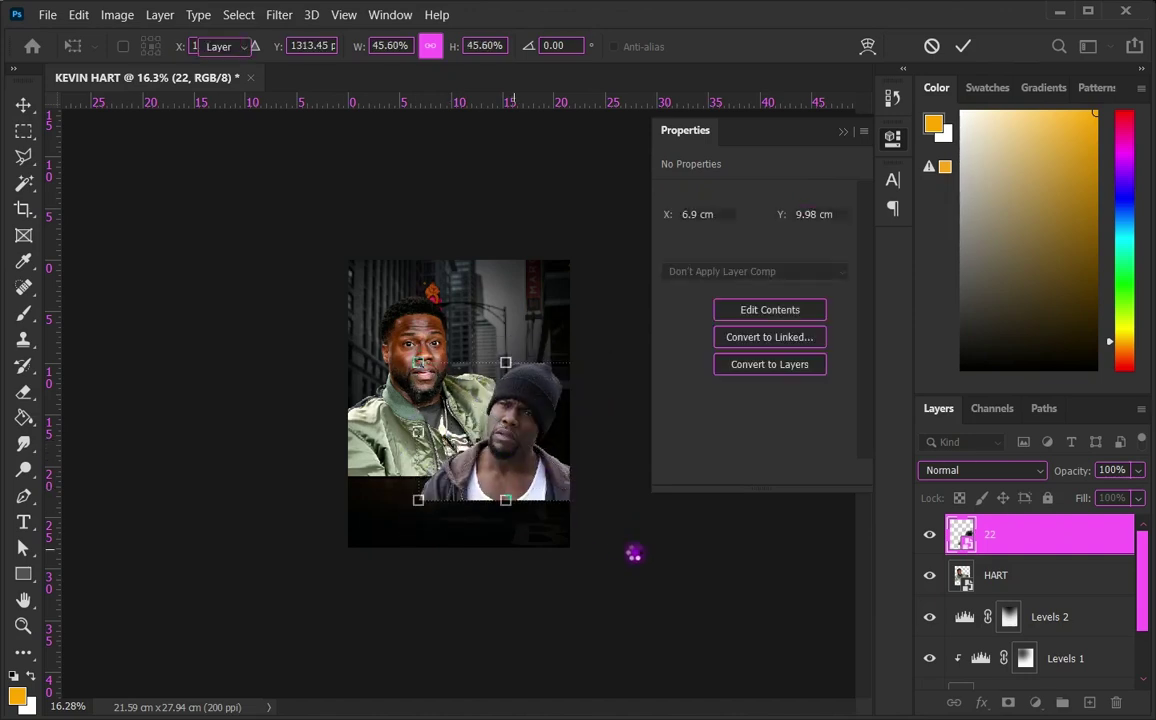
click(619, 542)
Step: Nudge the HART cutout into place at 22.94 × 18.12 cm
scroll(455, 395, up, 2)
drag(452, 393, 410, 295)
key(ctrl+t)
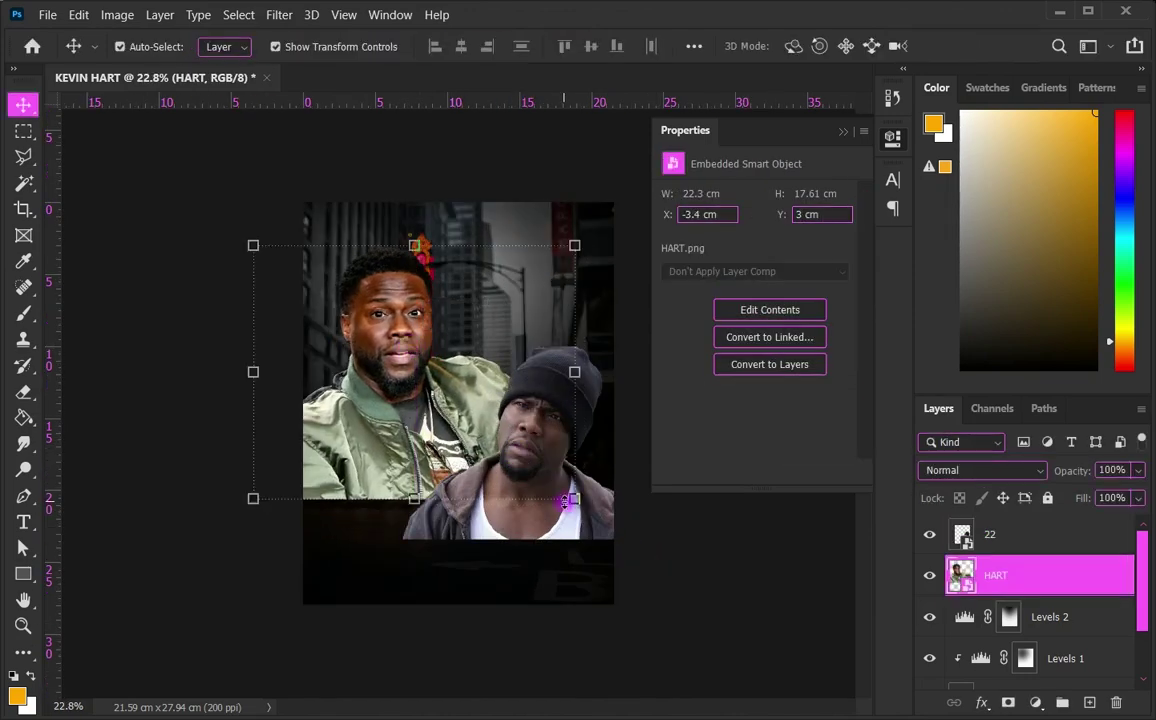
key(Return)
click(612, 524)
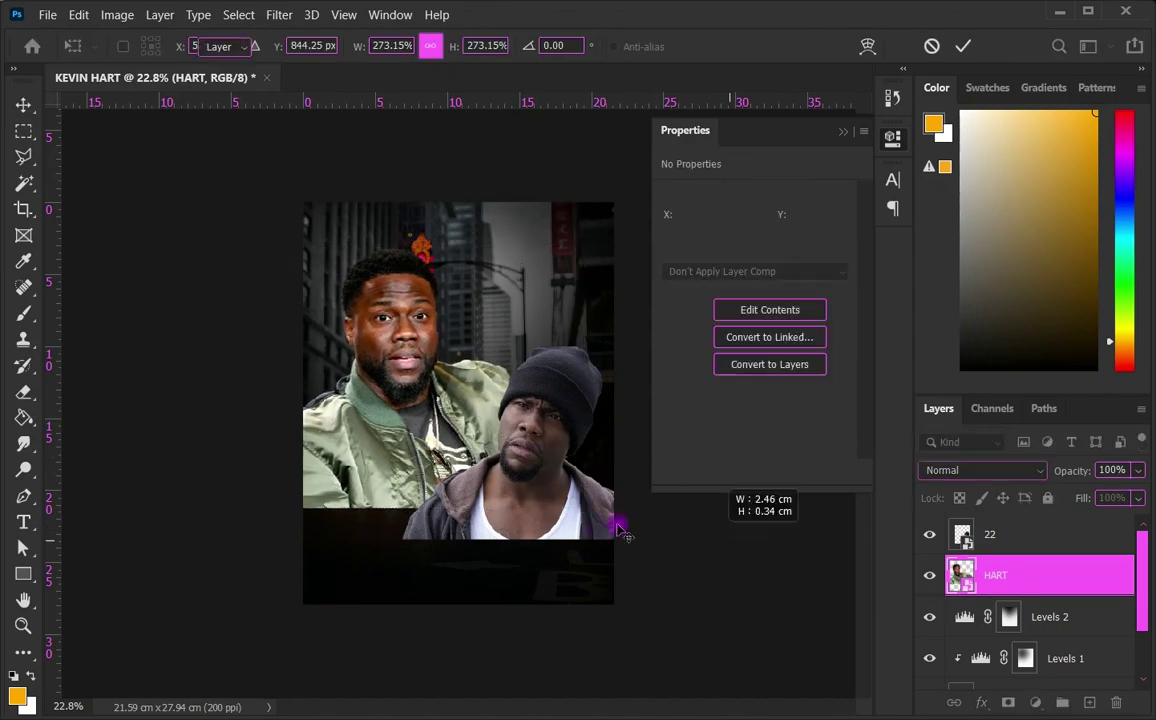
Step: Hide layer 22 and add a layer mask to HART
click(929, 535)
click(516, 439)
scroll(540, 455, up, 1)
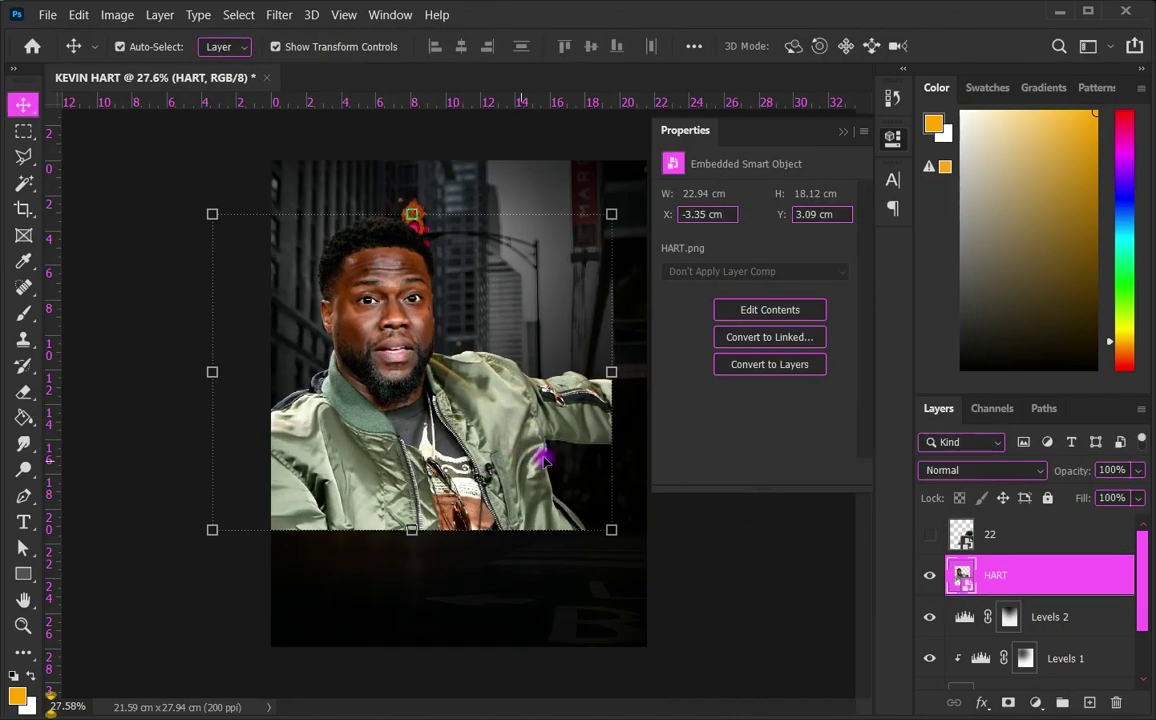
click(1008, 703)
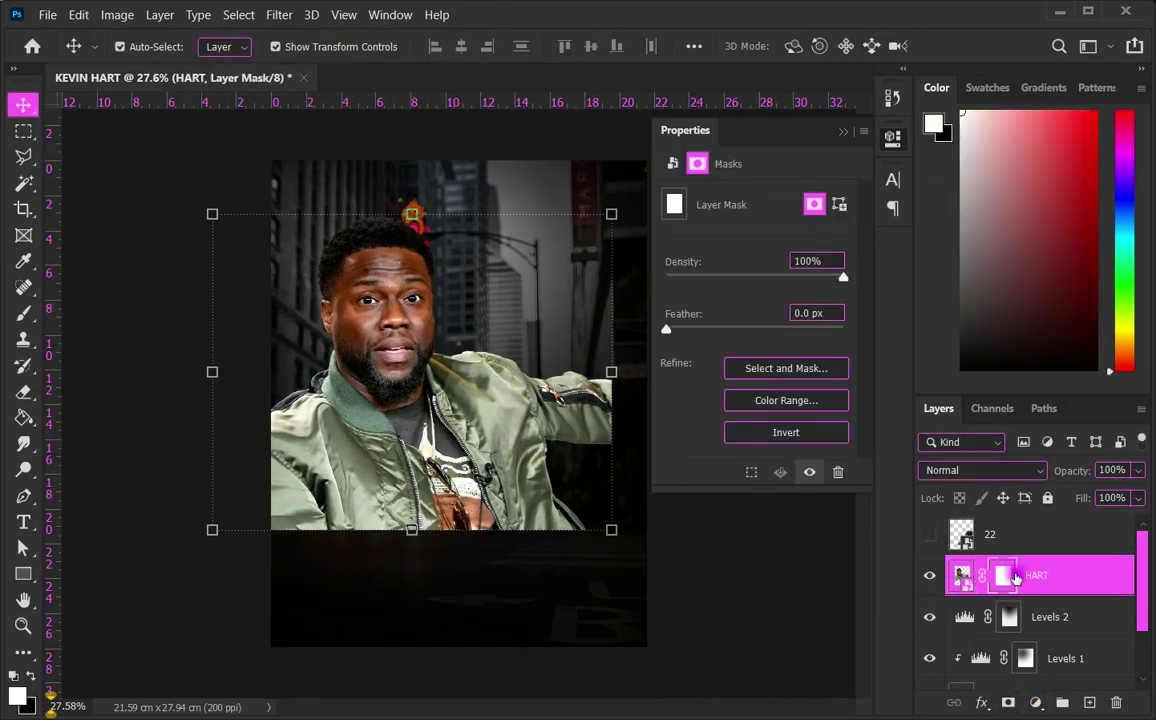
Step: Paint black on HART's mask with a 1215 px brush, fading its bottom and right sleeve end
click(23, 314)
click(36, 672)
drag(400, 360, 261, 405)
mouse_move(371, 583)
mouse_down()
mouse_move(596, 581)
mouse_move(364, 612)
mouse_move(640, 426)
mouse_up()
scroll(626, 380, down, 2)
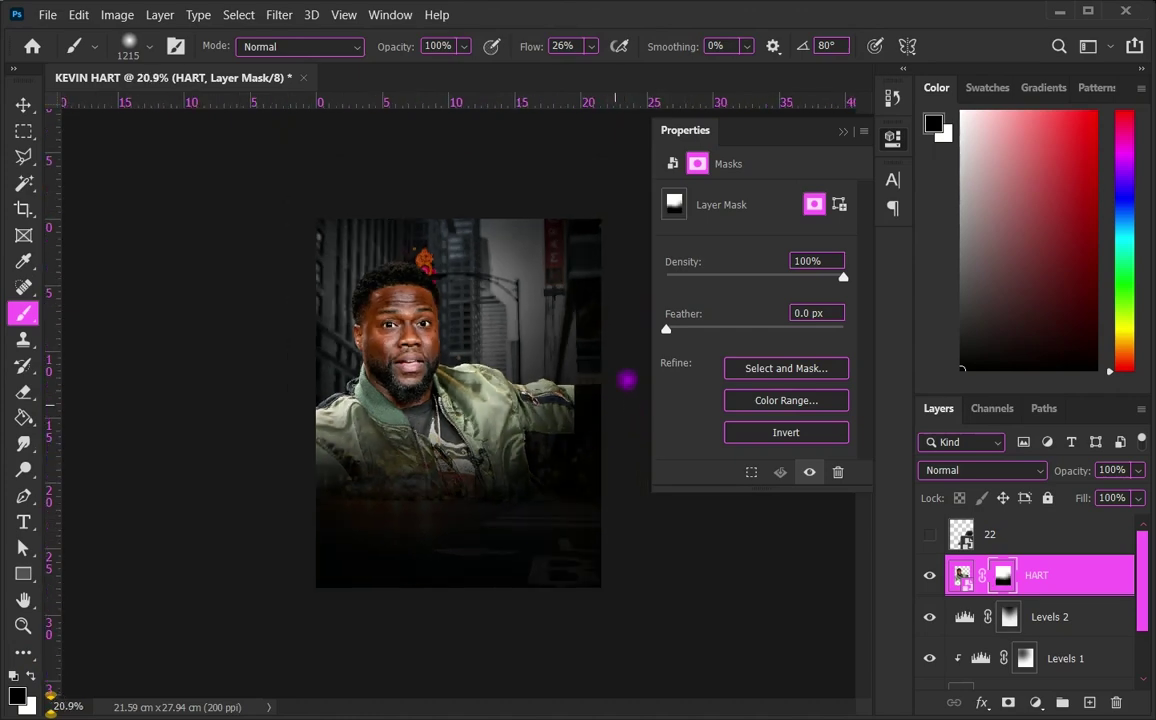
drag(614, 472, 657, 383)
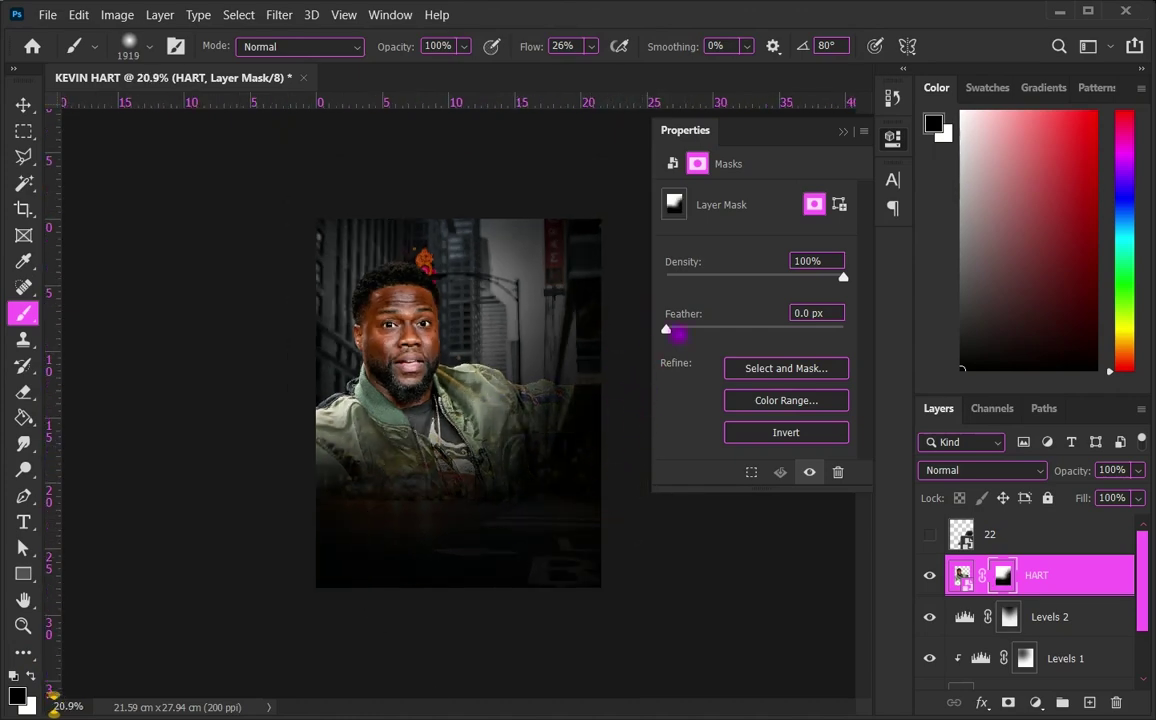
Step: Target the HART layer's image thumbnail instead of its mask
scroll(643, 444, up, 1)
scroll(610, 520, up, 1)
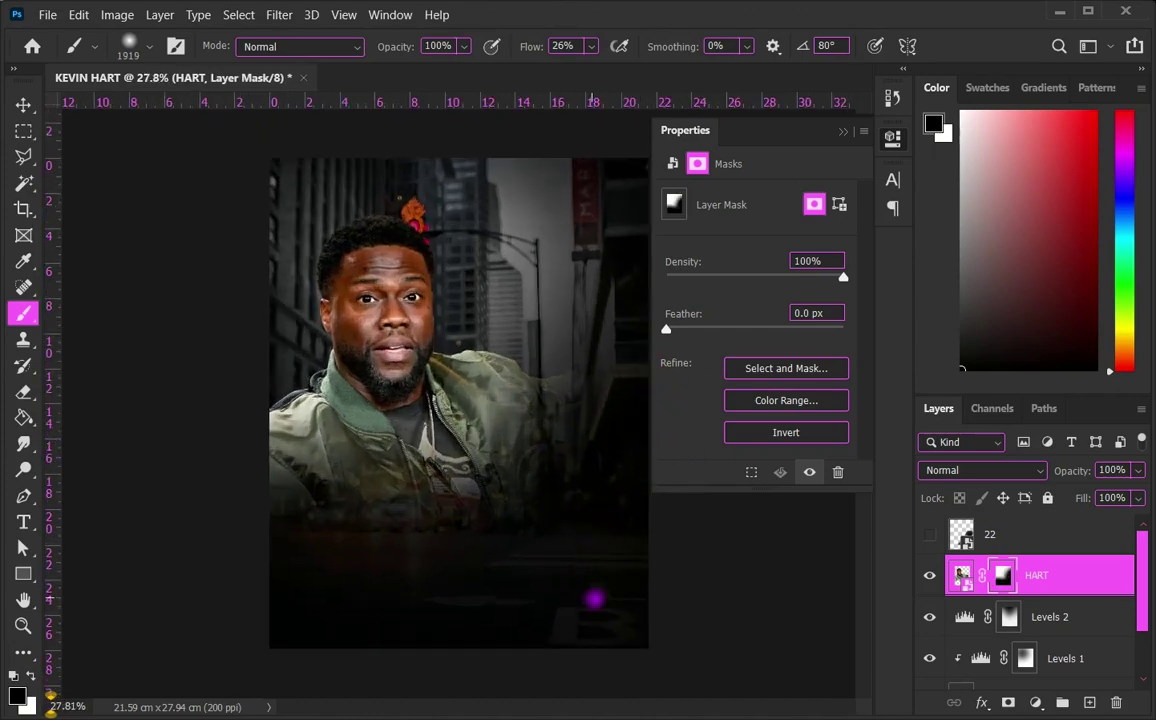
scroll(594, 406, down, 1)
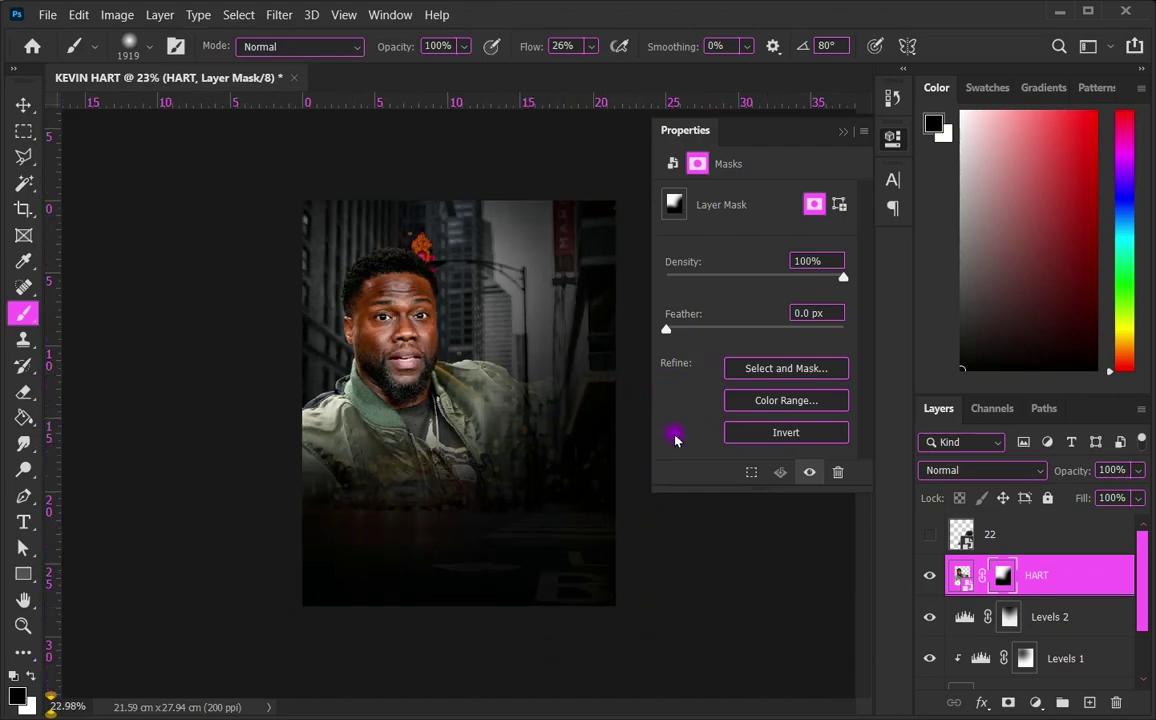
scroll(558, 373, up, 1)
click(1035, 702)
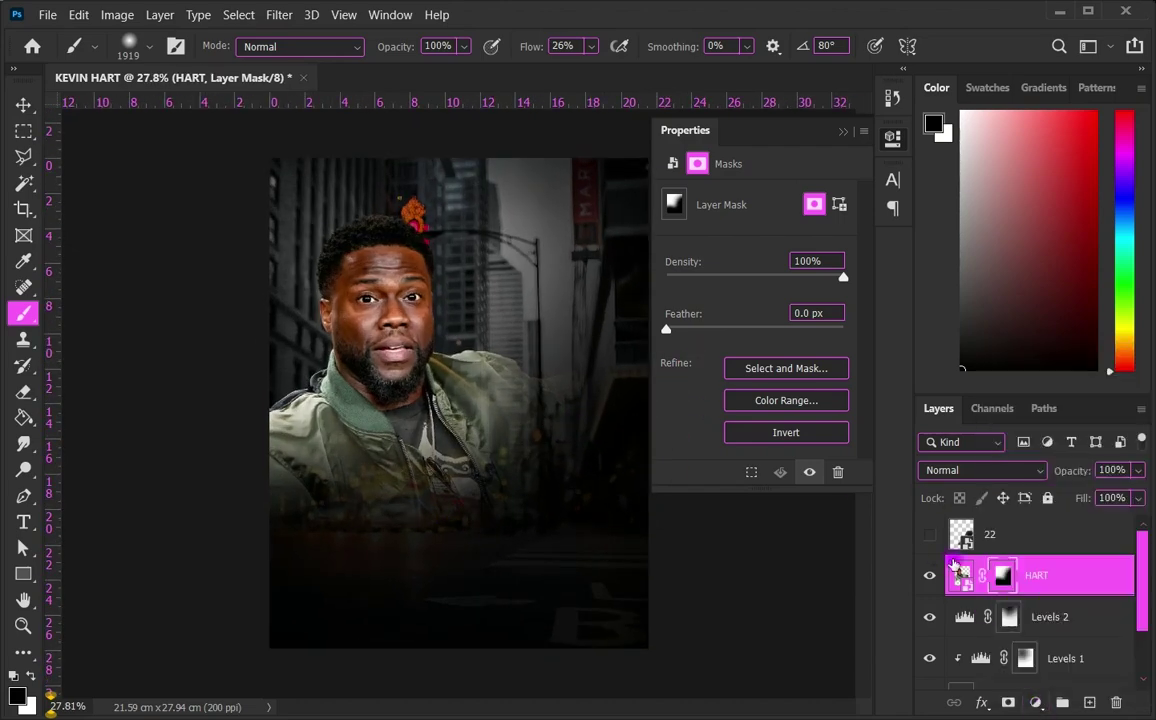
click(962, 575)
click(1035, 702)
Step: Add a Color Balance clipped to HART with -5 and +23
click(1058, 532)
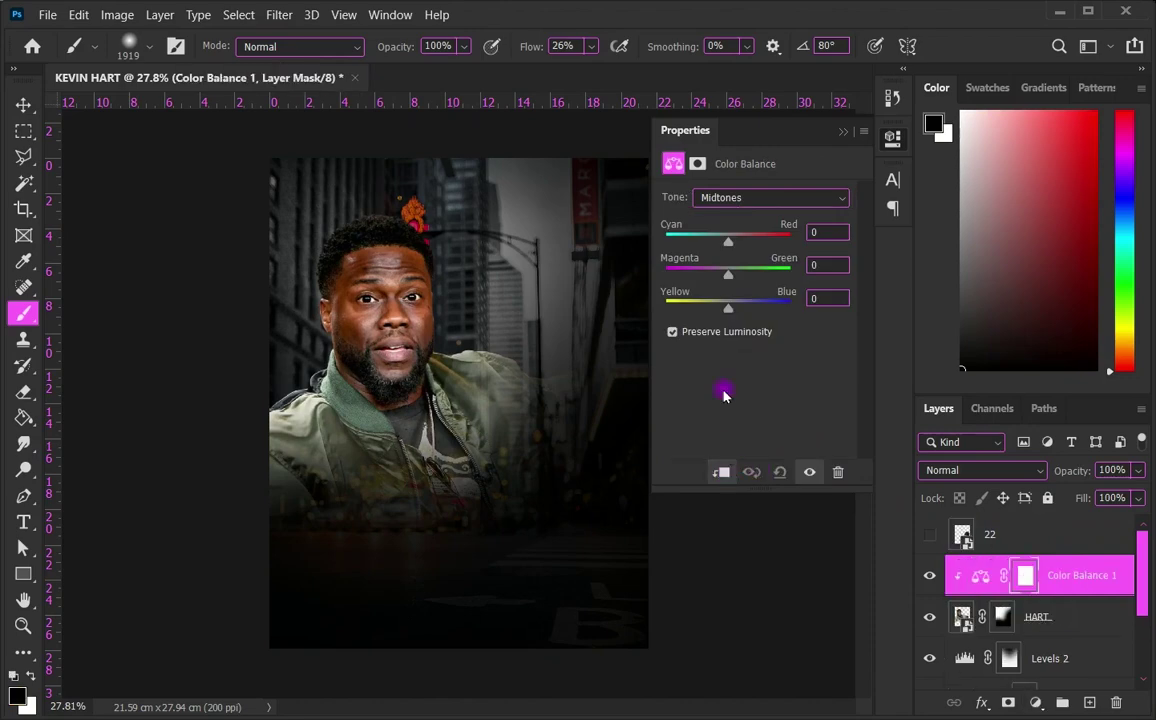
scroll(537, 348, up, 1)
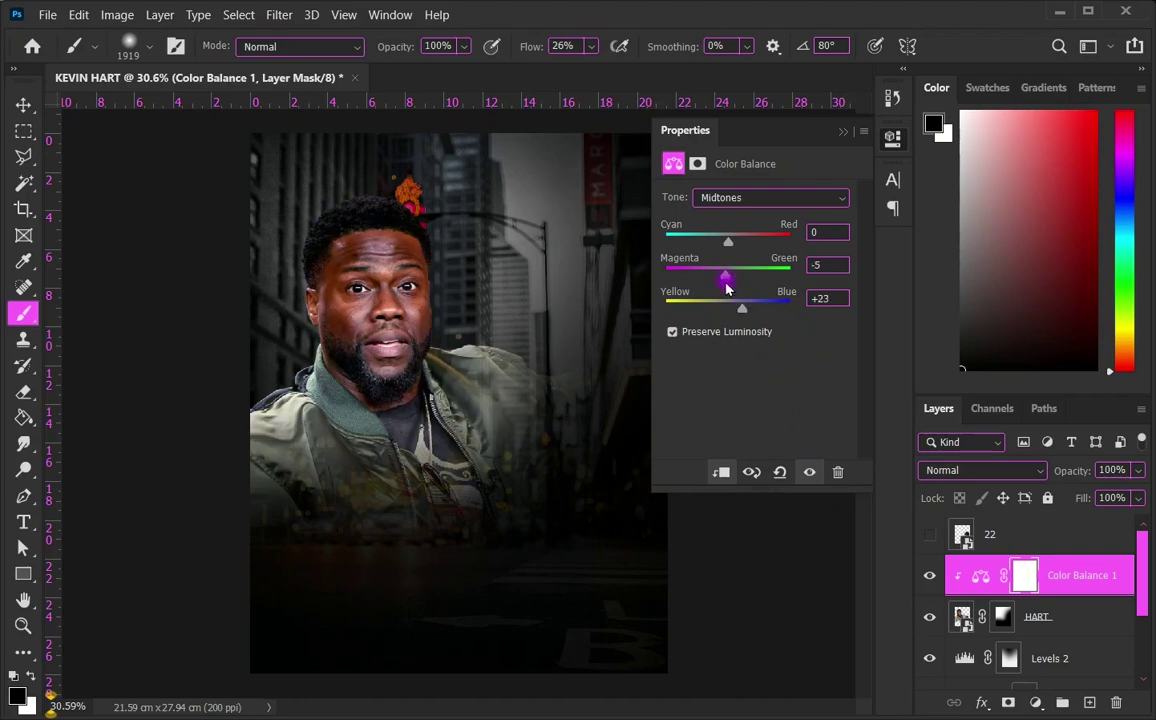
key(ctrl+0)
scroll(1076, 547, down, 2)
Step: Add a Color Balance of +29 to the street photo and recheck HART's balance
click(1085, 655)
click(1027, 706)
click(1020, 511)
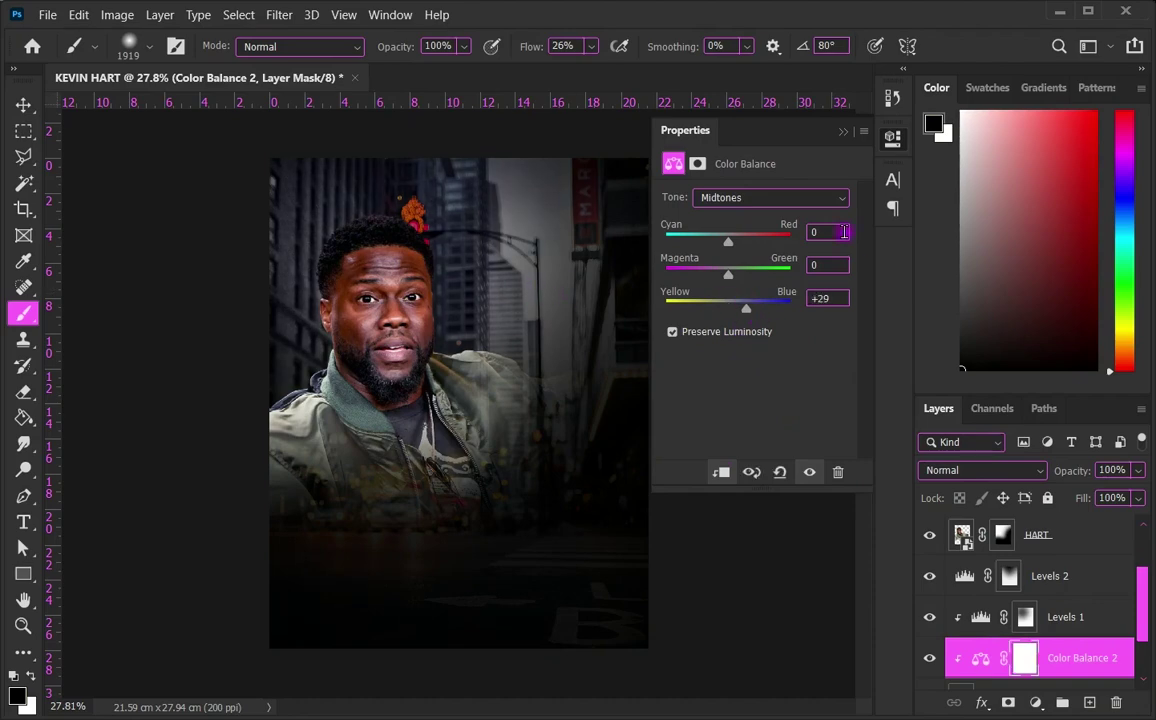
scroll(1053, 568, up, 1)
double_click(981, 534)
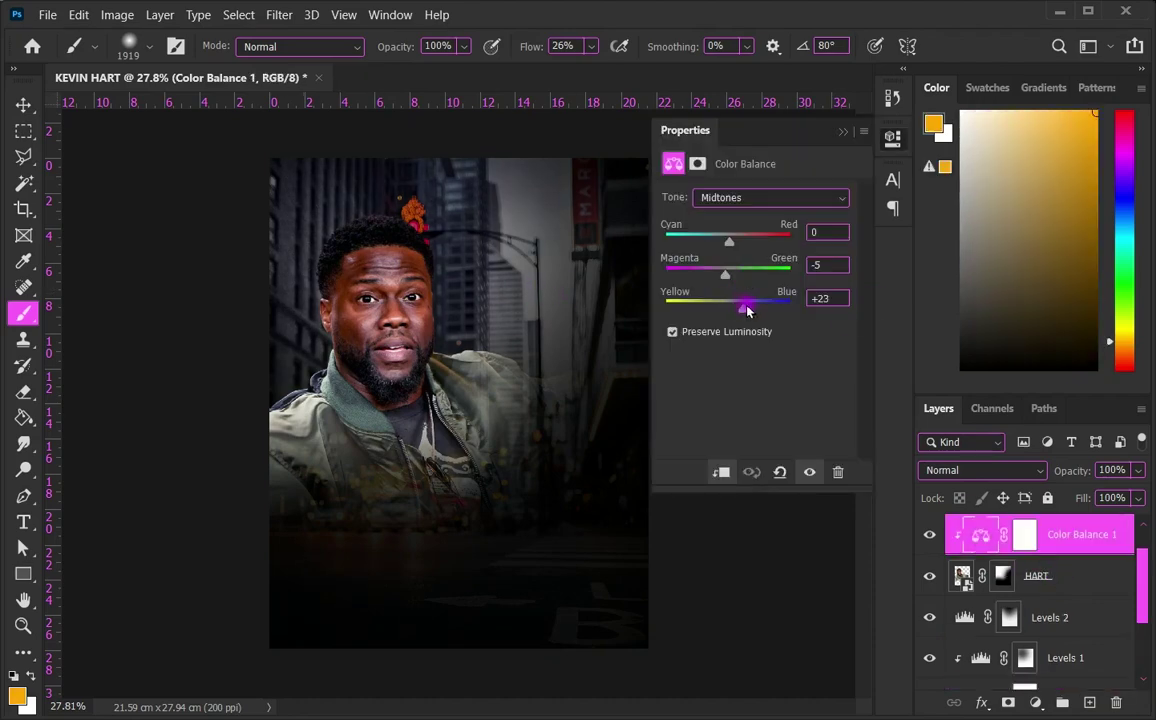
click(642, 384)
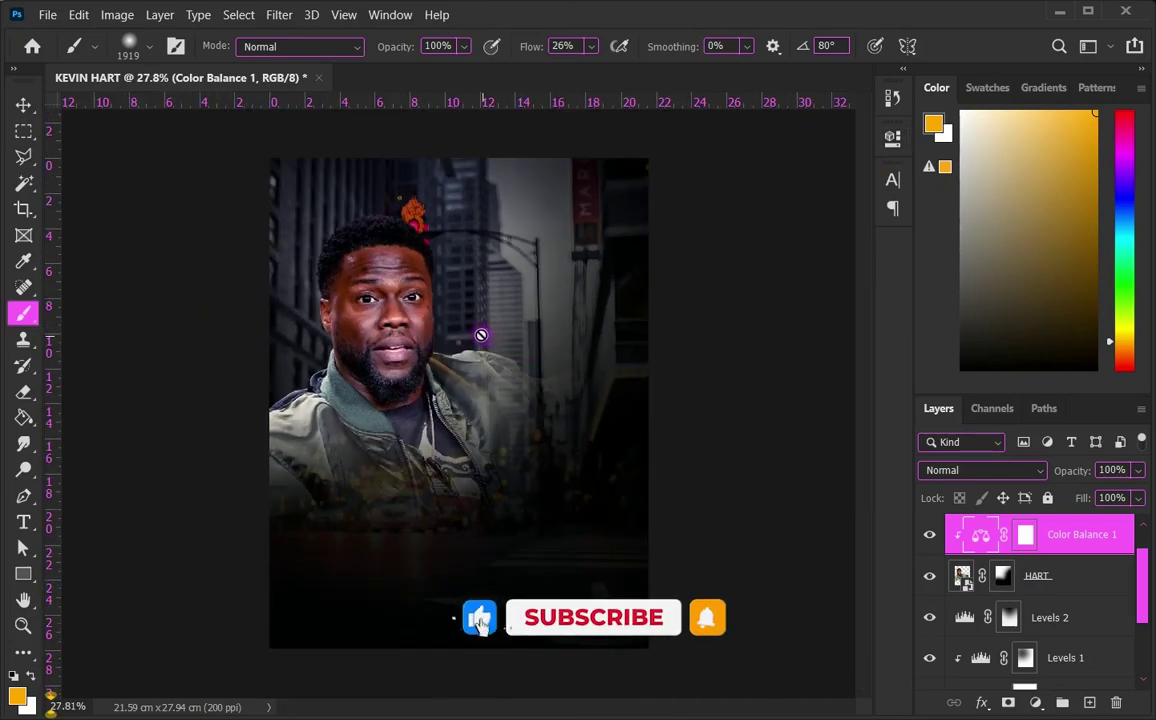
Step: Place 22.png again at lower right, enlarged to 48.78%, and give it a layer mask
key(v)
drag(160, 222, 620, 507)
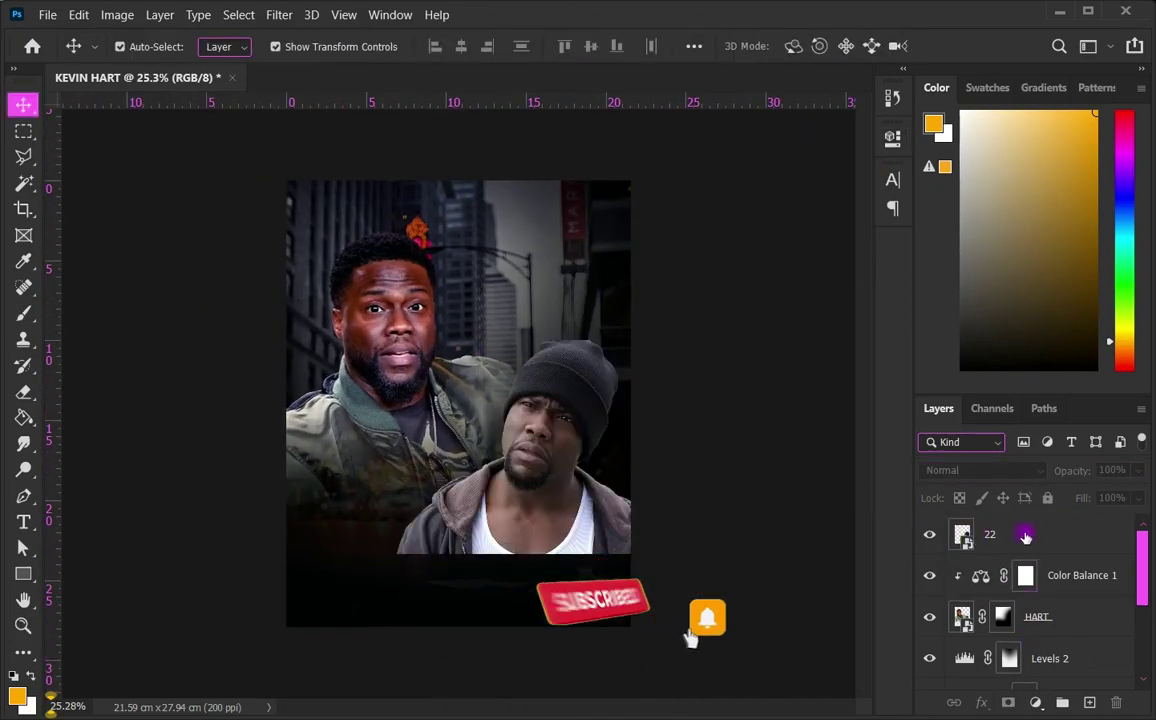
key(ctrl+0)
drag(684, 331, 715, 313)
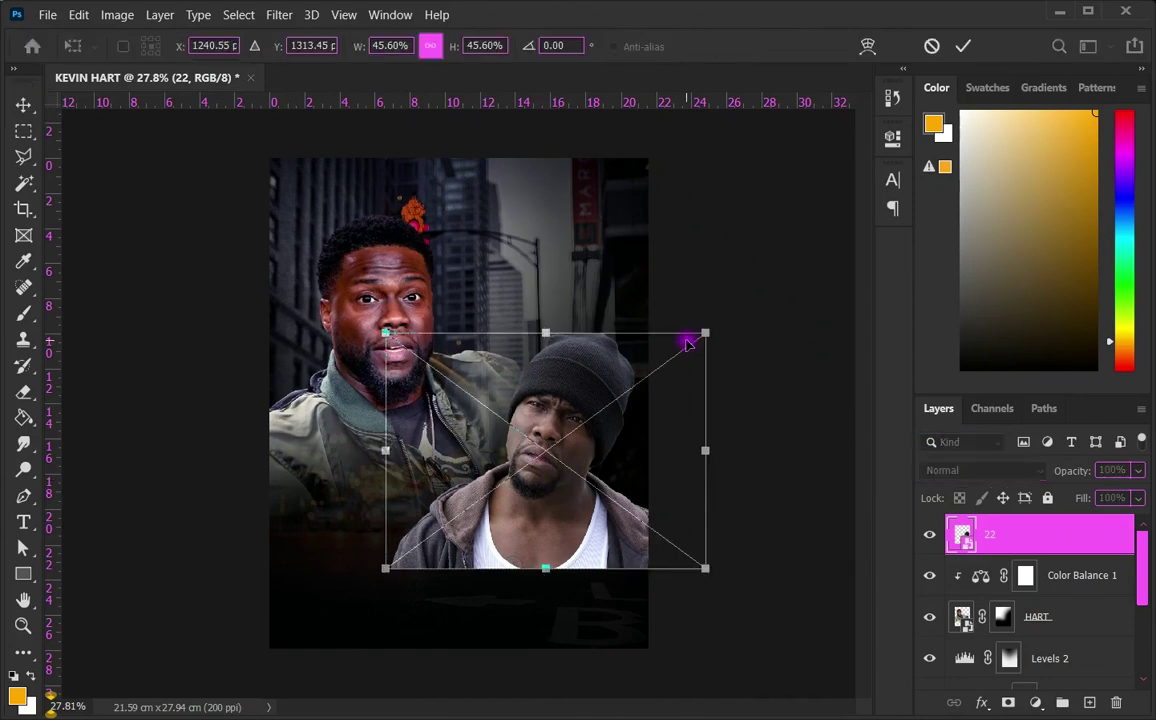
drag(588, 377, 581, 379)
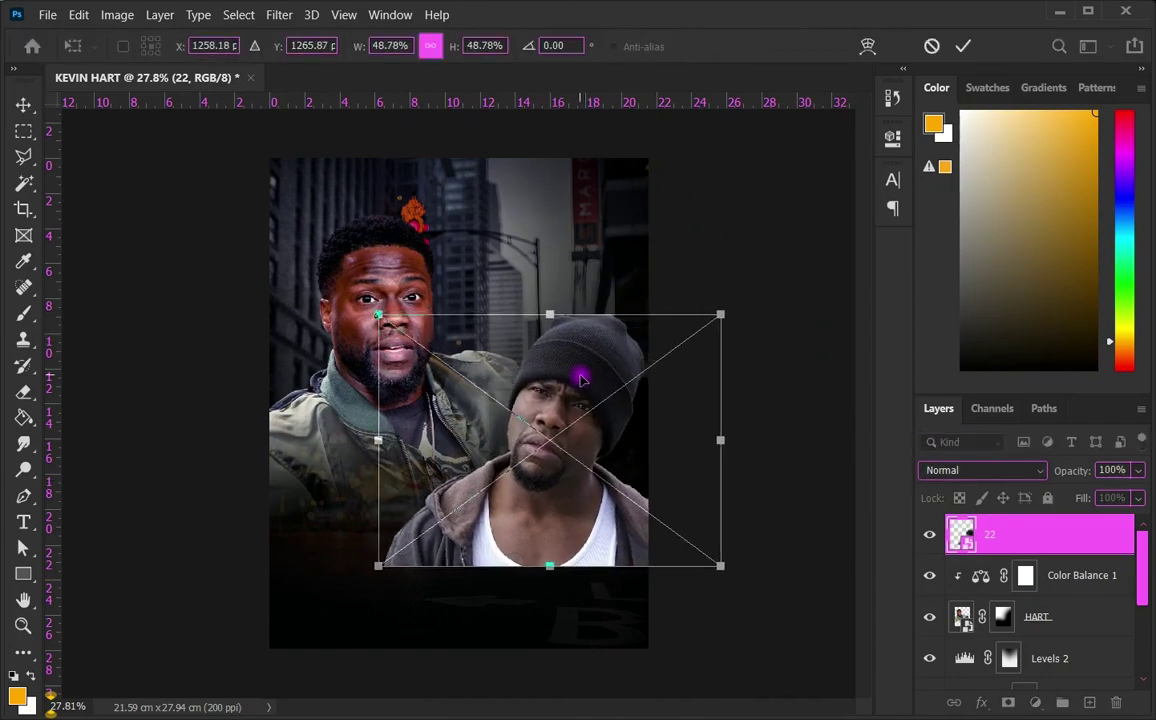
key(Return)
click(1008, 702)
click(24, 313)
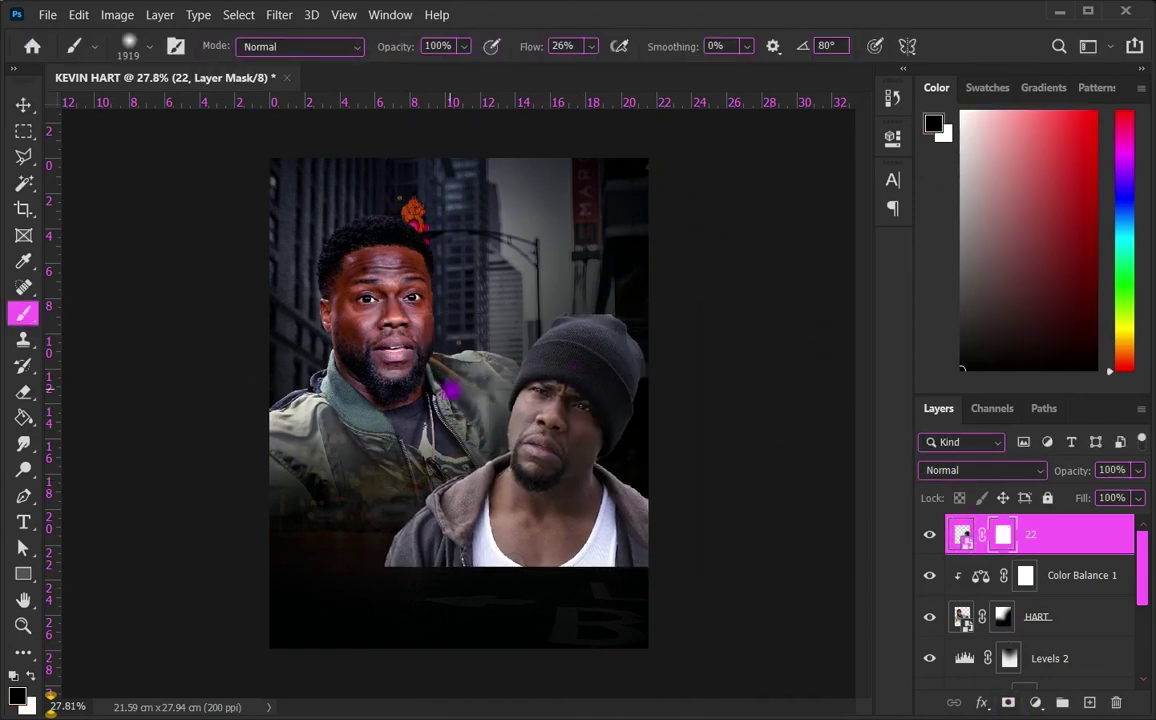
Step: Paint black along the bottom of layer 22's mask so the beanie cutout fades out
scroll(437, 392, down, 2)
mouse_move(465, 585)
mouse_down()
mouse_move(621, 594)
mouse_move(444, 602)
mouse_up()
key(bracketleft)
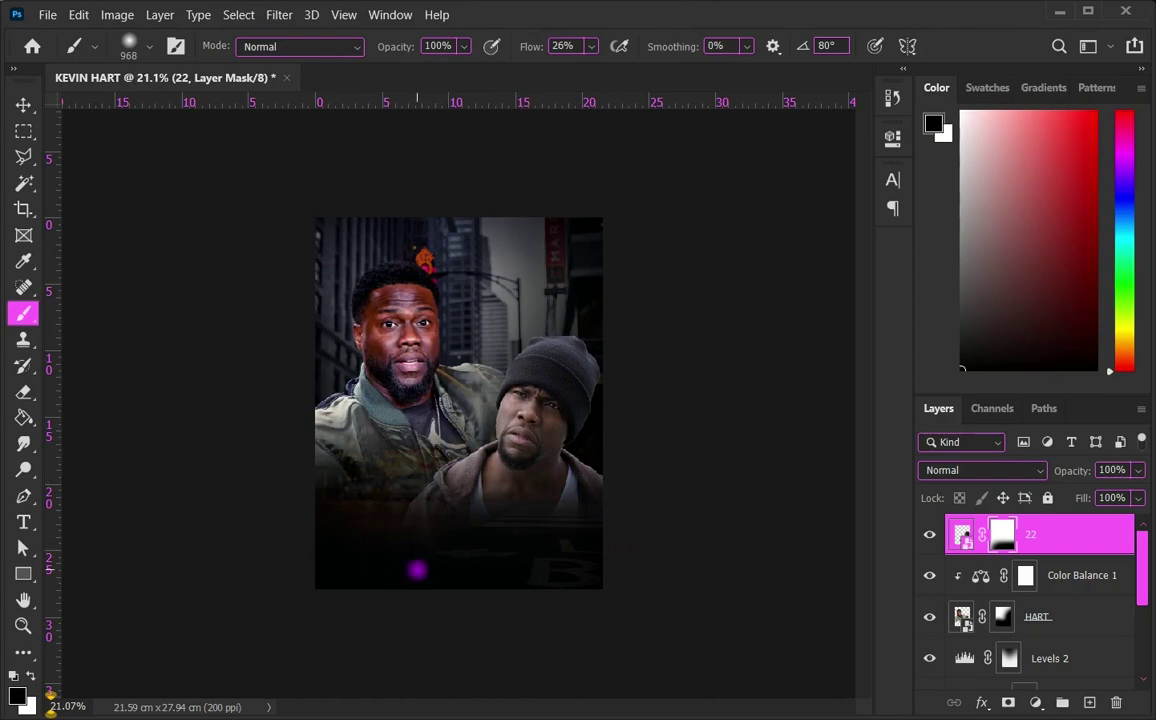
scroll(458, 402, up, 2)
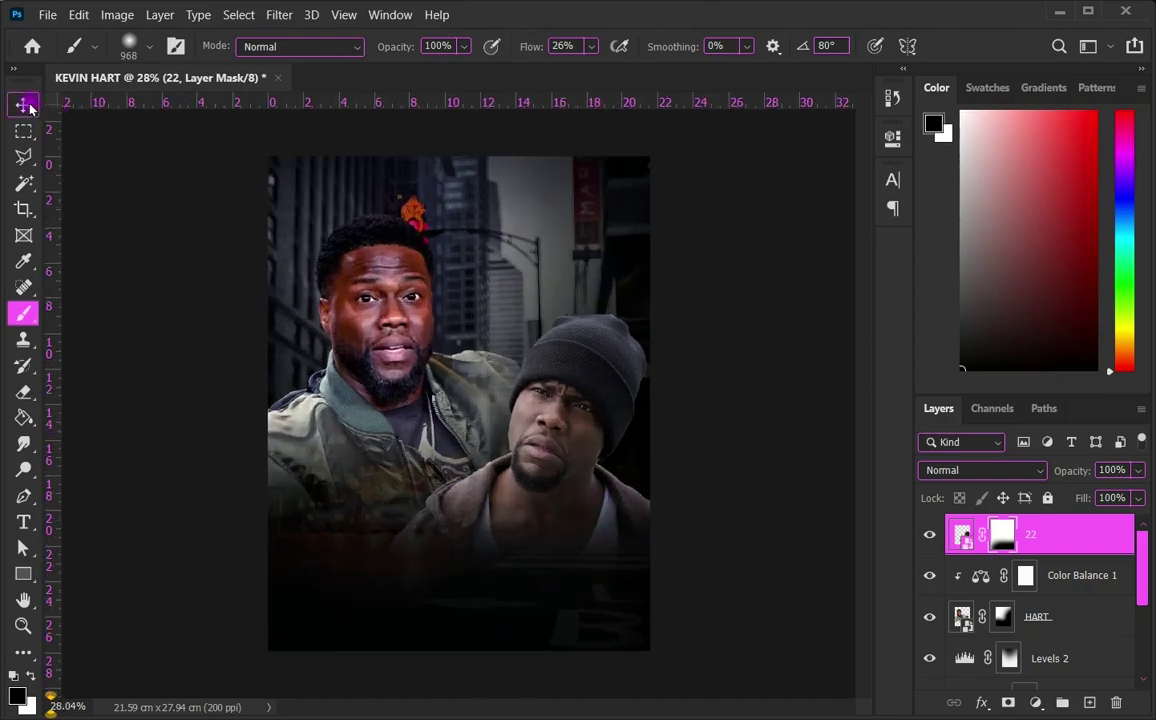
click(24, 104)
Step: Add a Color Balance clipped to layer 22 with -6, -11, +18, replacing a misplaced one
click(1035, 702)
click(1025, 524)
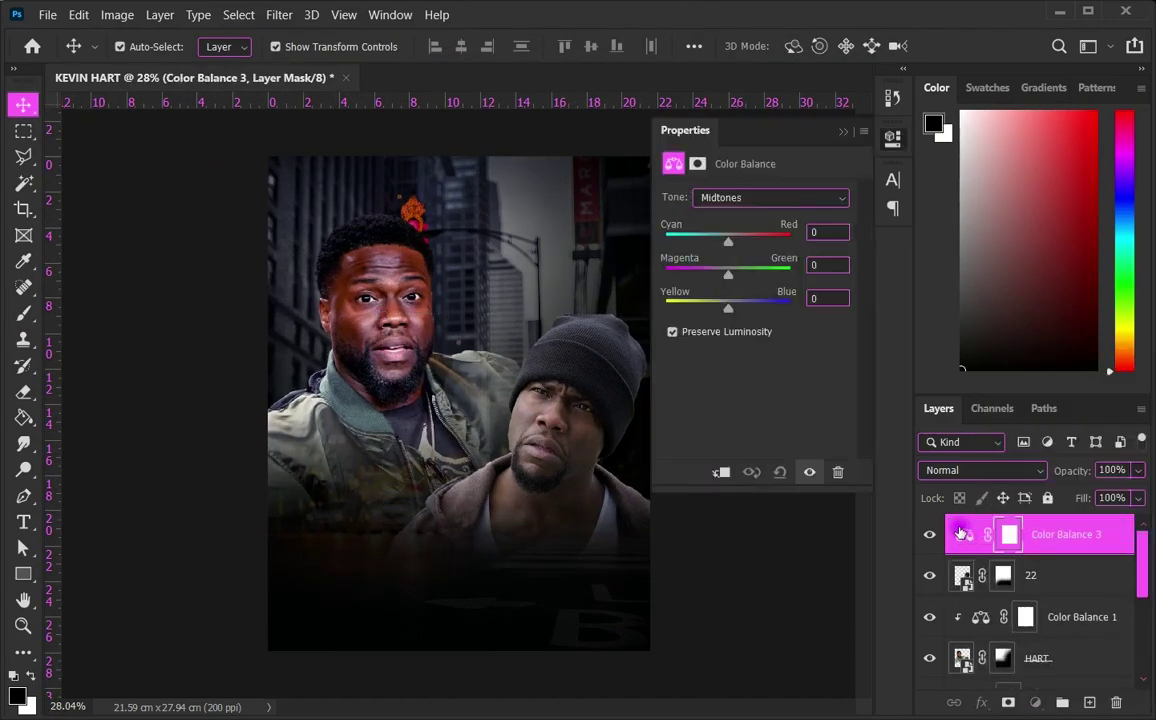
click(962, 533)
key(Delete)
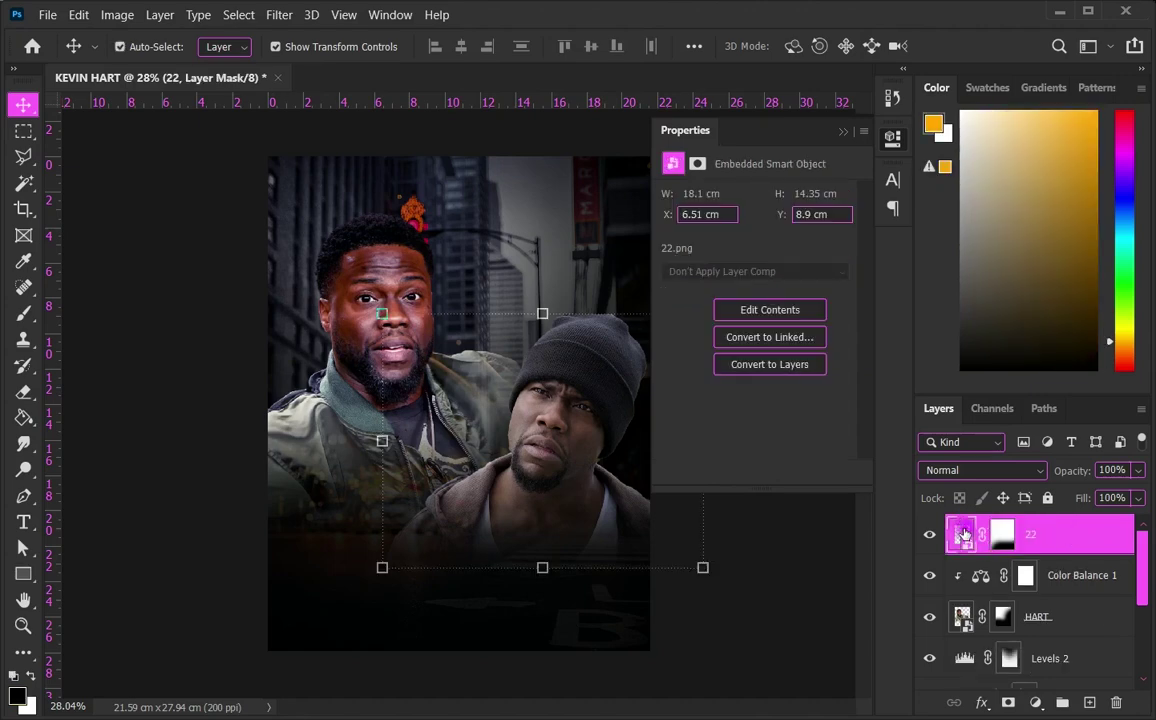
click(962, 534)
click(1035, 702)
click(1046, 536)
click(719, 471)
drag(729, 241, 726, 242)
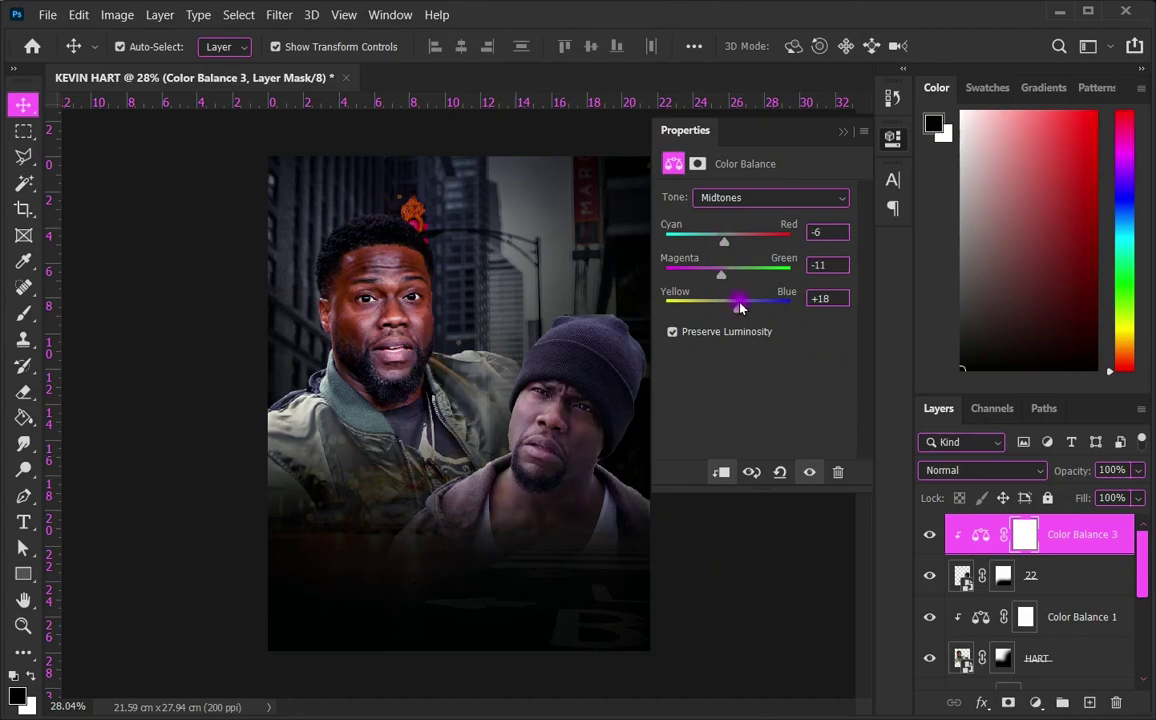
click(963, 657)
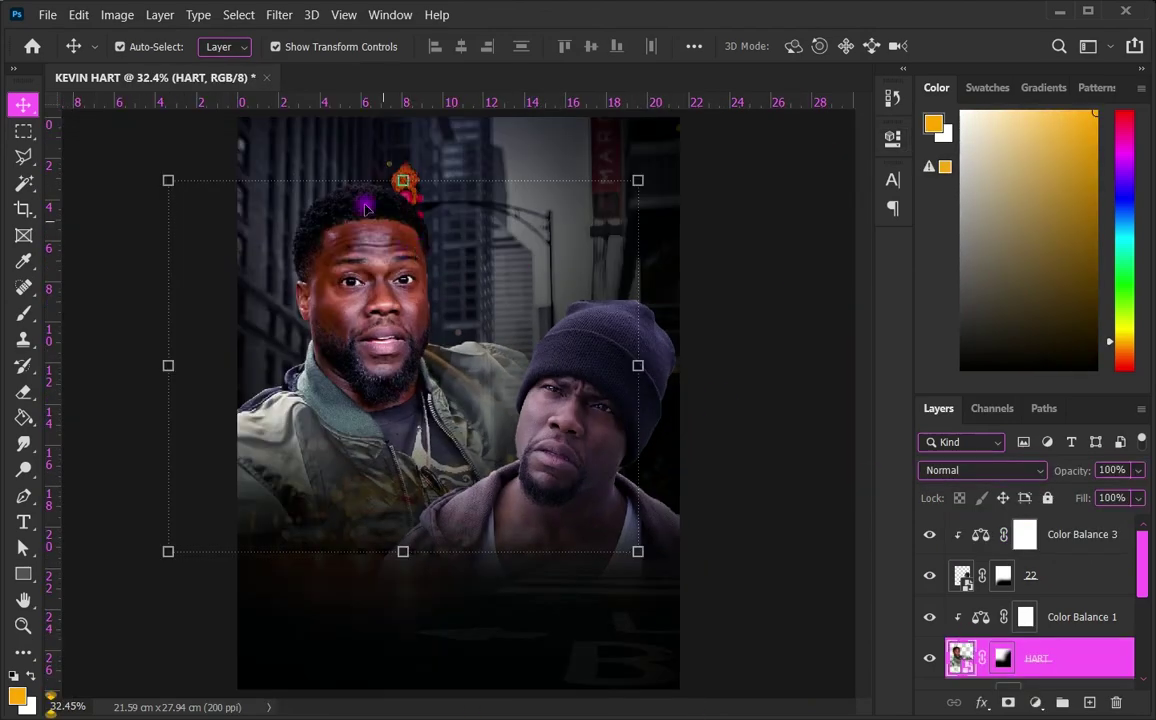
Step: Apply Topaz Adjust 5's Detail - Medium preset to HART with Detail Boost 1.13
click(282, 18)
mouse_move(310, 421)
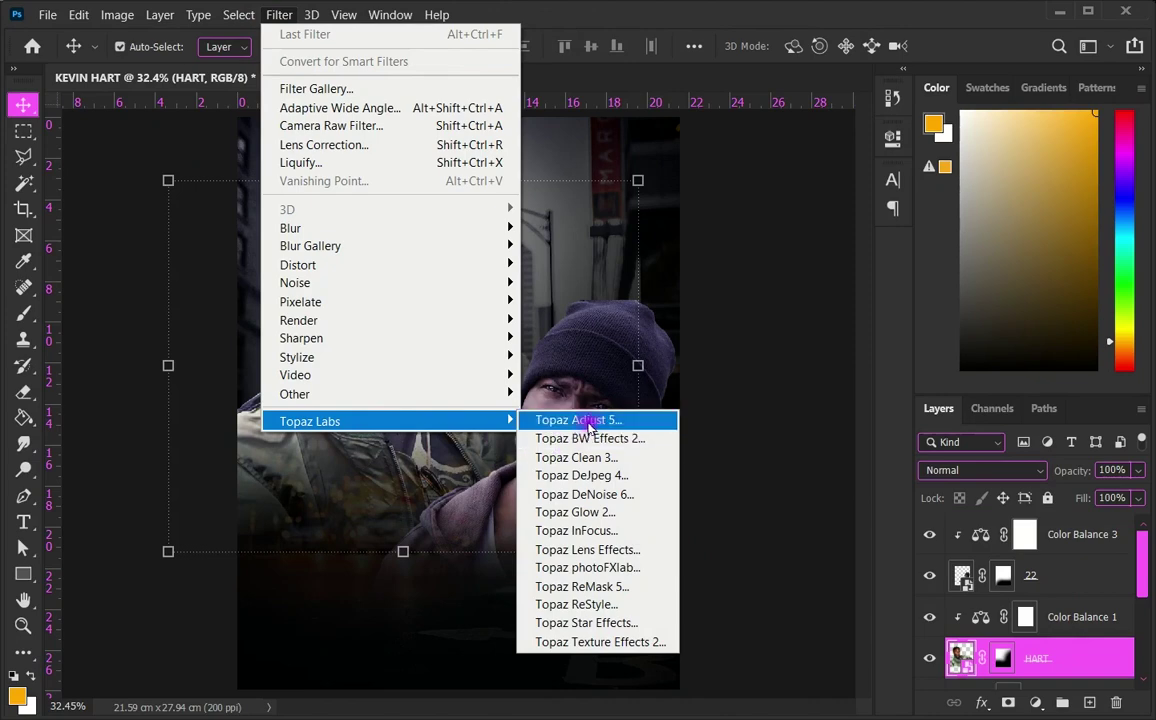
click(600, 424)
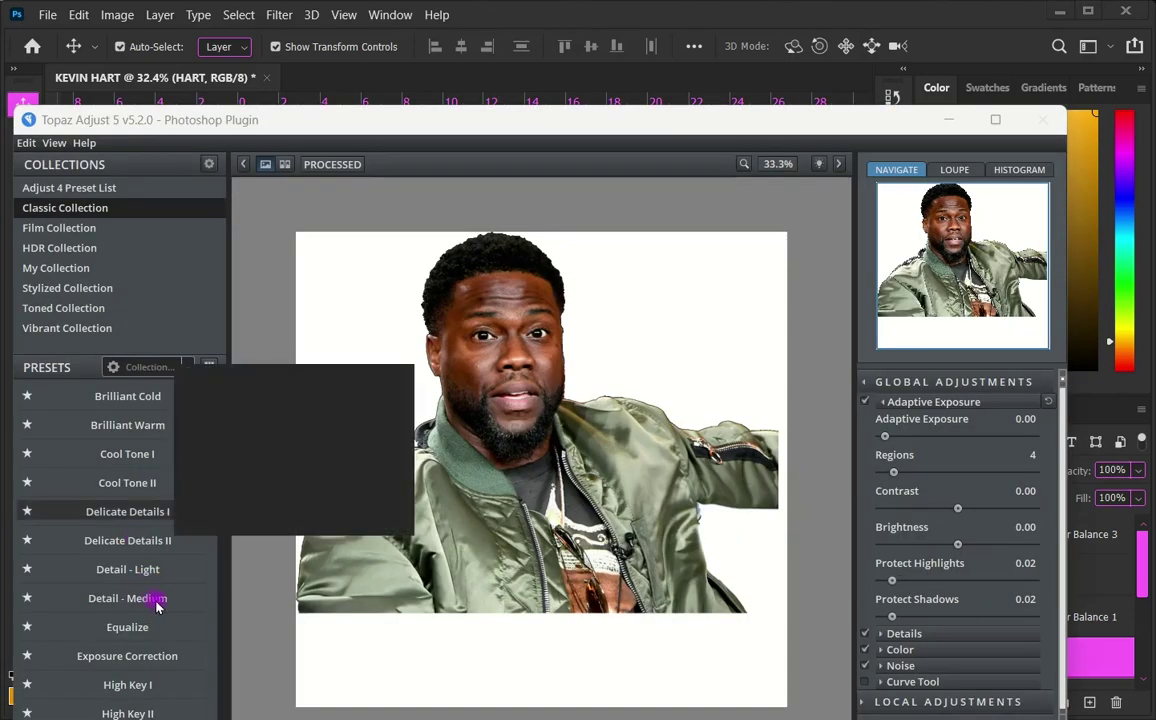
click(155, 598)
mouse_move(127, 598)
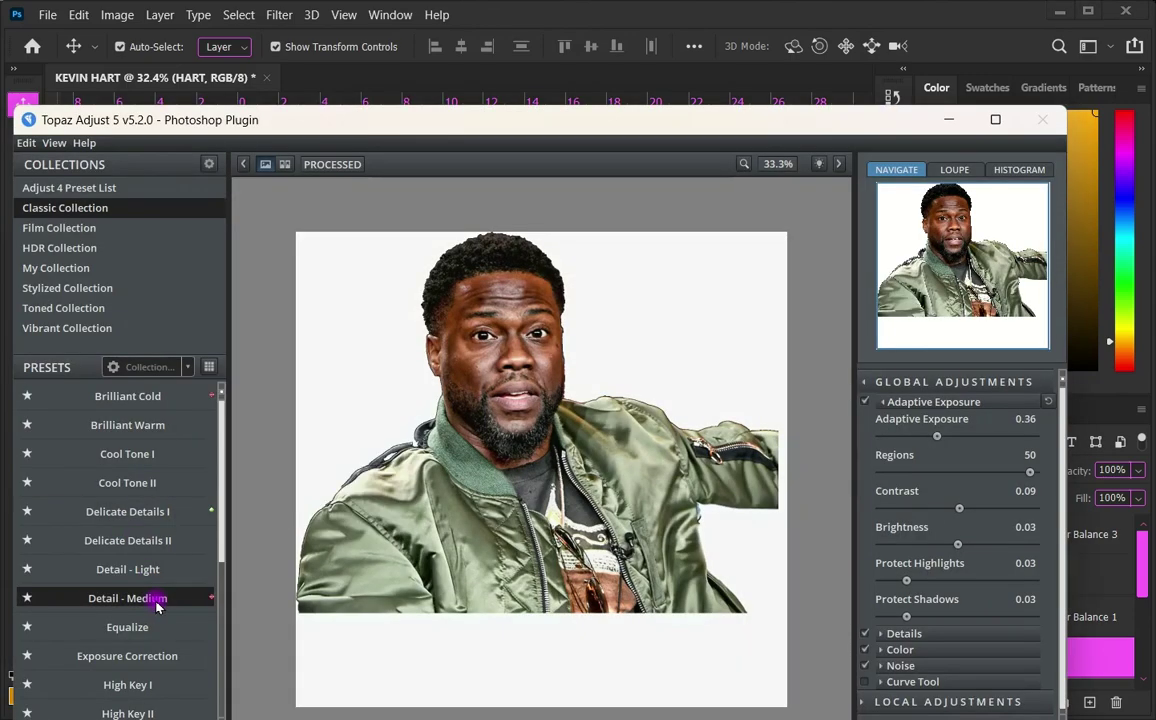
click(884, 634)
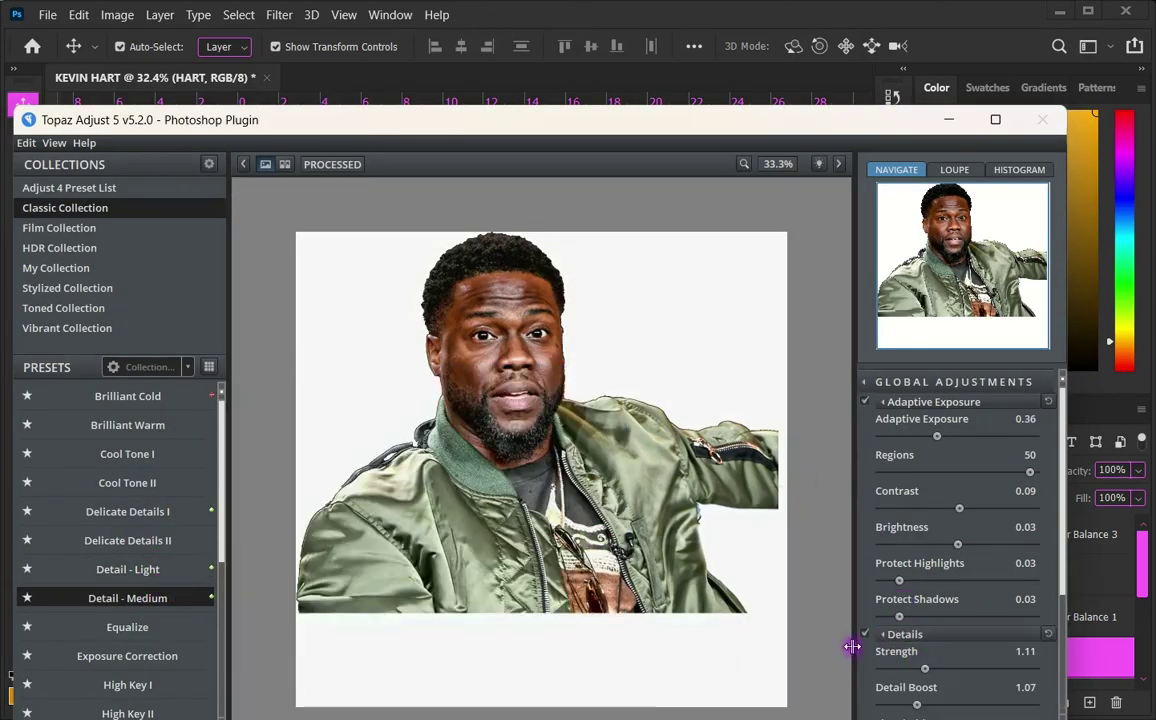
scroll(932, 577, down, 2)
drag(922, 610, 890, 697)
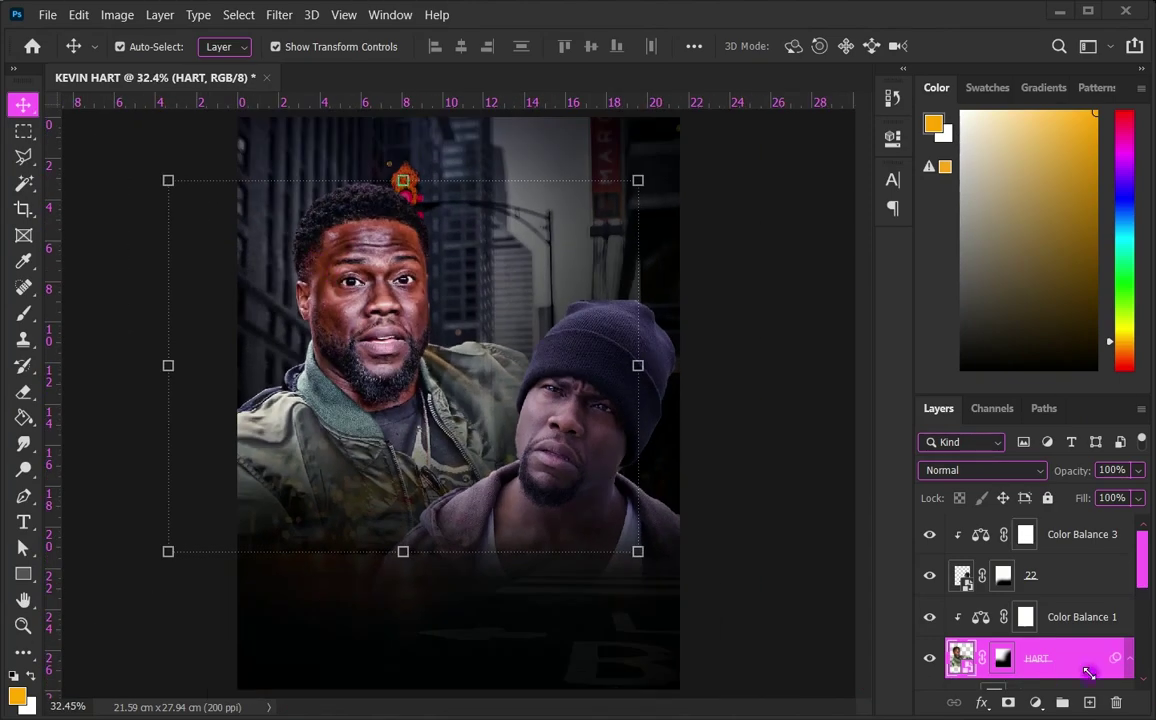
Step: Apply Topaz Adjust 5 Detail - Medium sharpening to the beanie layer 22
right_click(980, 600)
key(Escape)
click(965, 576)
key(alt+t)
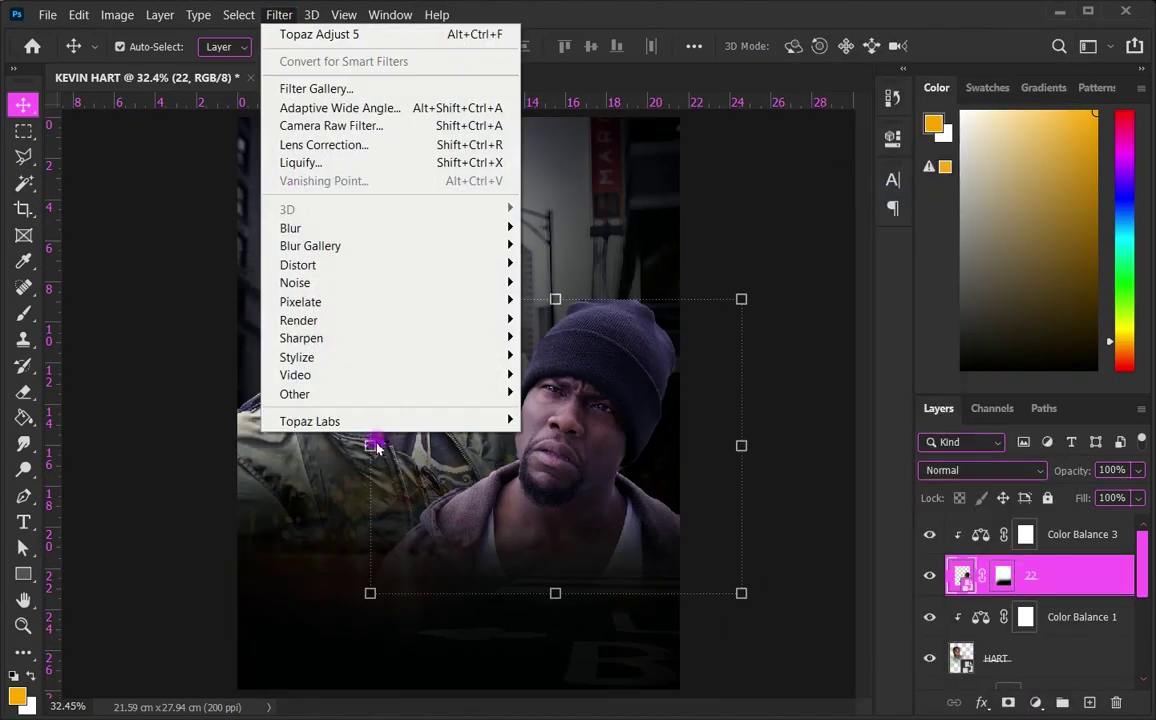
click(550, 380)
click(883, 635)
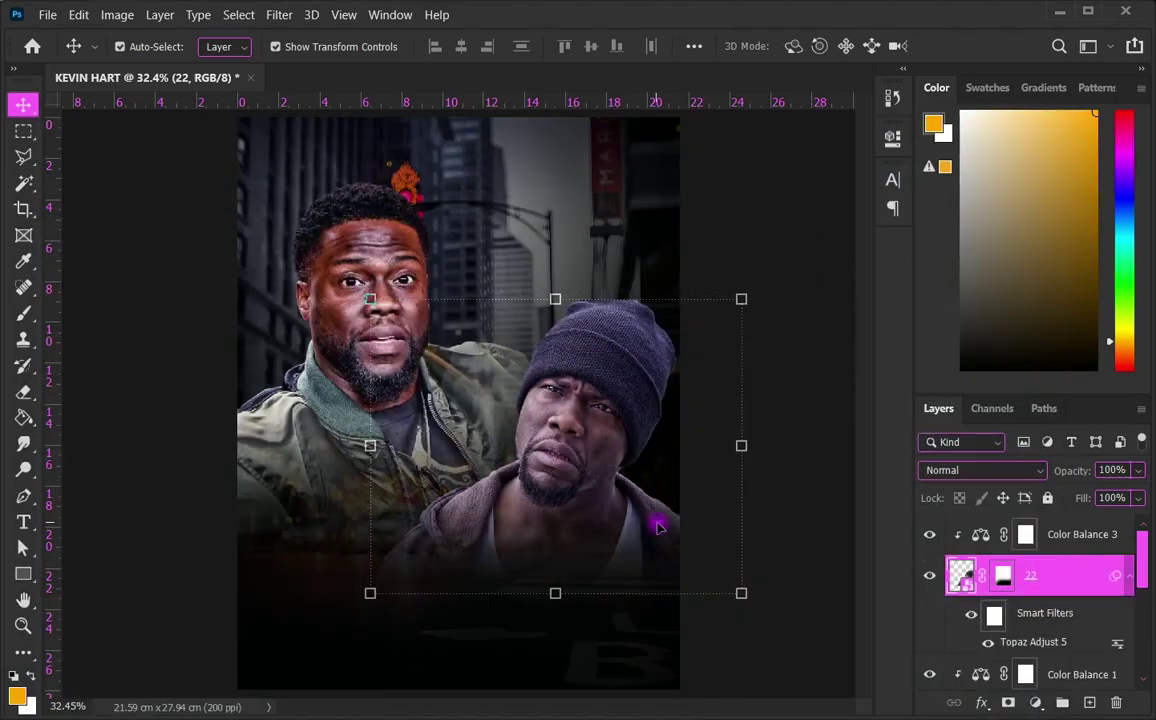
scroll(622, 519, up, 1)
Step: Convert the filtered layer 22 to a Smart Object
right_click(1075, 565)
click(880, 190)
scroll(555, 444, down, 1)
scroll(555, 444, up, 1)
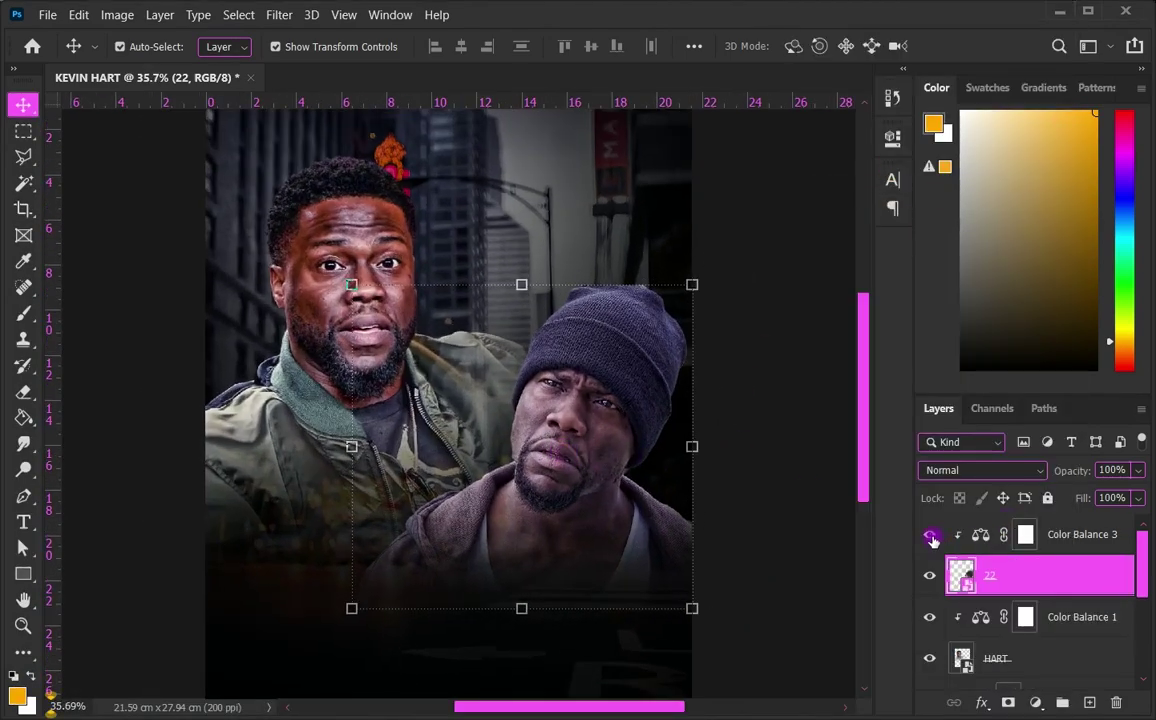
Step: Review the Color Balance settings of the beanie, street and HART layers
double_click(981, 534)
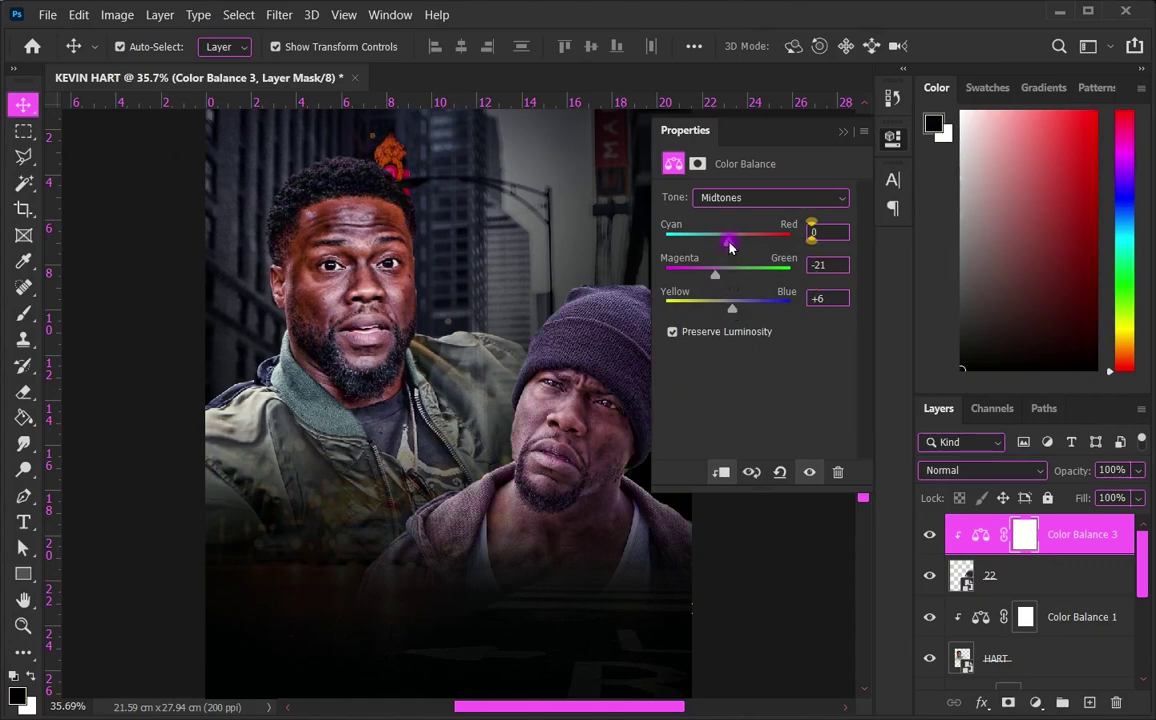
click(846, 133)
scroll(1030, 600, down, 2)
double_click(981, 586)
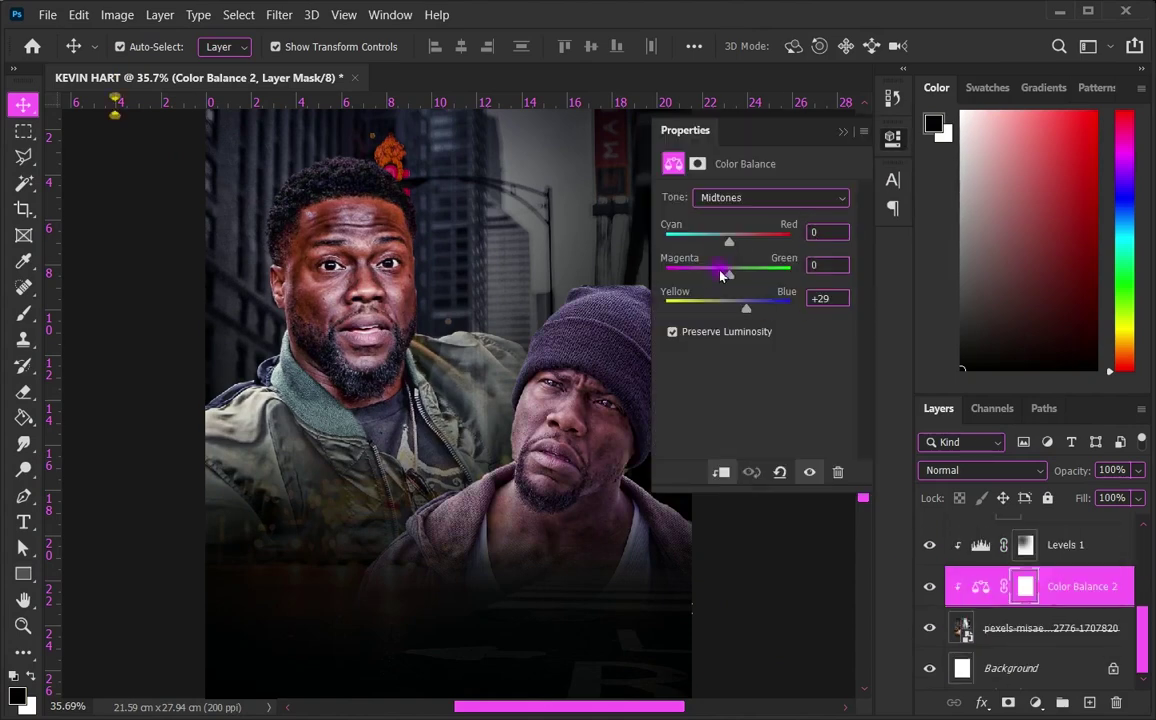
click(843, 131)
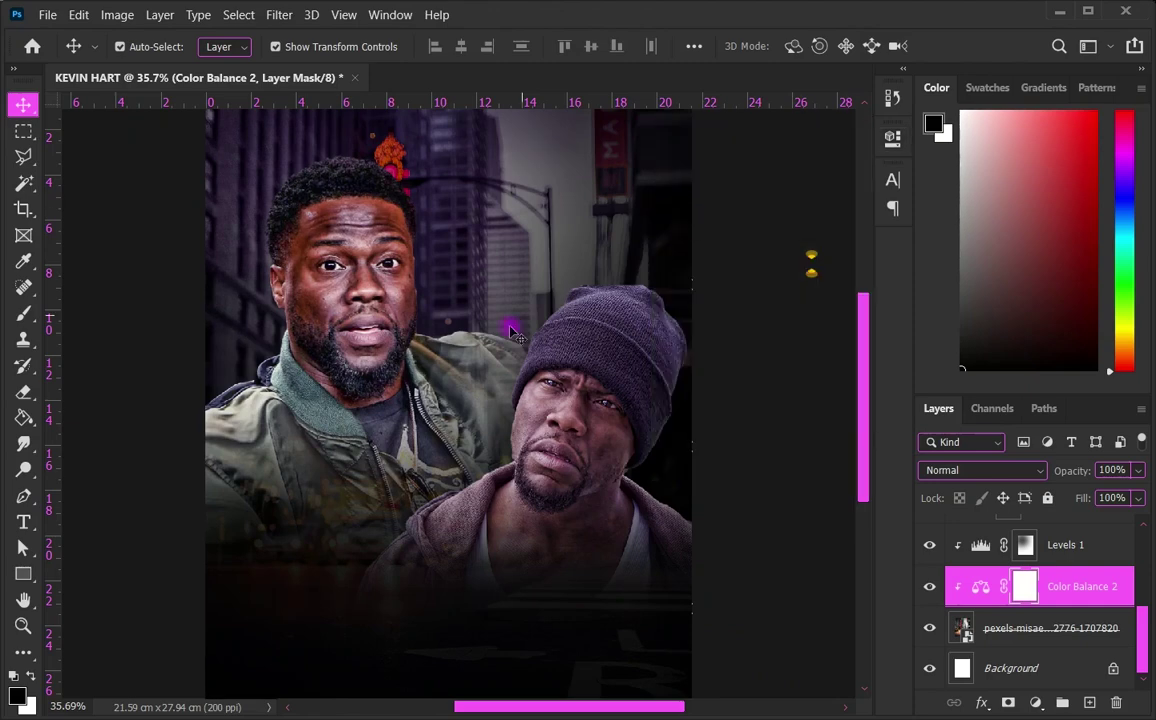
click(511, 320)
double_click(981, 576)
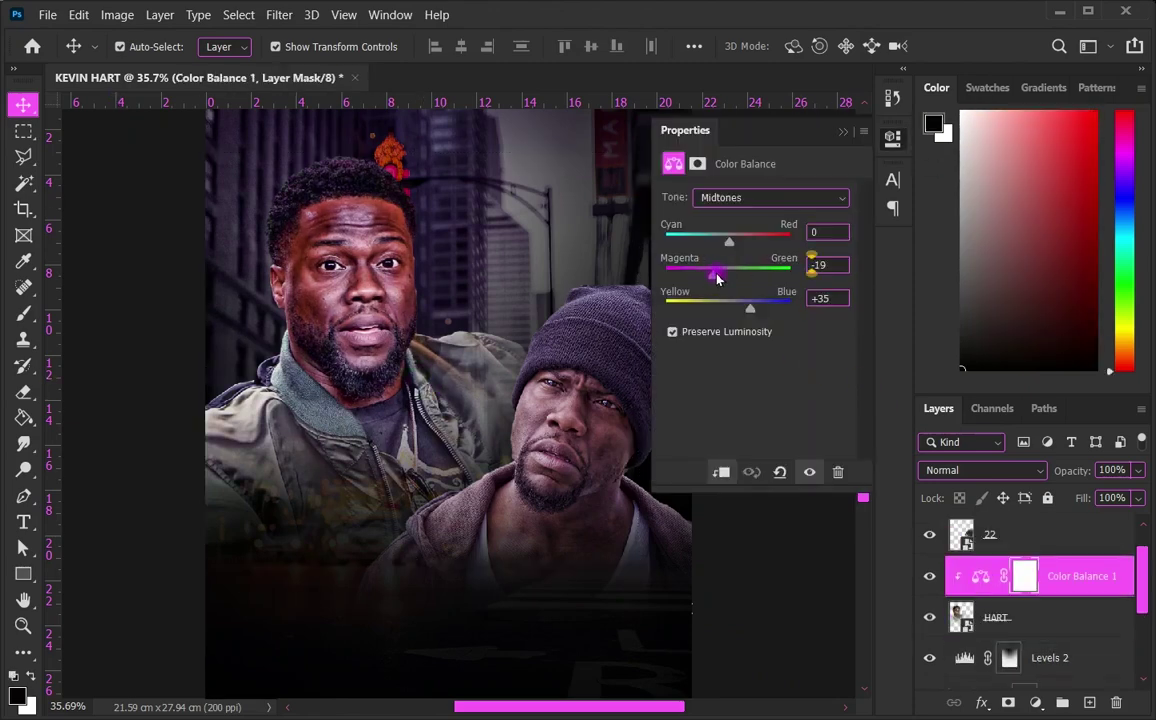
scroll(630, 300, down, 2)
click(843, 131)
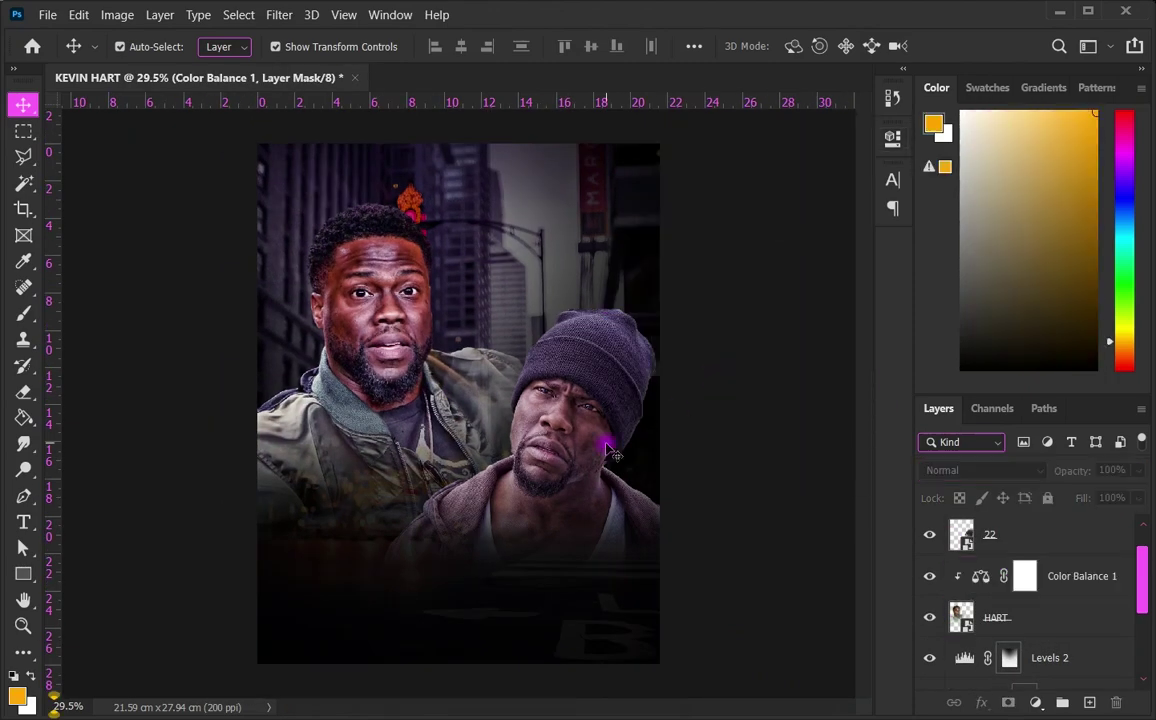
scroll(604, 439, up, 2)
Step: Place the golden particle explosion image above Levels 2, beneath the HART cutout
scroll(534, 292, down, 1)
scroll(1100, 628, down, 3)
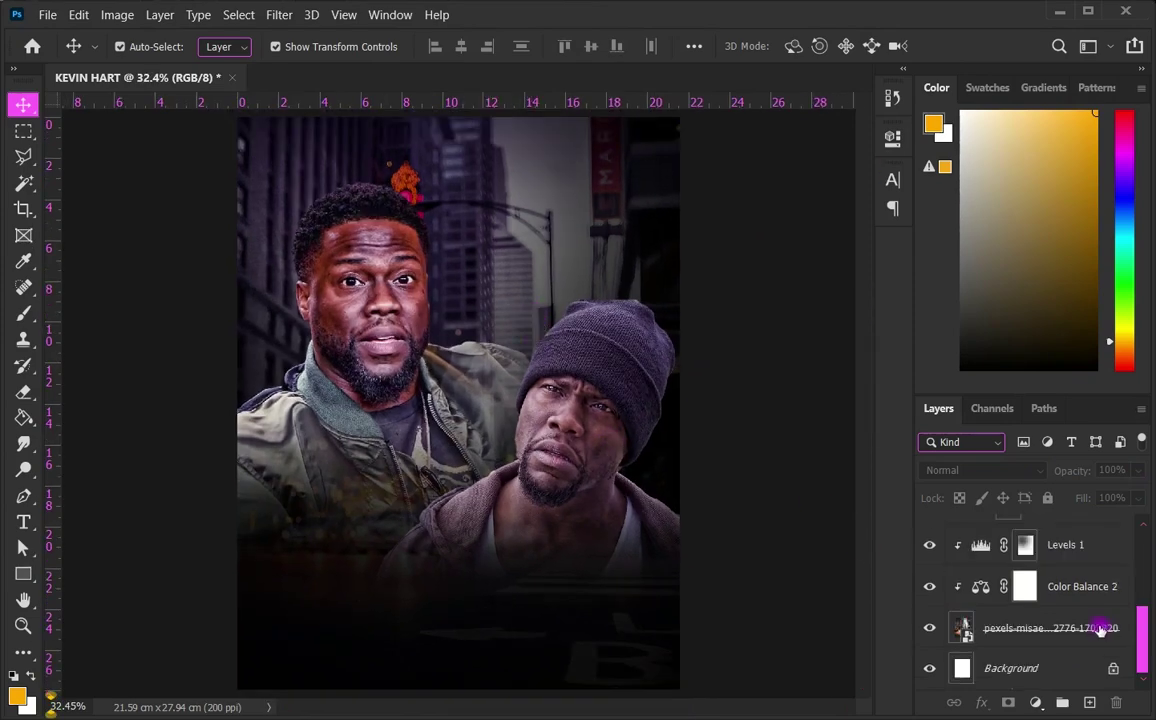
scroll(1067, 592, up, 2)
click(1009, 586)
mouse_move(1150, 305)
mouse_down()
mouse_move(553, 305)
mouse_move(518, 256)
mouse_up()
Step: Blend the particle image in Screen mode, scaled to about 110% over the figures
key(Return)
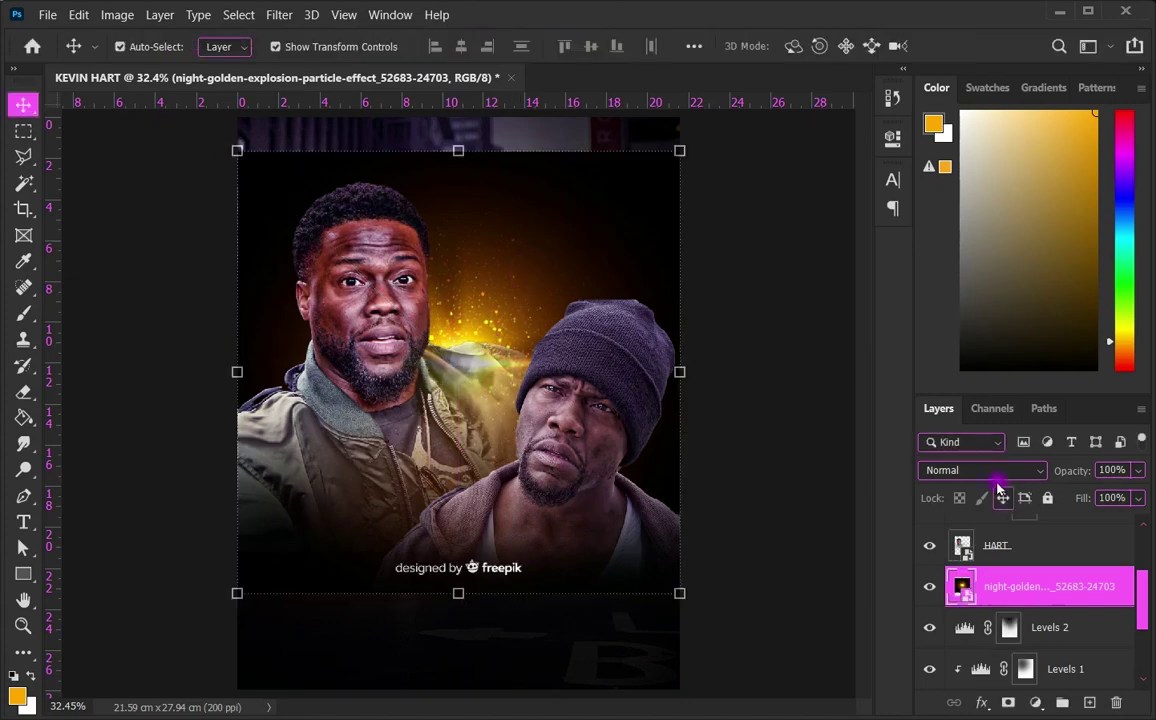
click(985, 470)
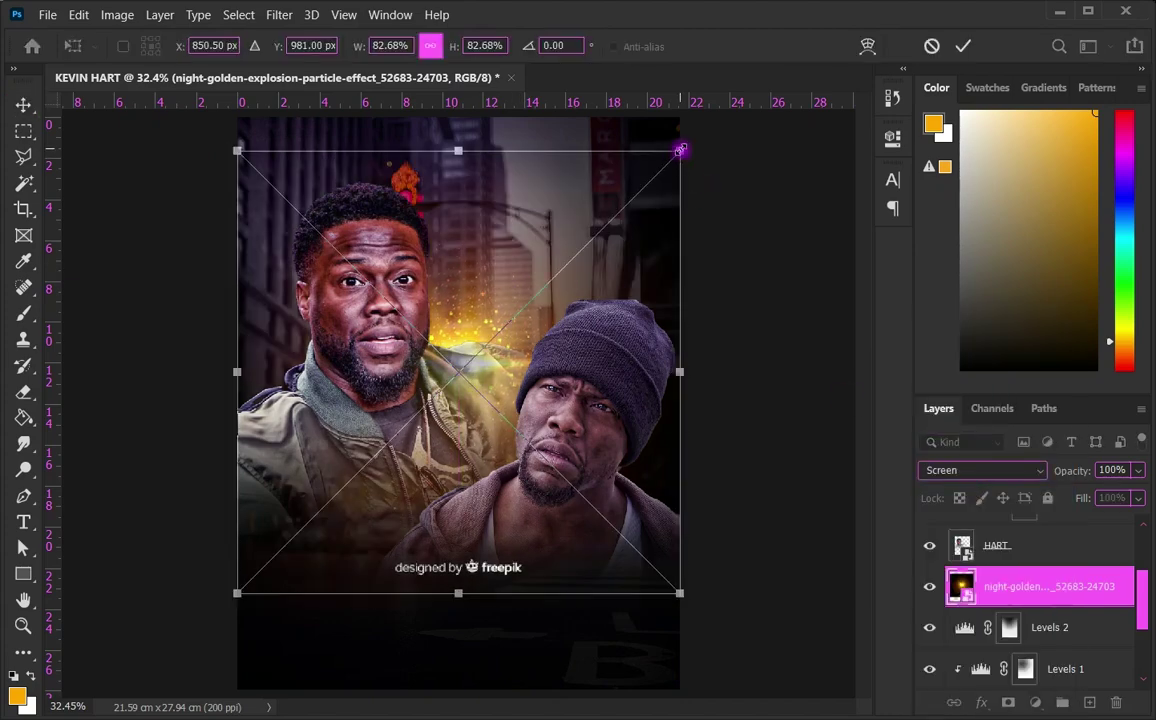
drag(680, 157, 753, 103)
mouse_move(652, 318)
mouse_down()
mouse_move(648, 303)
mouse_move(627, 320)
mouse_up()
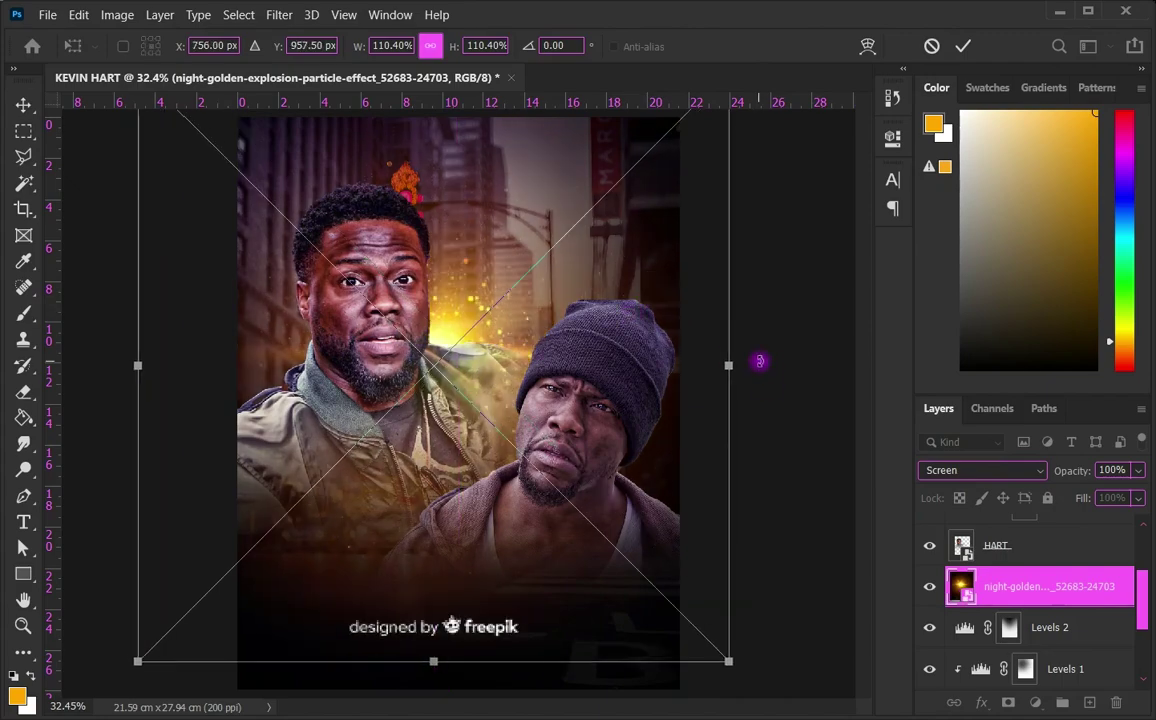
drag(759, 361, 764, 387)
key(Return)
scroll(511, 313, left, 5)
key(ctrl+0)
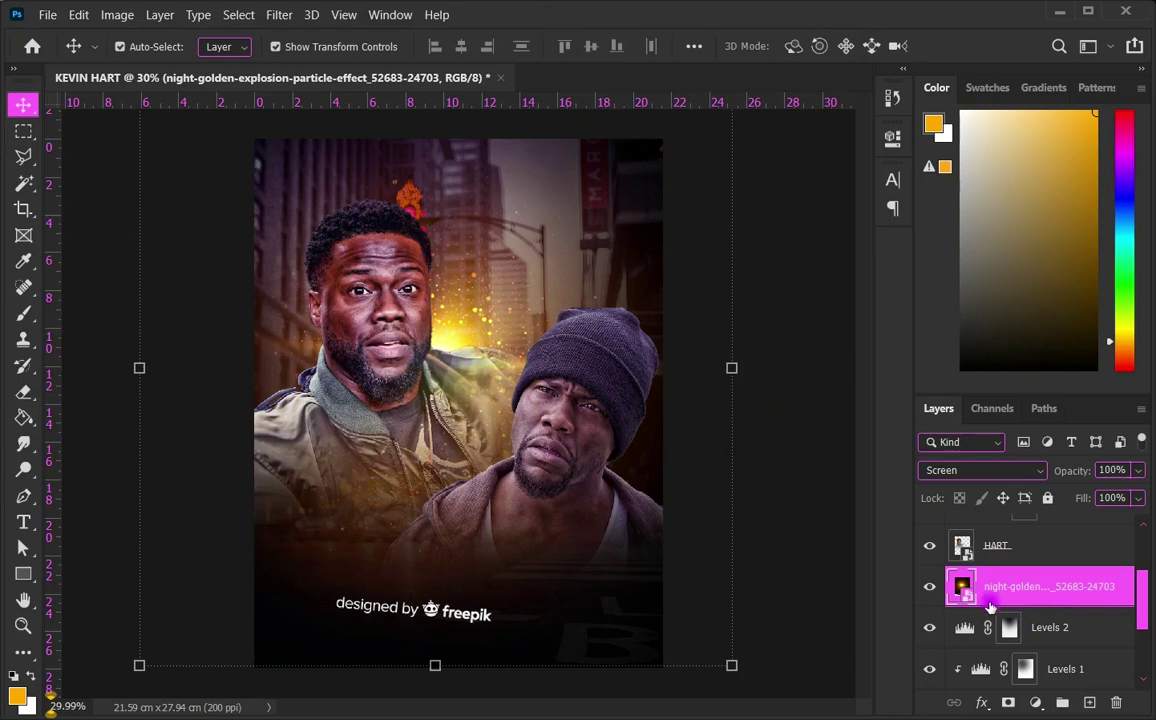
Step: Mask out the 'designed by freepik' watermark on the particle layer with a black brush
click(1008, 703)
key(b)
key(d)
key(x)
drag(500, 605, 313, 601)
drag(446, 439, 364, 490)
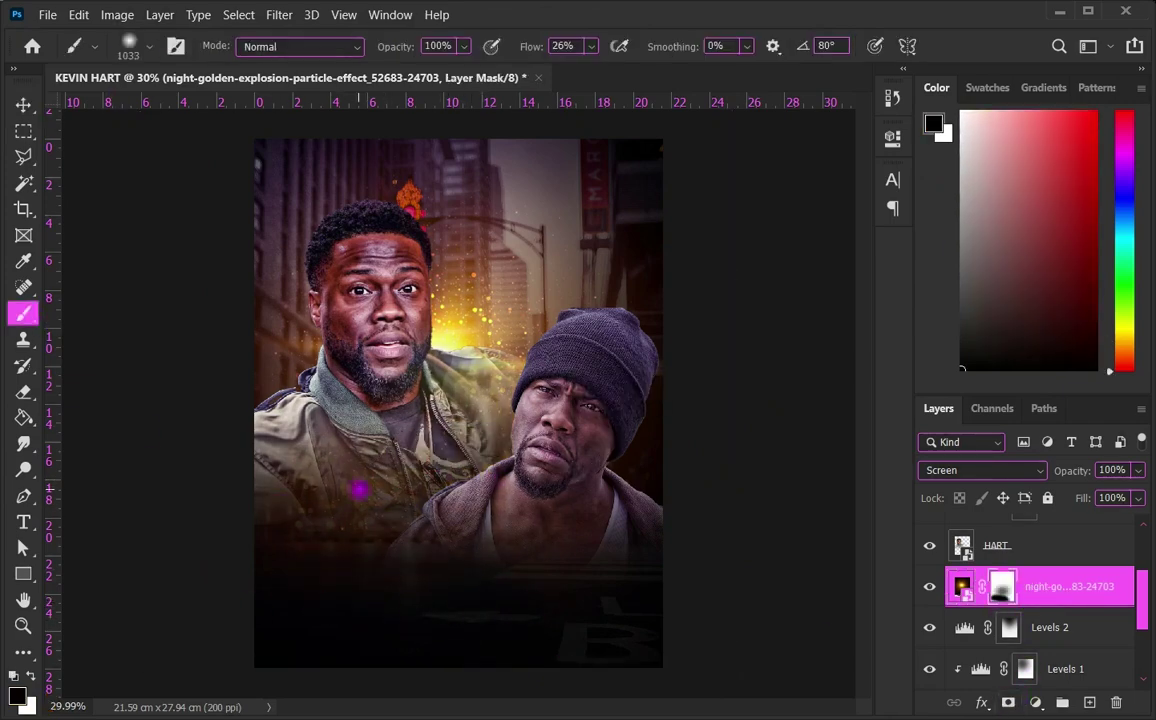
scroll(478, 472, up, 1)
scroll(490, 472, up, 1)
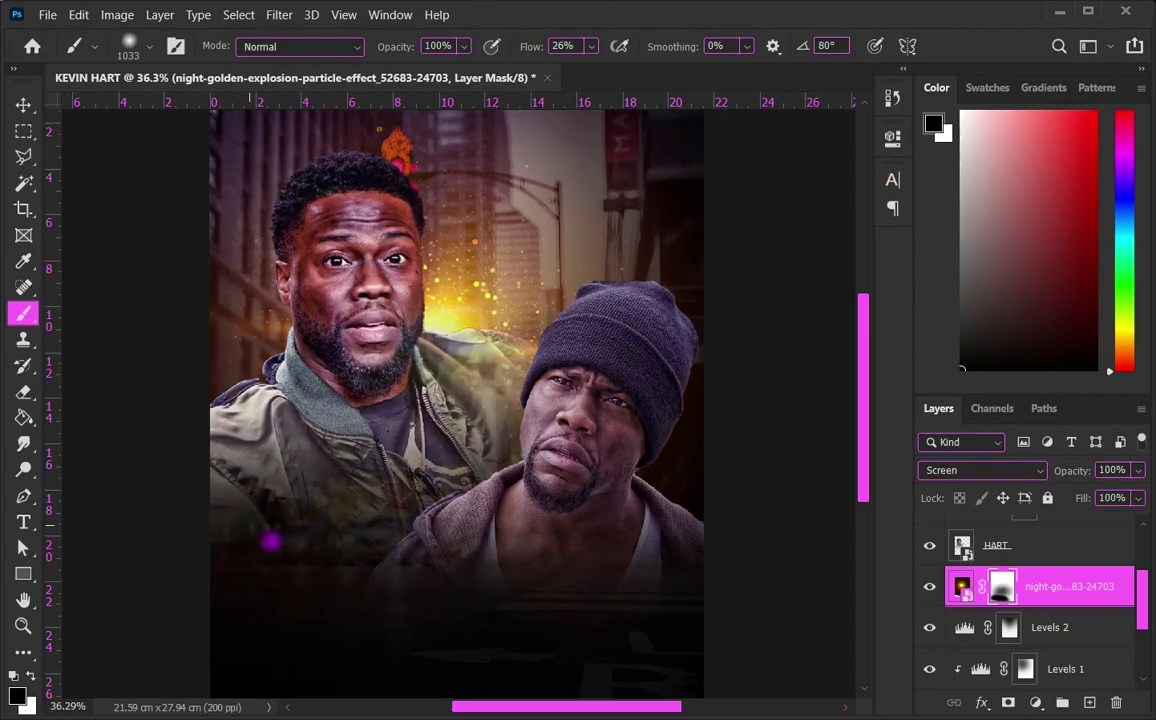
scroll(463, 241, down, 2)
Step: Add a clipped Color Balance adjustment to the golden particle layer
key(v)
scroll(355, 287, up, 1)
scroll(395, 305, down, 3)
click(477, 330)
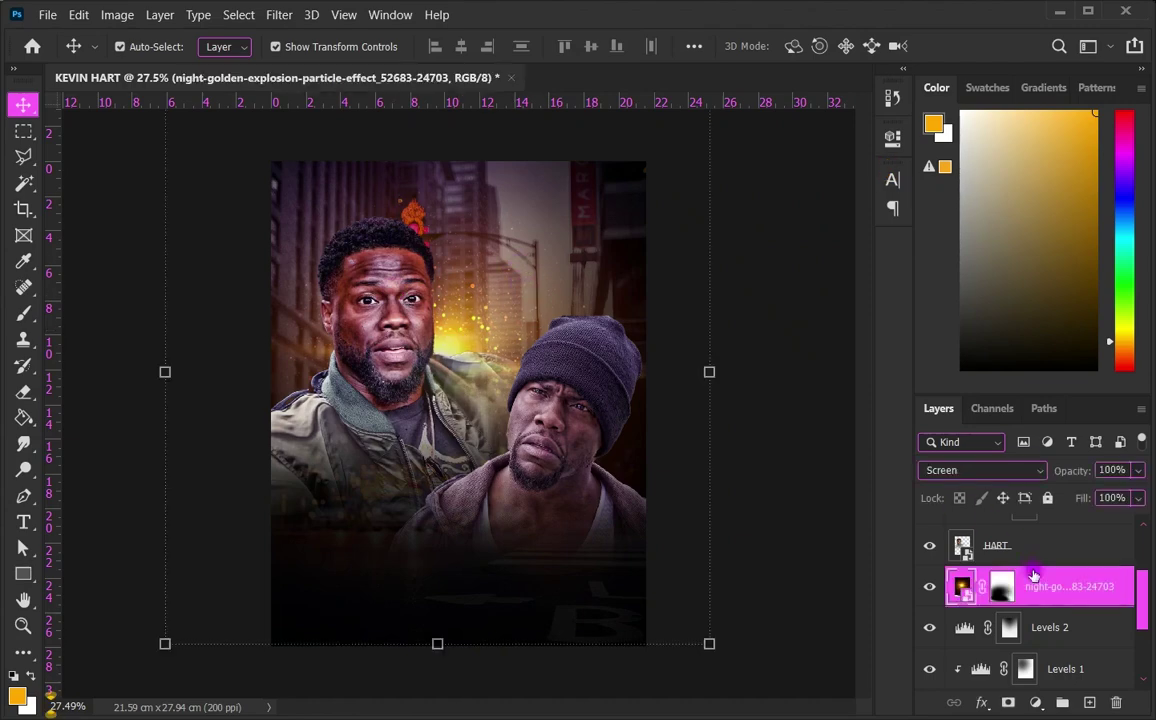
click(1036, 703)
click(1020, 527)
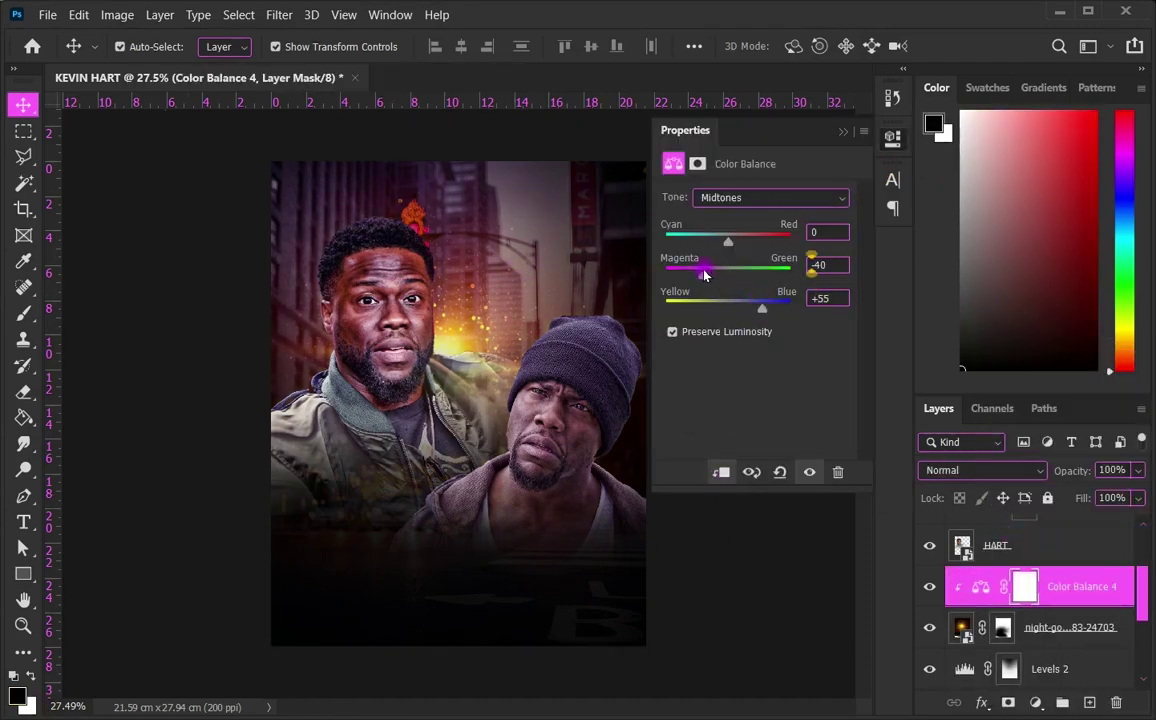
scroll(540, 450, down, 1)
scroll(580, 370, down, 1)
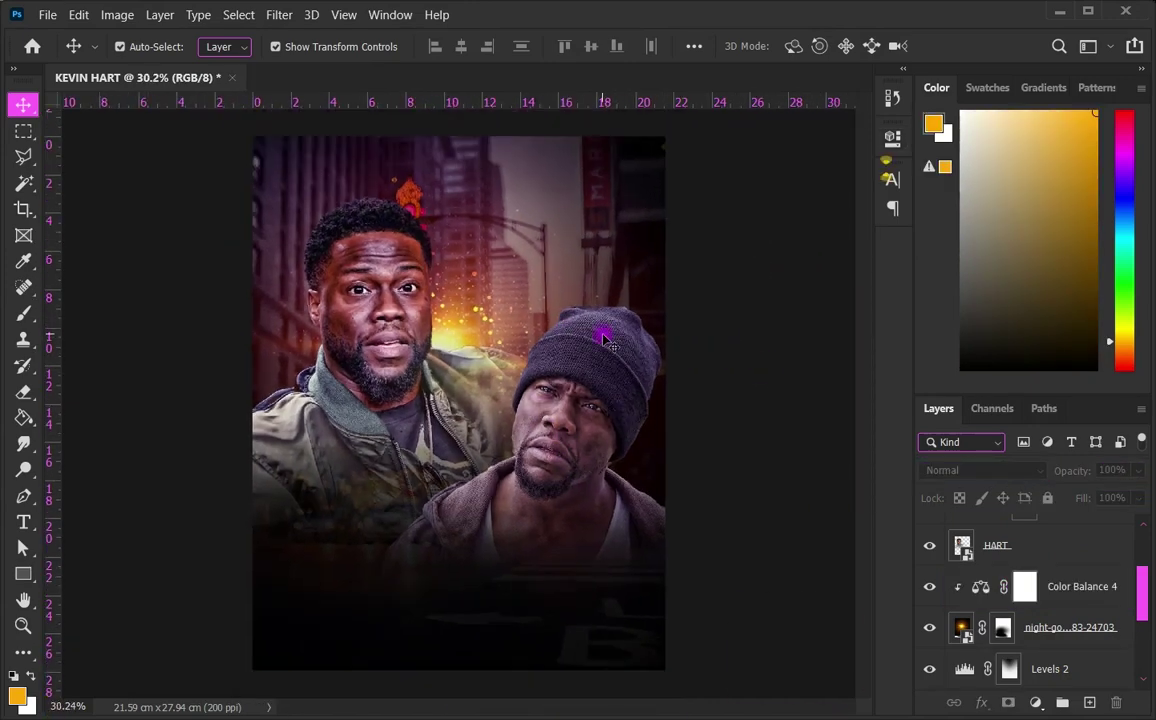
key(alt+Tab)
Step: Place GlowLight.jpg in Screen mode at about 454%, just below the particle layer
click(497, 573)
drag(497, 573, 160, 399)
drag(529, 472, 602, 547)
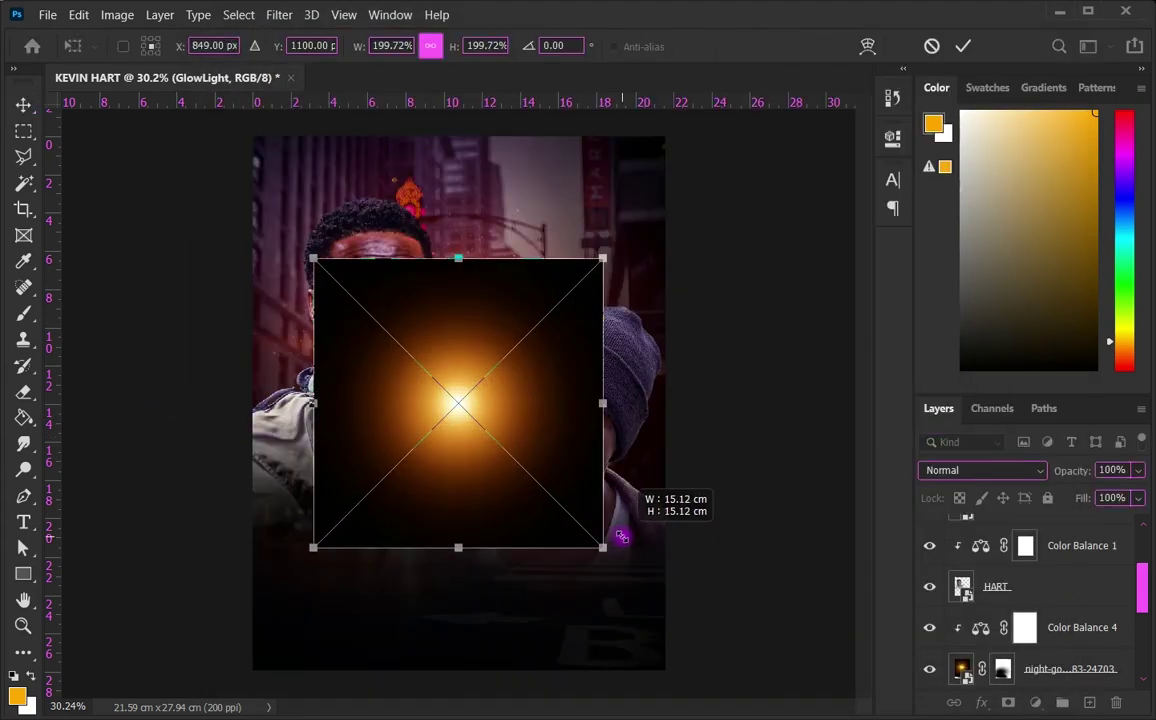
click(1021, 477)
click(900, 467)
drag(442, 404, 530, 357)
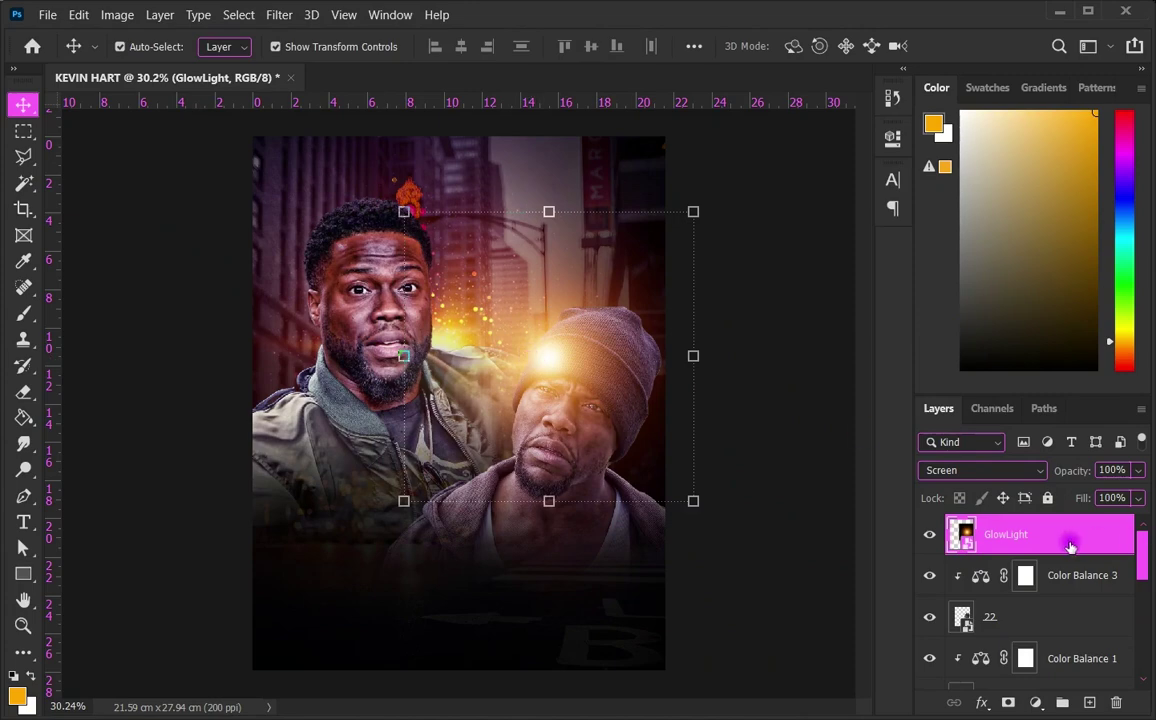
drag(693, 500, 805, 611)
mouse_move(576, 366)
mouse_down()
mouse_move(537, 345)
mouse_move(532, 374)
mouse_up()
key(ctrl+minus)
drag(655, 516, 715, 565)
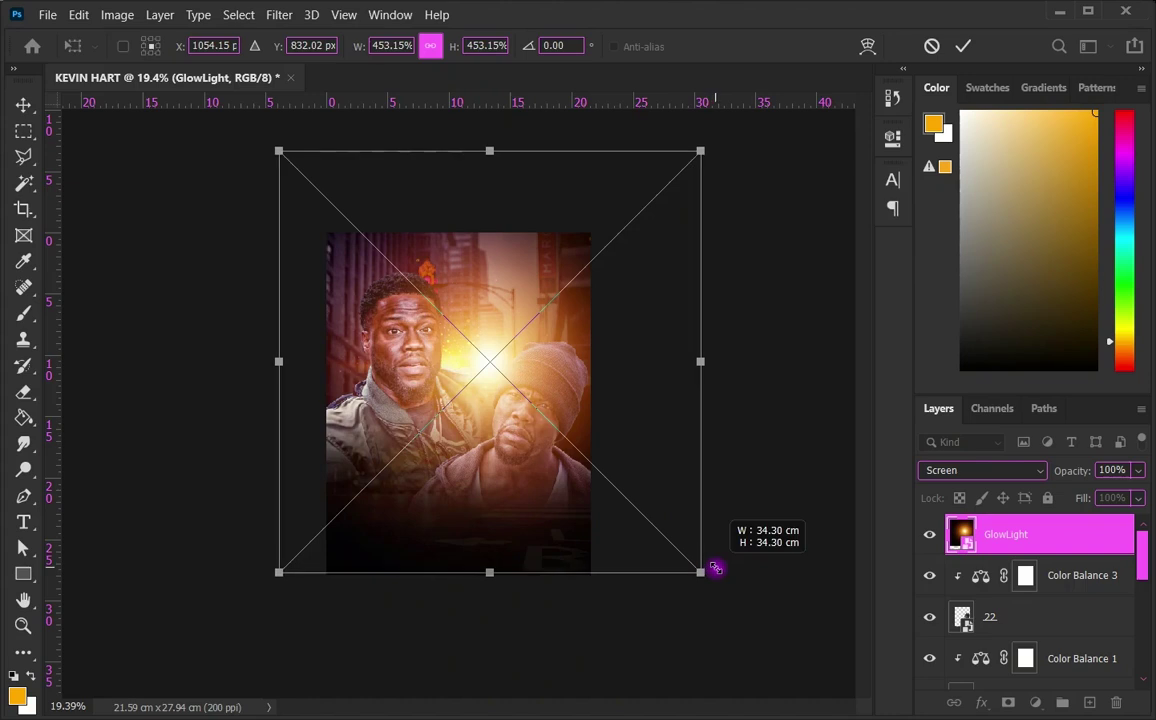
mouse_move(1081, 551)
mouse_down()
mouse_move(1023, 625)
mouse_move(1020, 607)
mouse_up()
key(ctrl+0)
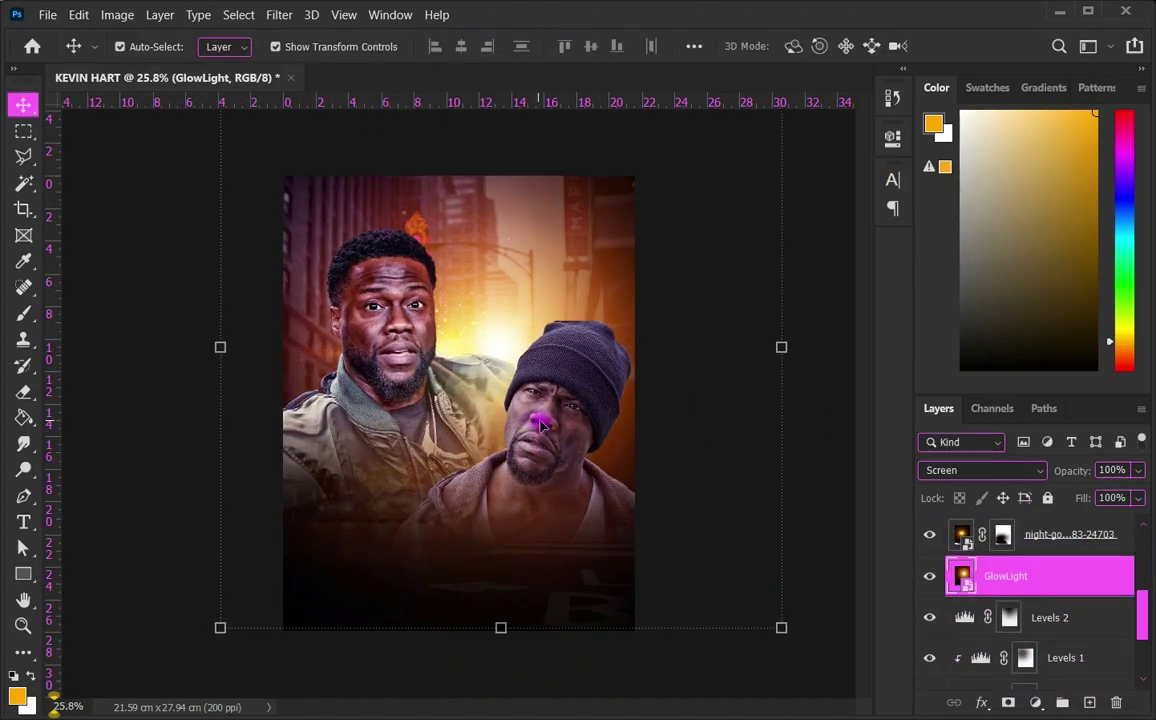
Step: Add a clipped Hue/Saturation adjustment shifting the glow's hue by +20
click(1035, 702)
click(985, 514)
click(721, 472)
mouse_move(754, 268)
mouse_down()
mouse_move(772, 279)
mouse_move(741, 320)
mouse_up()
Step: Give GlowLight a black mask and paint white to reveal it around the front man's face
click(1003, 620)
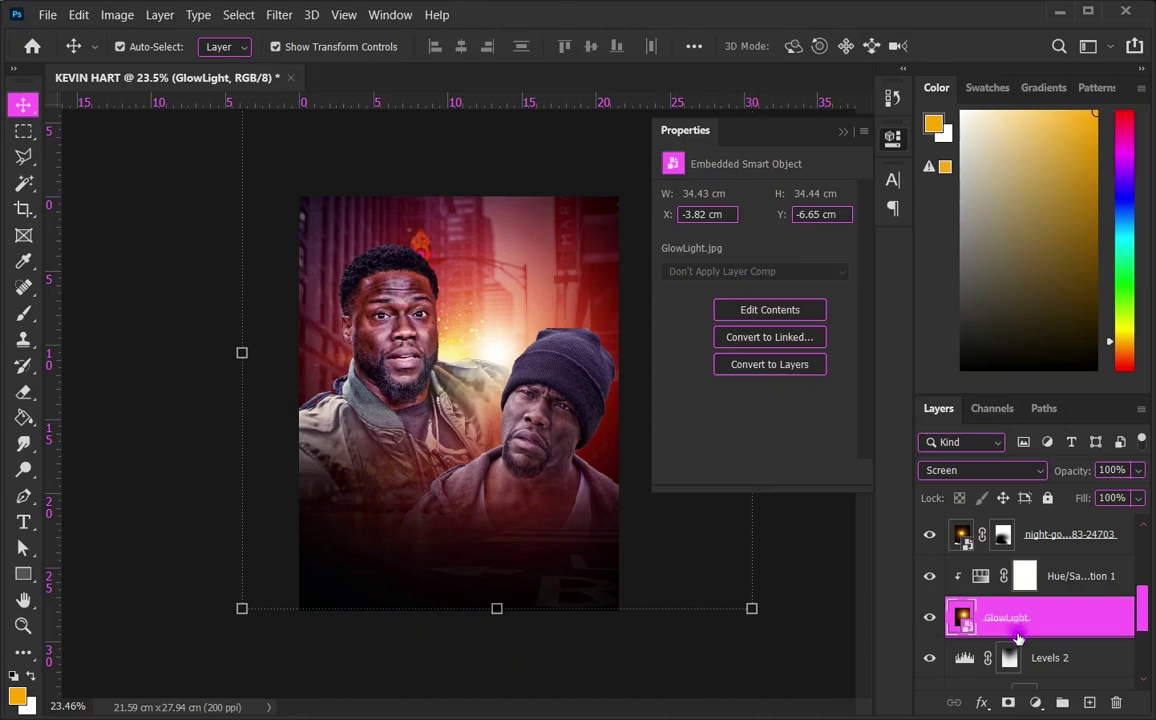
click(1008, 702)
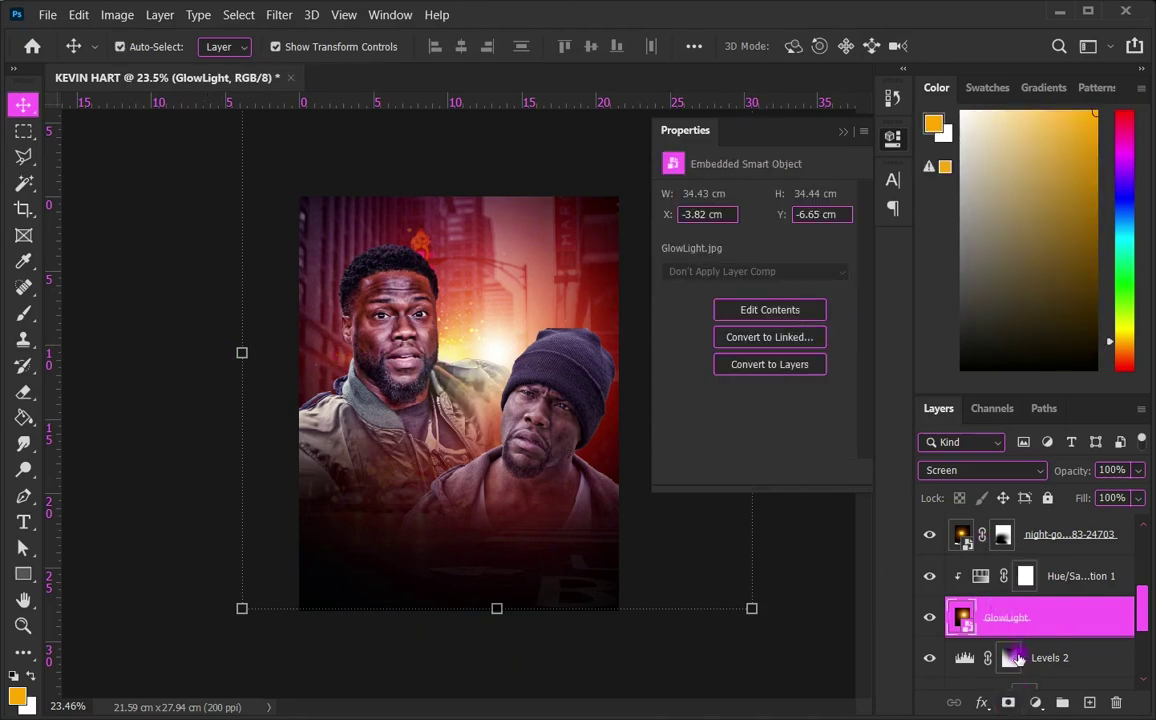
alt+click(1013, 706)
key(b)
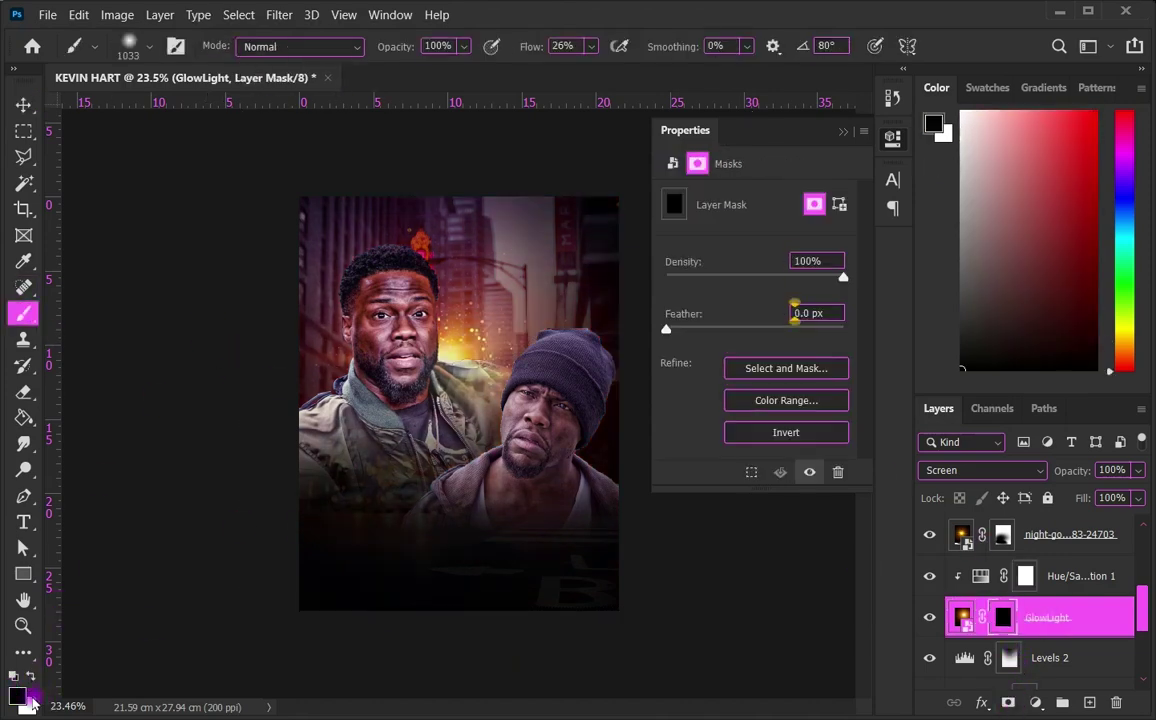
key(])
drag(470, 285, 390, 285)
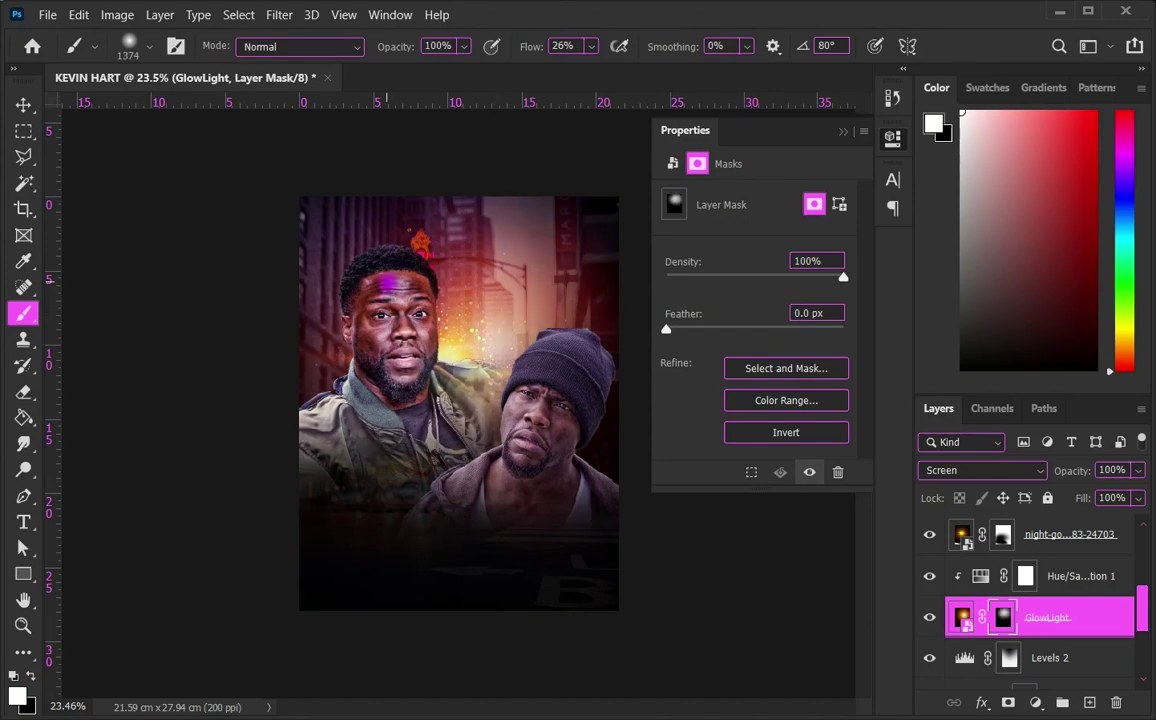
scroll(413, 272, up, 3)
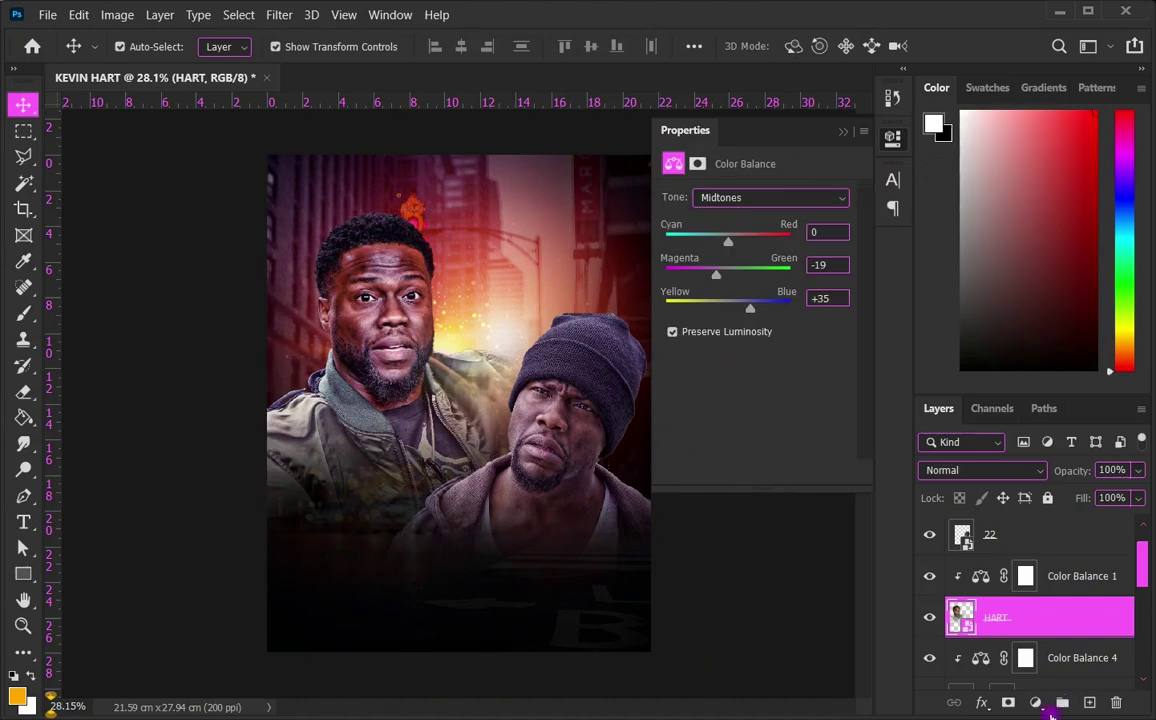
Step: Add an Exposure adjustment at +10.91 with its mask inverted to black
click(1035, 702)
click(1028, 464)
mouse_move(755, 241)
mouse_down()
mouse_move(834, 232)
mouse_move(822, 245)
mouse_up()
key(ctrl+i)
scroll(286, 300, up, 2)
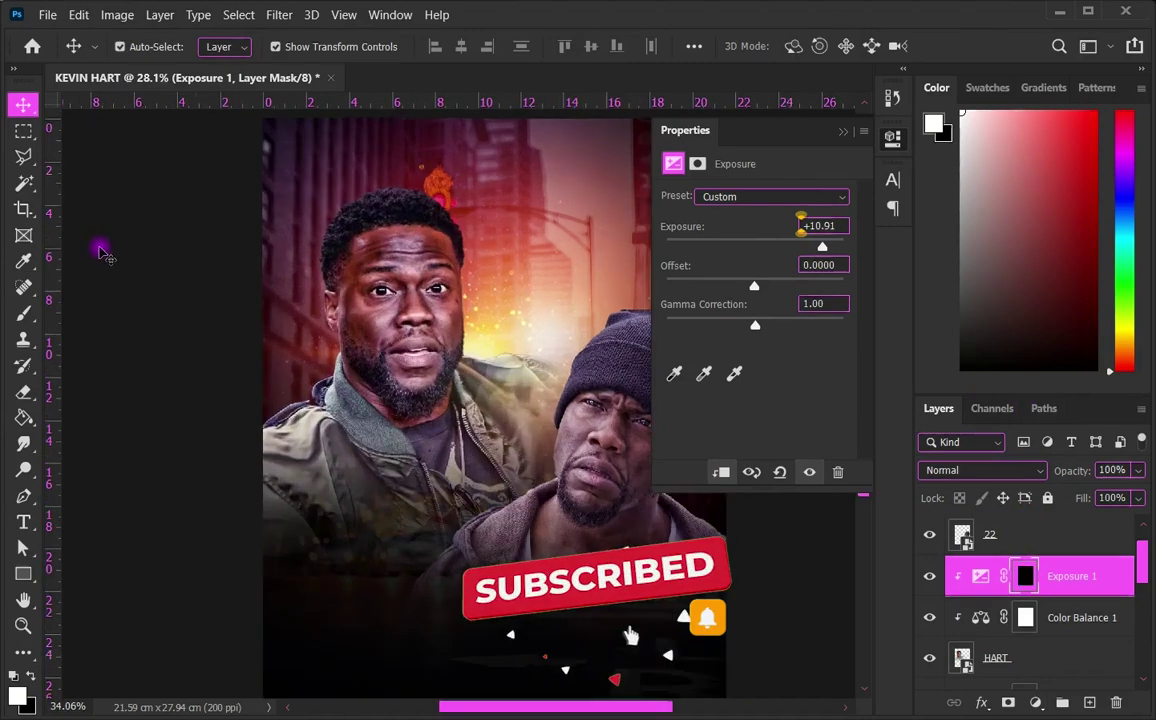
scroll(100, 260, up, 3)
Step: Paint white along the front man's hair edge, keeping Exposure 1 in Normal mode
key(b)
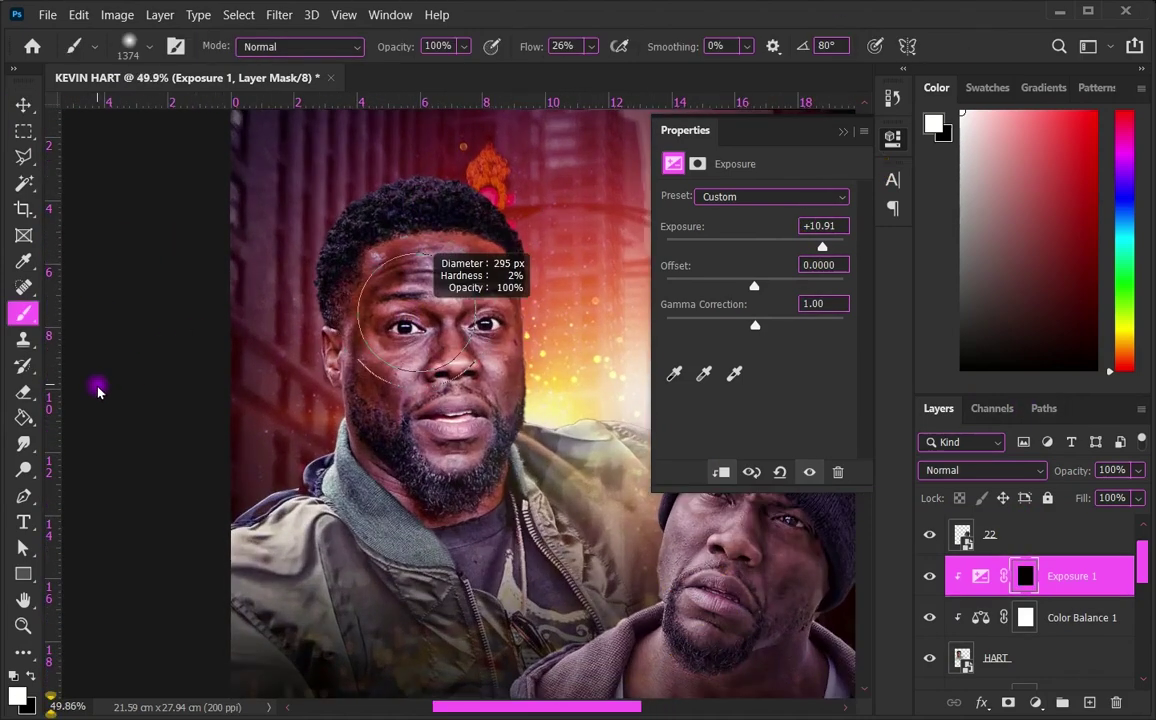
scroll(560, 210, up, 2)
scroll(560, 210, up, 2)
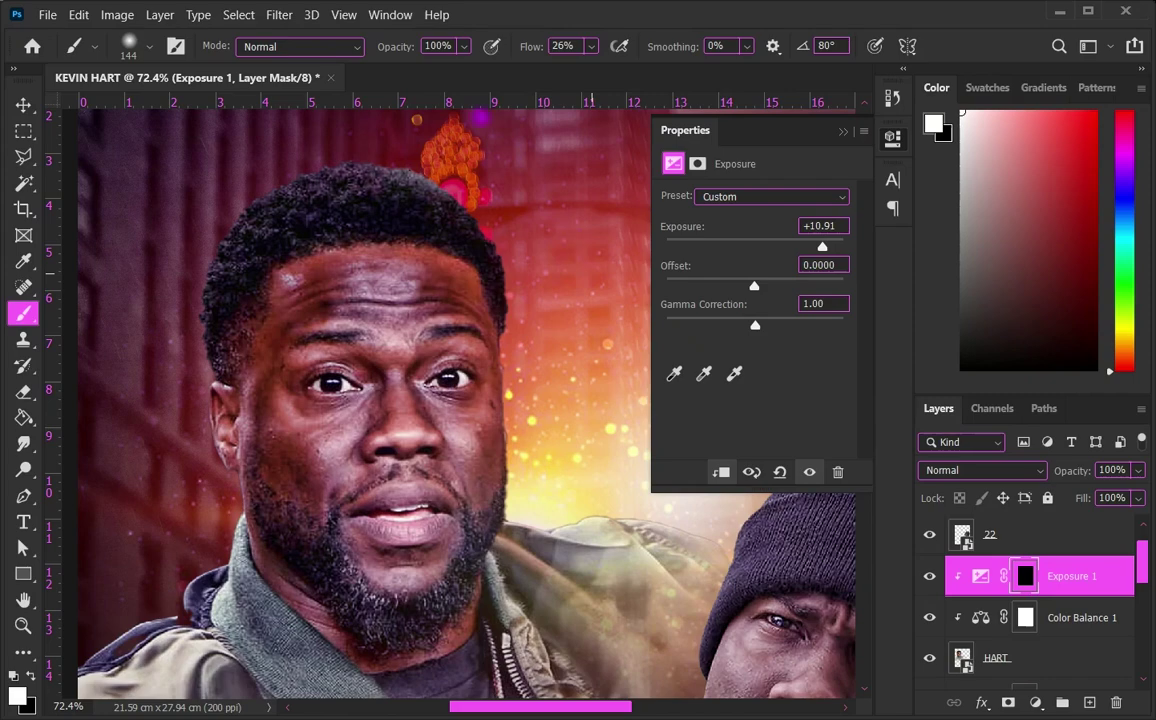
drag(549, 297, 506, 284)
scroll(515, 360, down, 3)
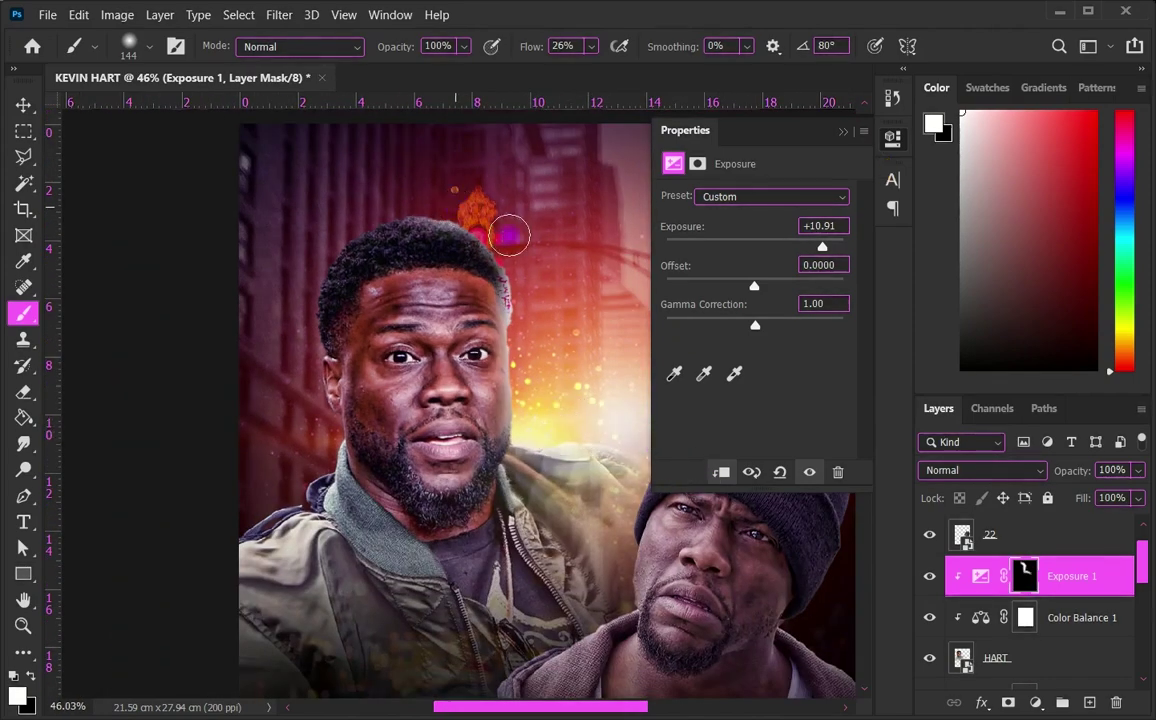
scroll(455, 206, down, 2)
scroll(455, 260, down, 1)
click(980, 470)
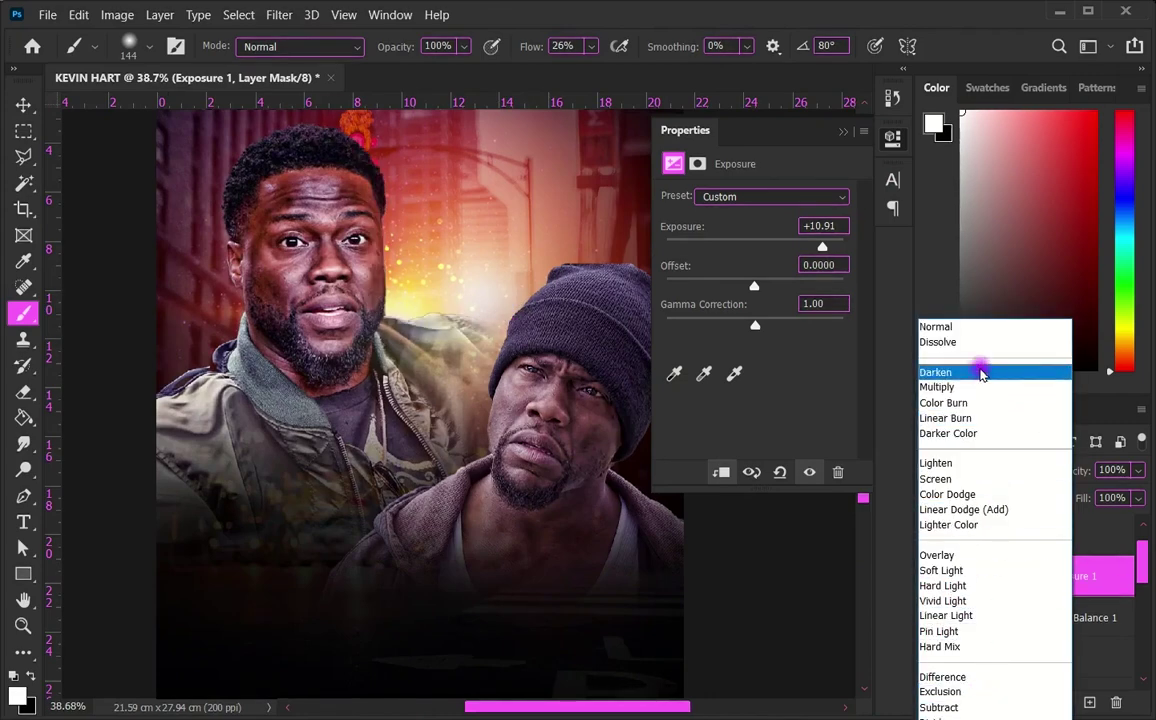
click(1119, 577)
right_click(1119, 577)
click(902, 32)
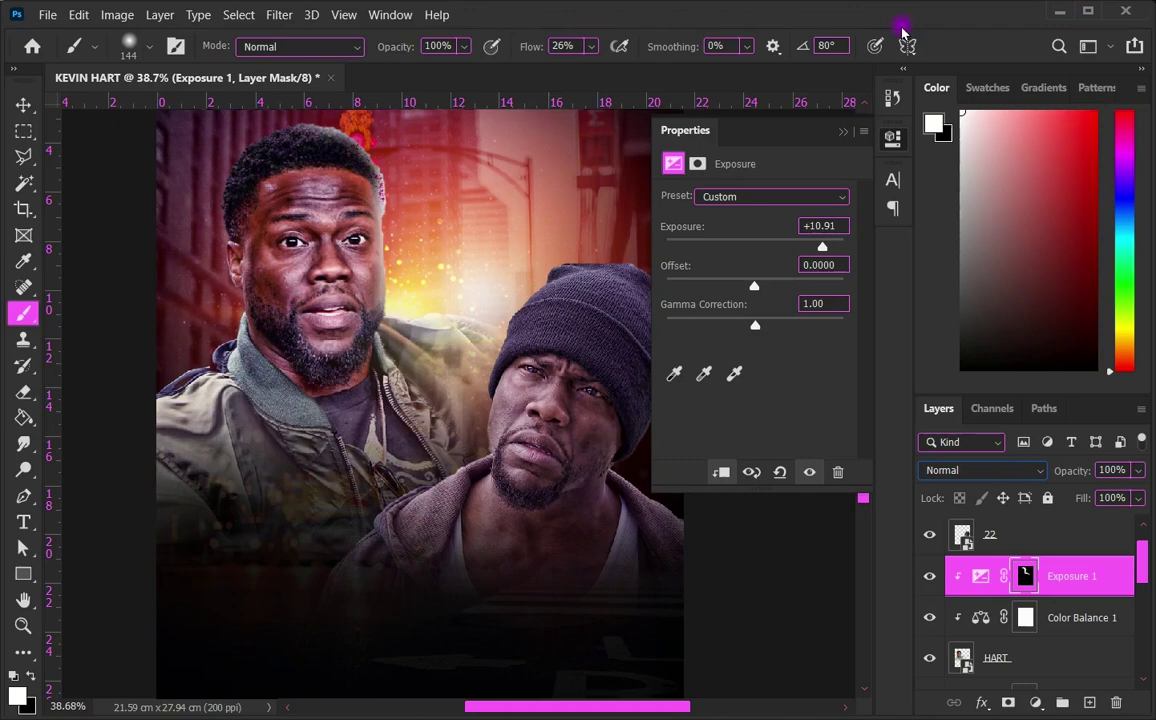
Step: Split Exposure 1's Underlying Layer black Blend If slider so it fades over dark areas
double_click(1105, 576)
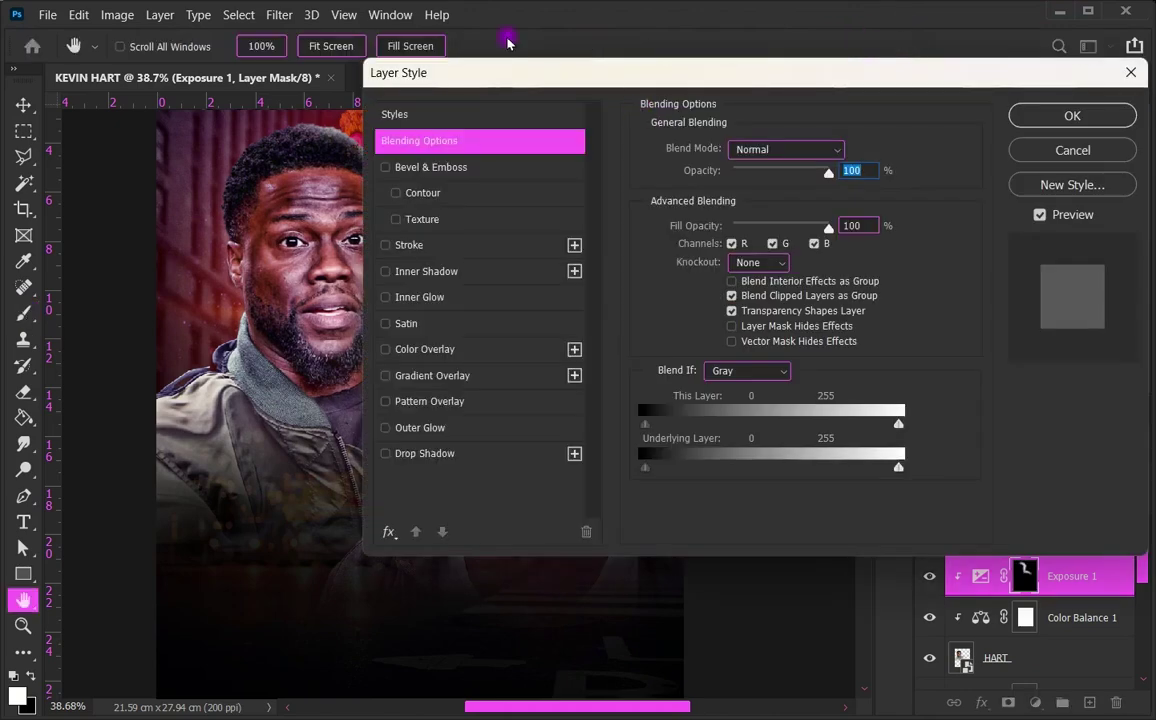
drag(510, 52, 600, 72)
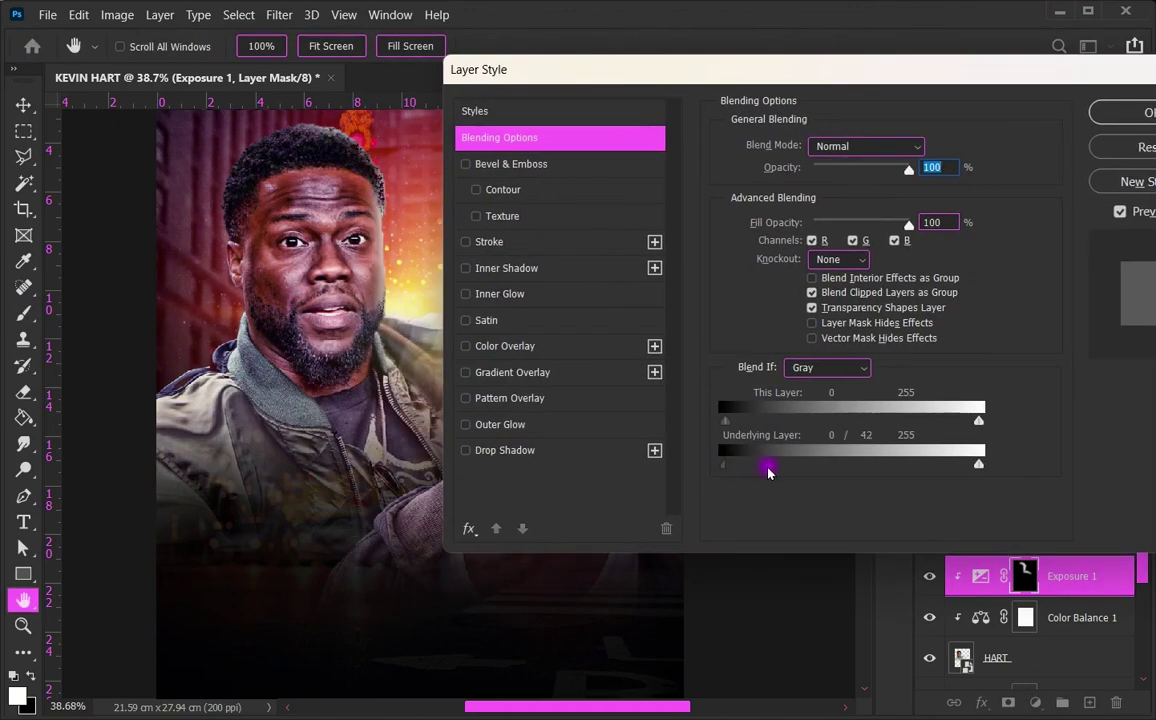
click(1101, 114)
Step: Add a Solid Color fill layer in yellow-orange #fec500
click(1036, 703)
click(1015, 346)
drag(808, 400, 808, 414)
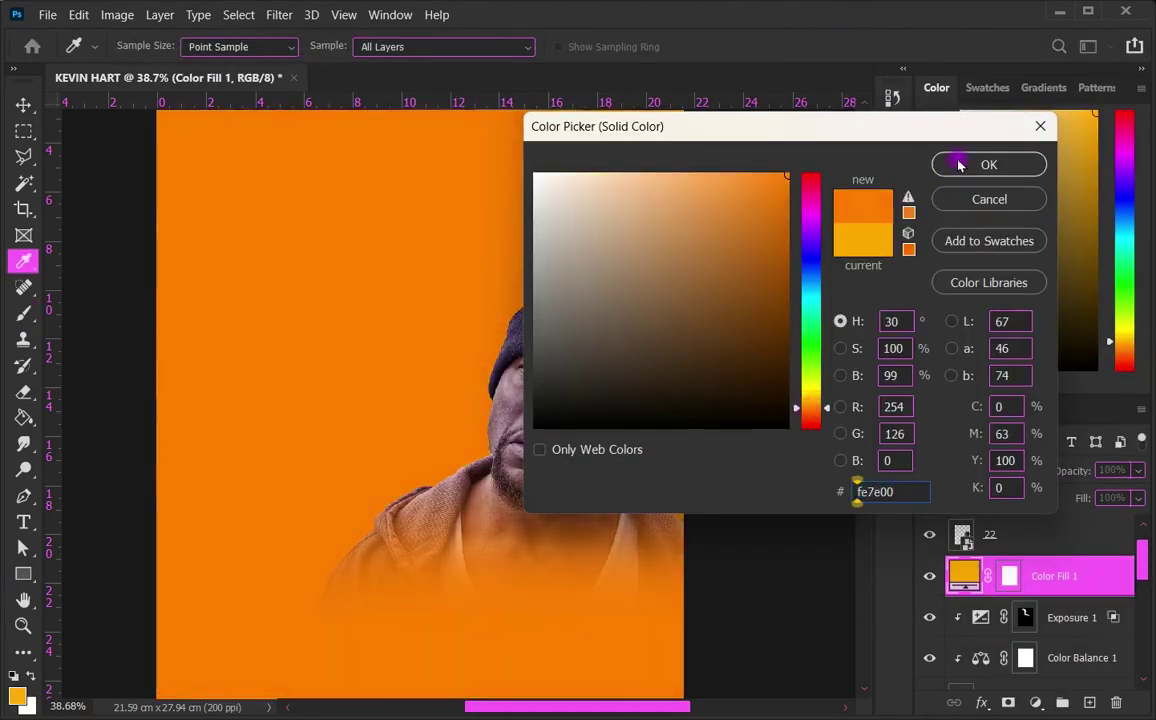
Step: Set Color Fill 1 to Linear Dodge (Add) with underlying Blend If at 0/18
click(988, 165)
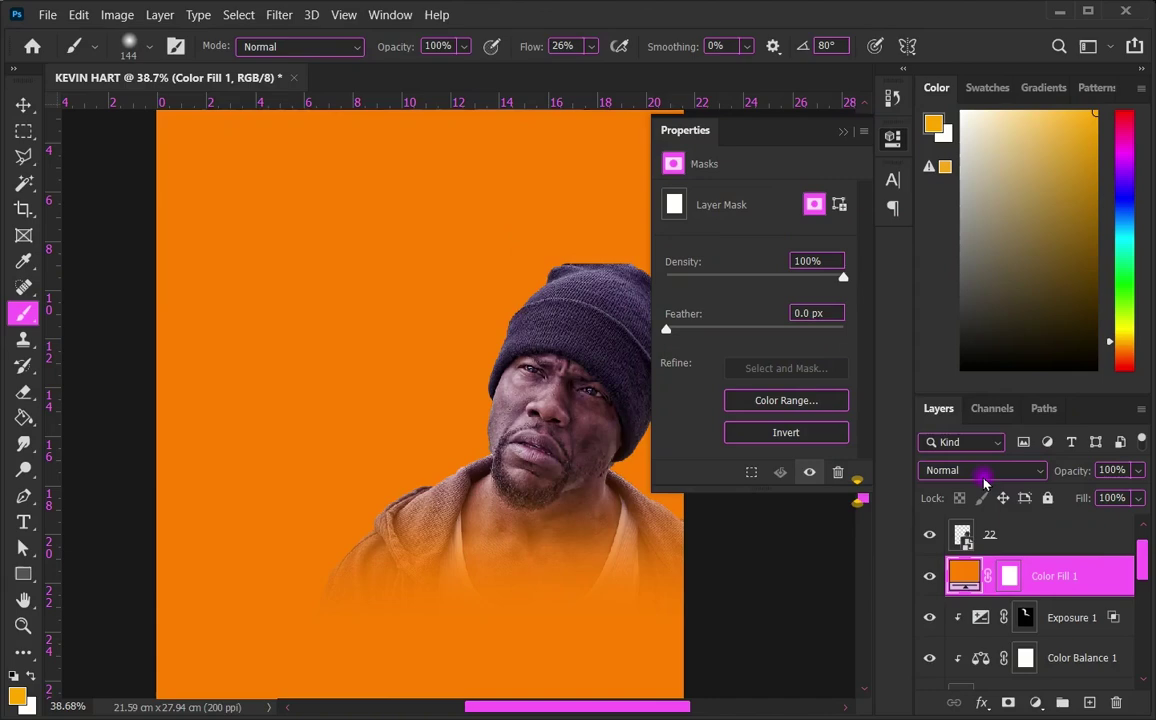
click(980, 470)
click(975, 506)
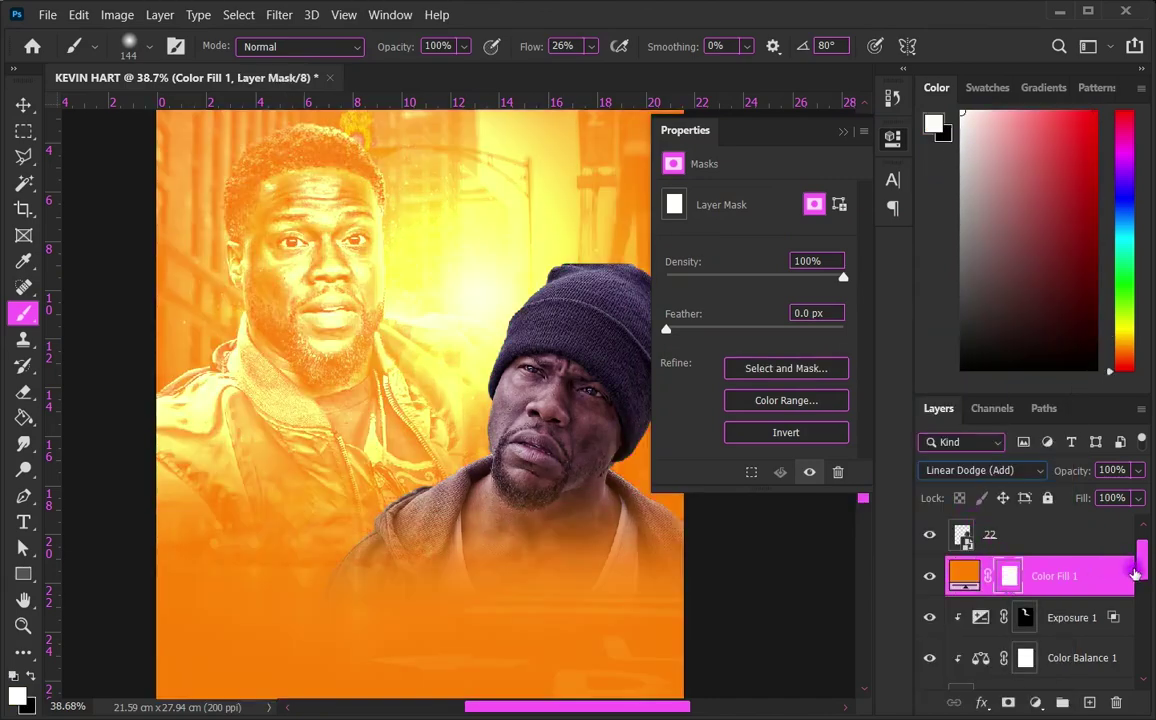
click(1105, 580)
right_click(1109, 583)
click(950, 15)
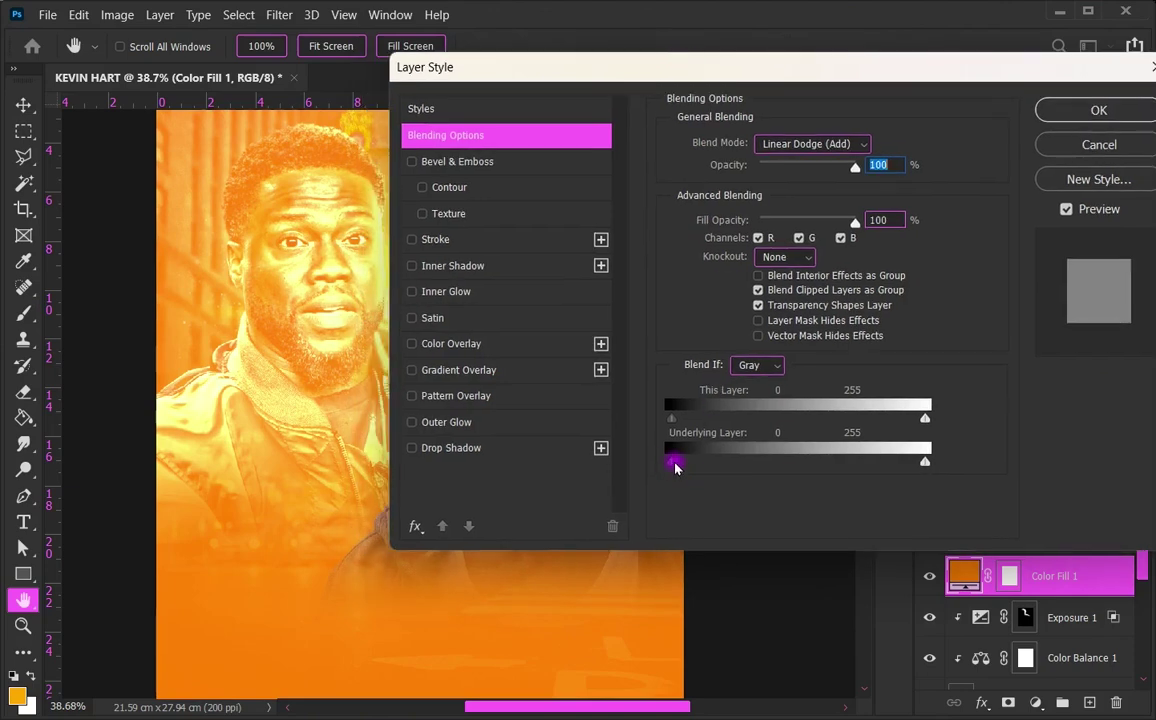
drag(675, 467, 690, 468)
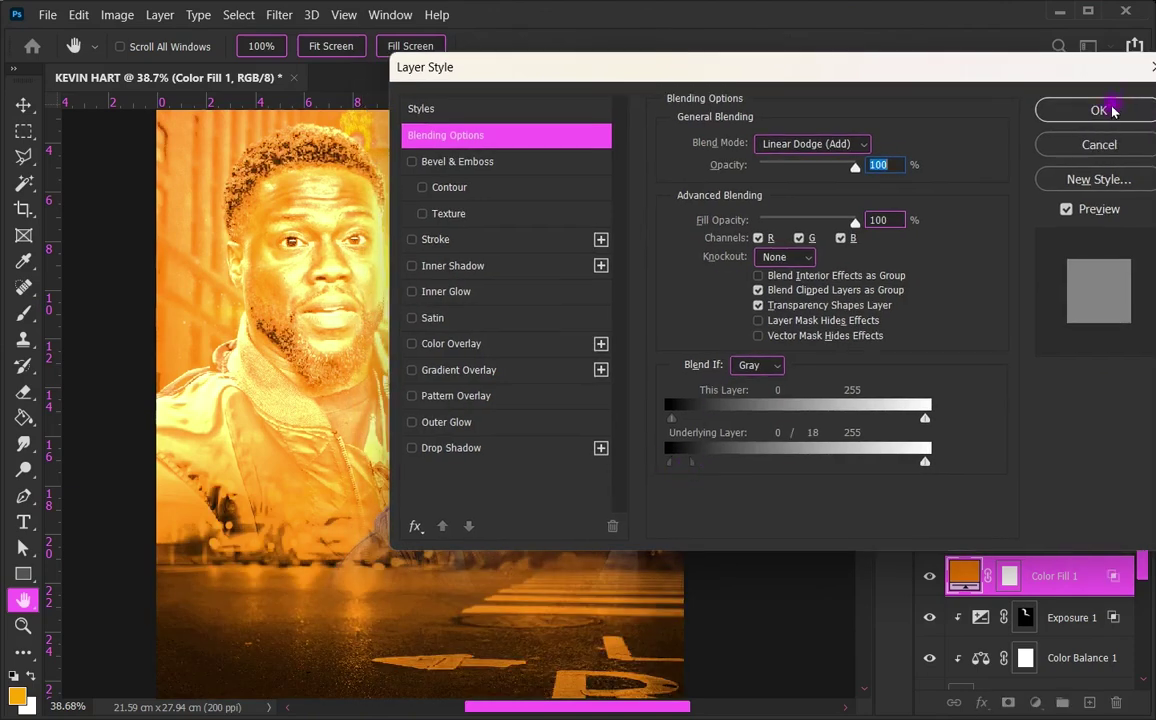
click(1113, 110)
Step: Duplicate Color Fill 1, hide the copy, and invert the original's mask to black
right_click(1080, 581)
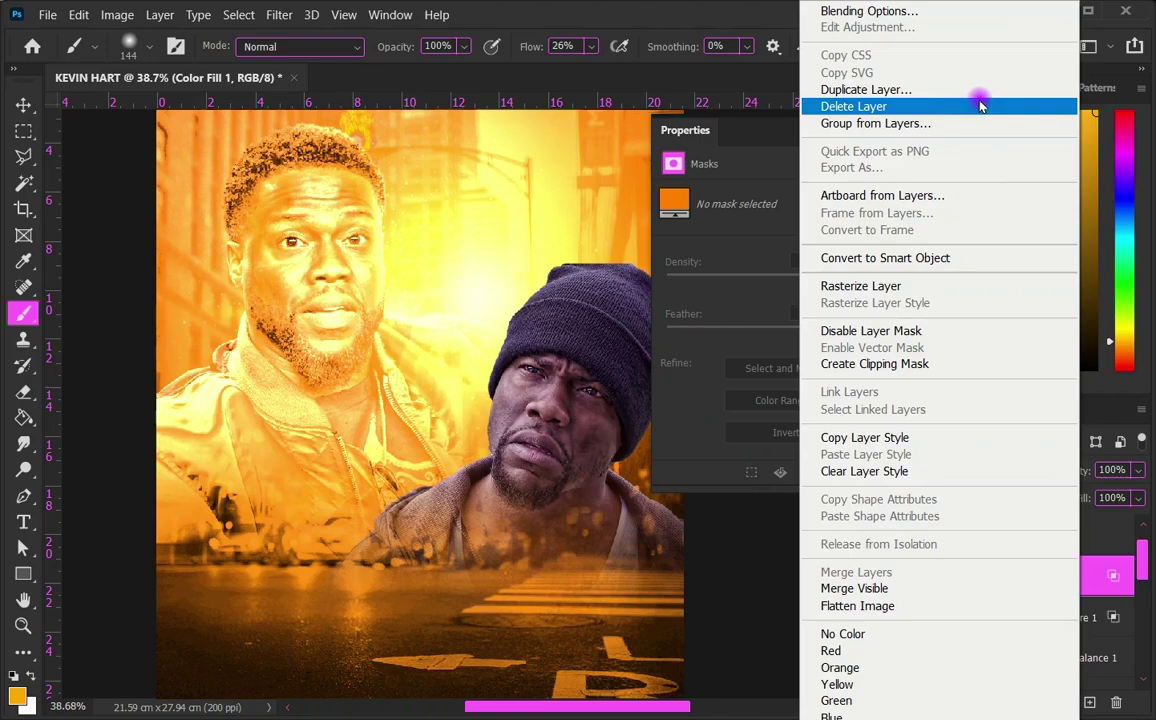
click(960, 88)
key(Return)
click(933, 585)
click(1050, 617)
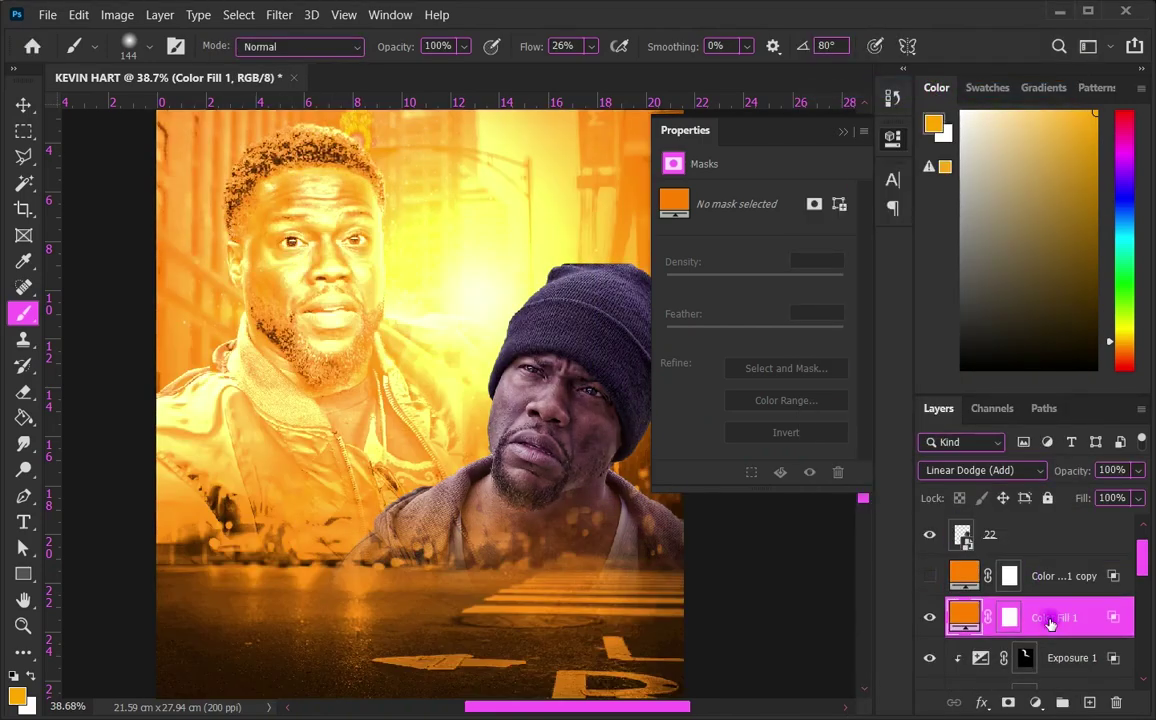
scroll(1050, 620, down, 2)
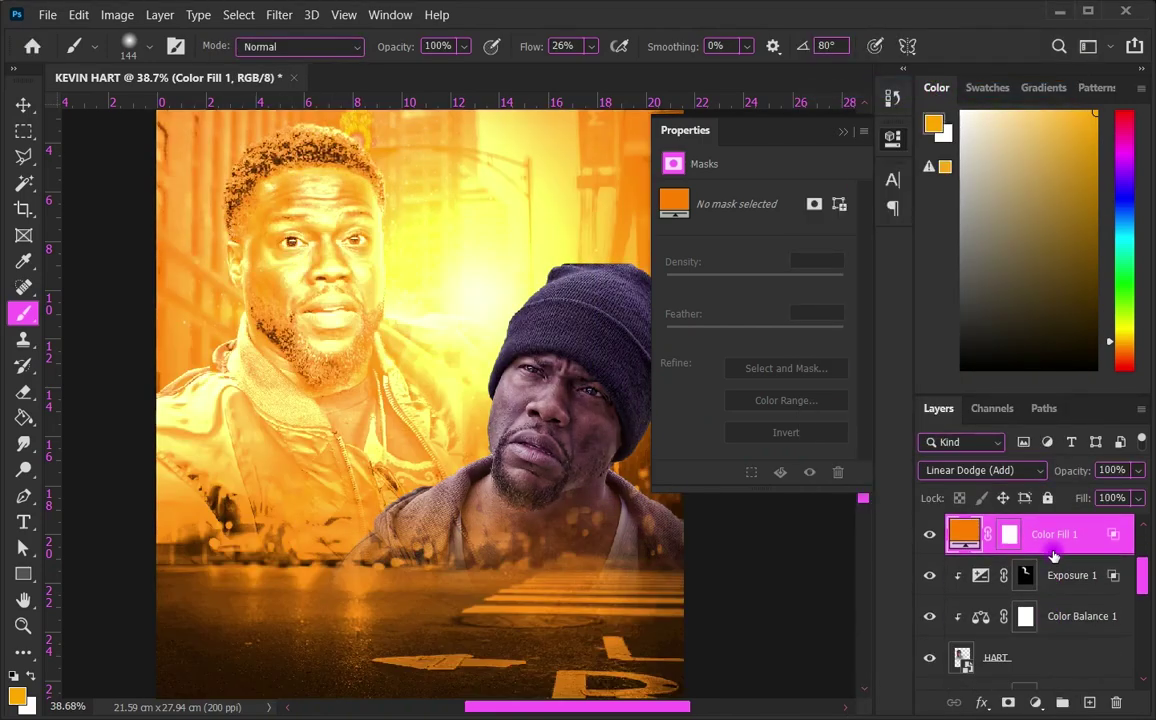
click(1007, 533)
key(ctrl+i)
Step: Reset default colours, keep Linear Dodge (Add) on the fill, and show Exposure 1 again
key(d)
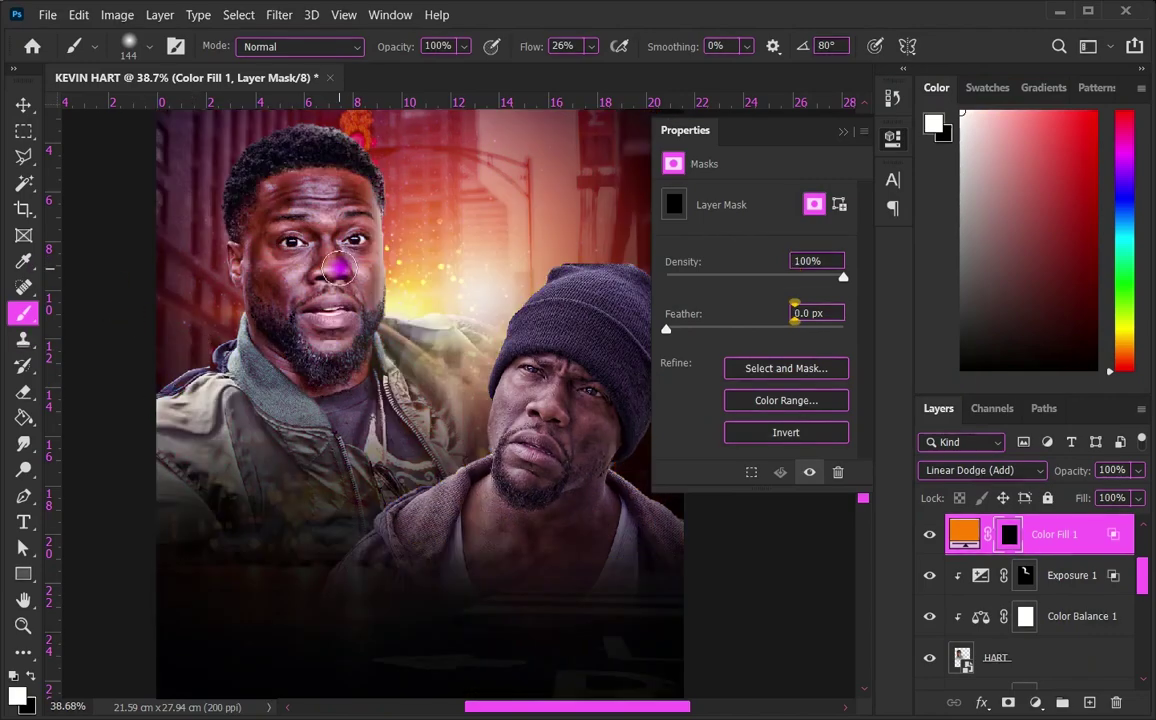
scroll(360, 133, up, 1)
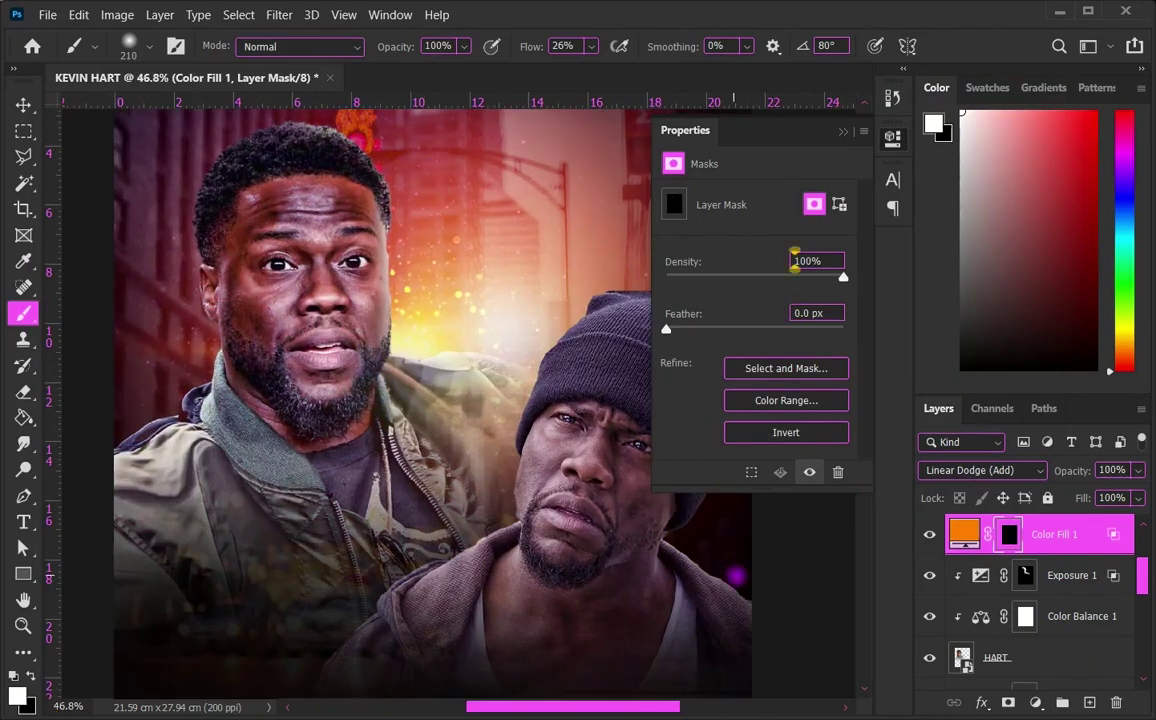
scroll(442, 229, down, 1)
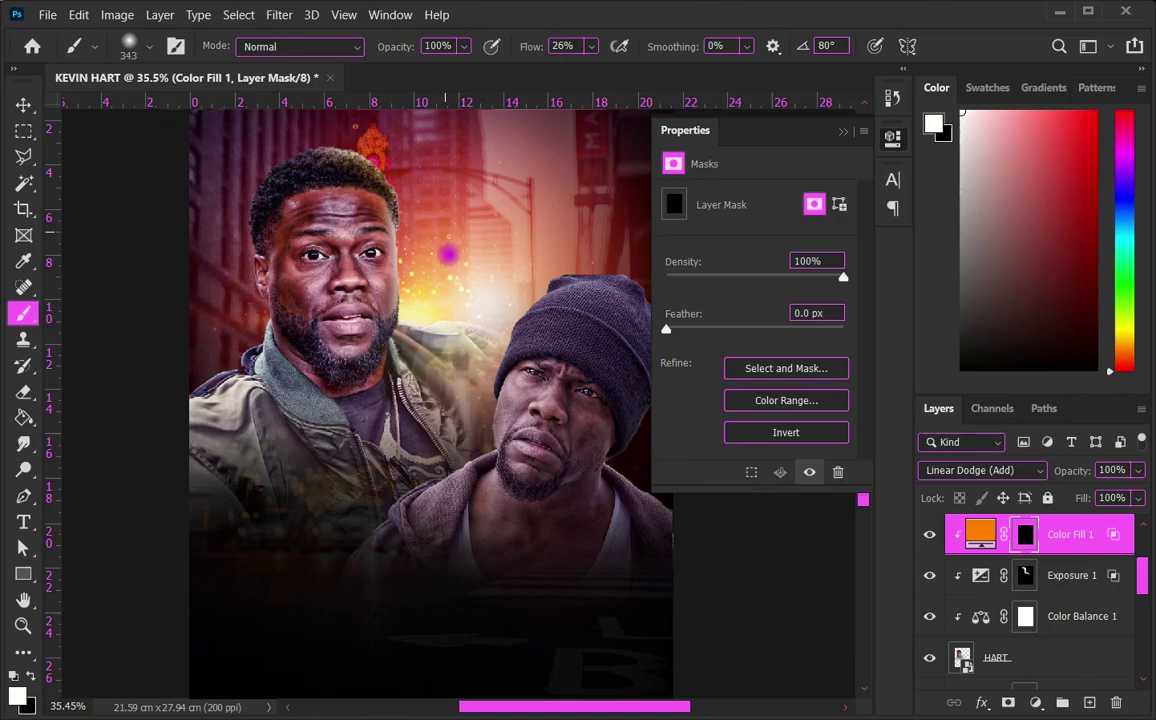
alt+right_click(451, 312)
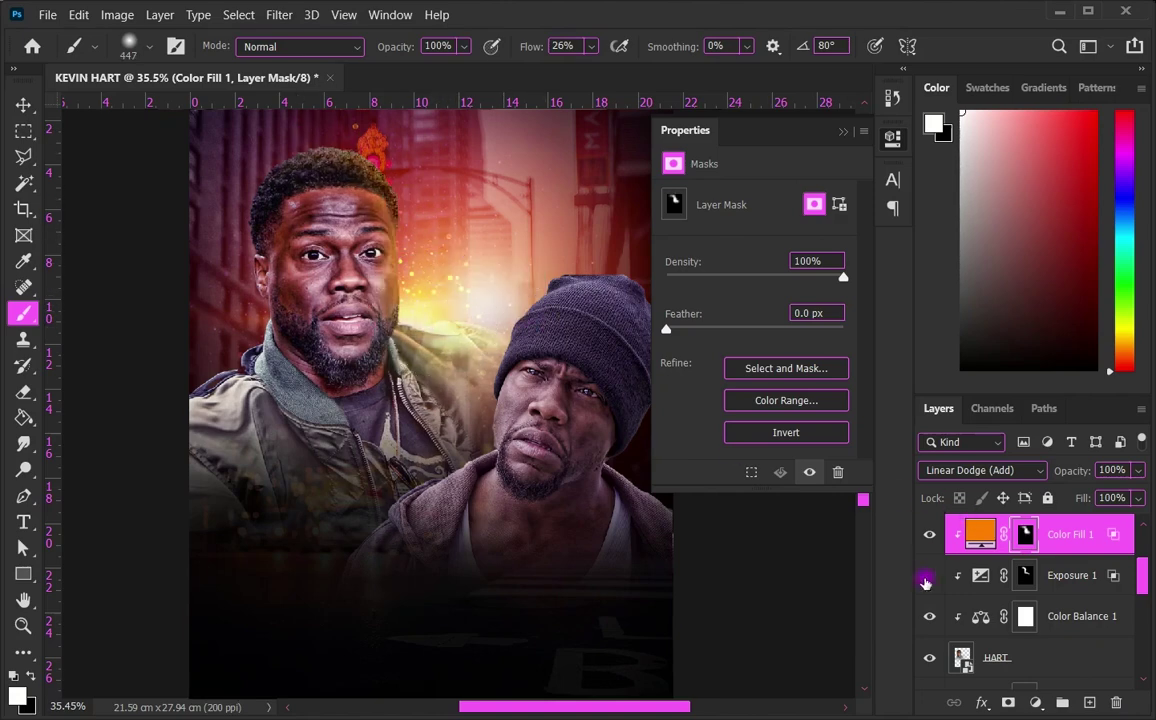
click(982, 470)
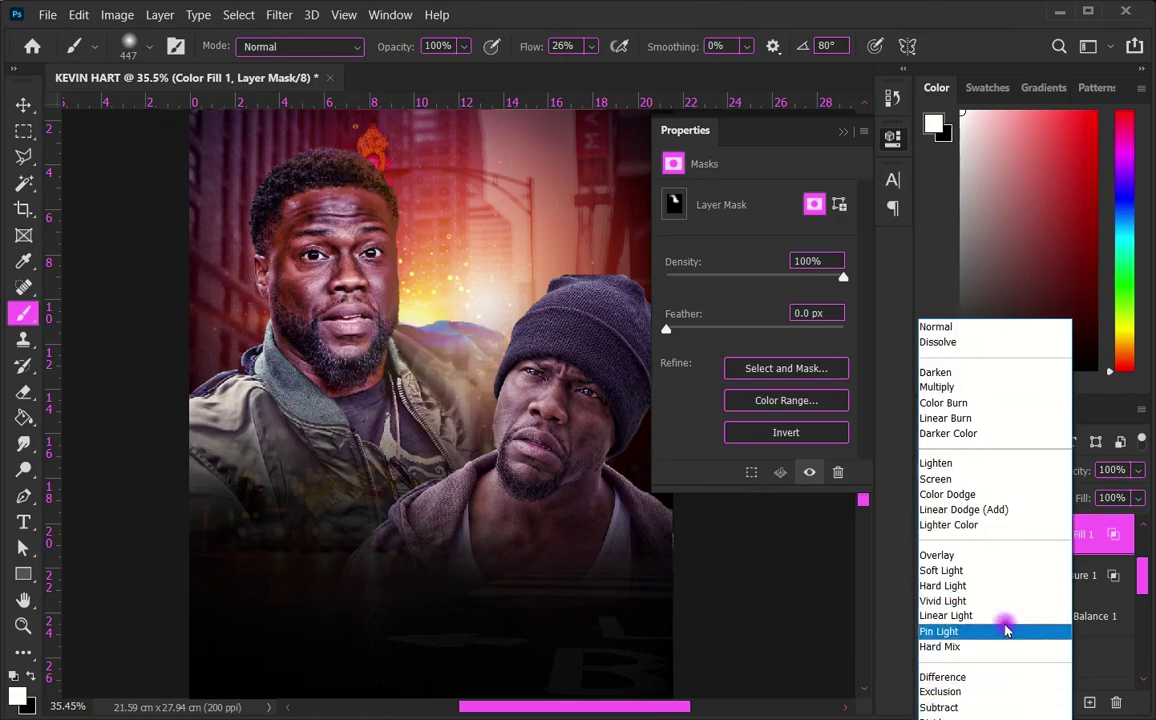
click(981, 510)
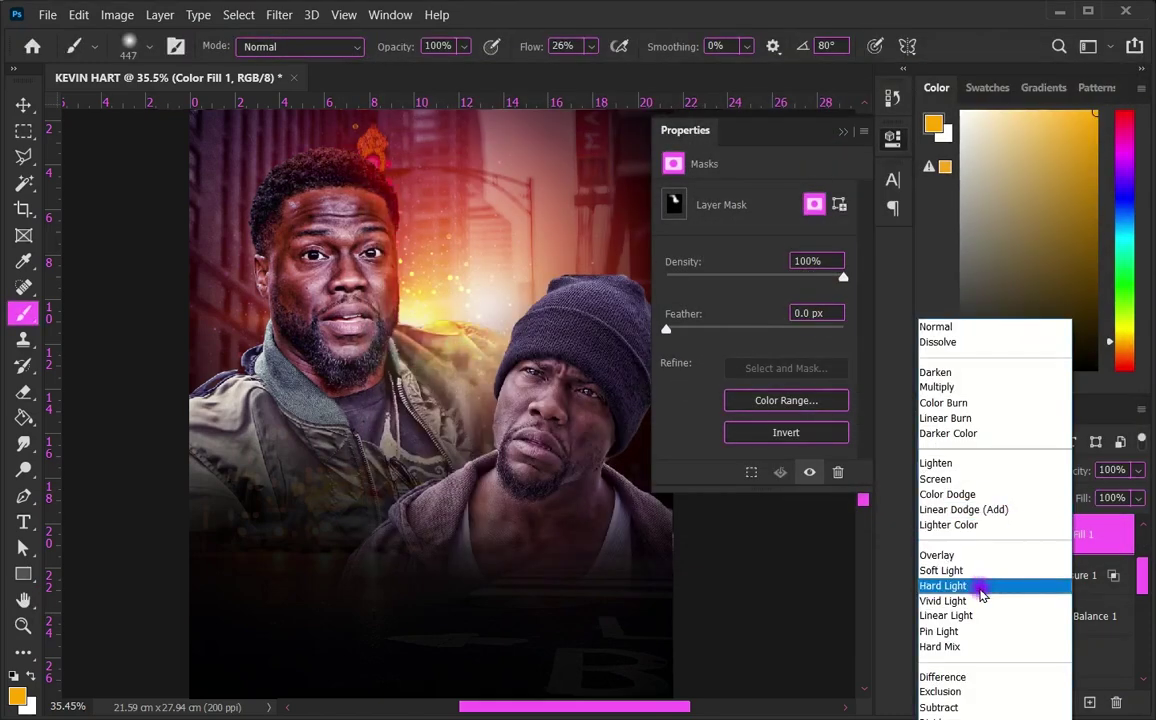
click(929, 577)
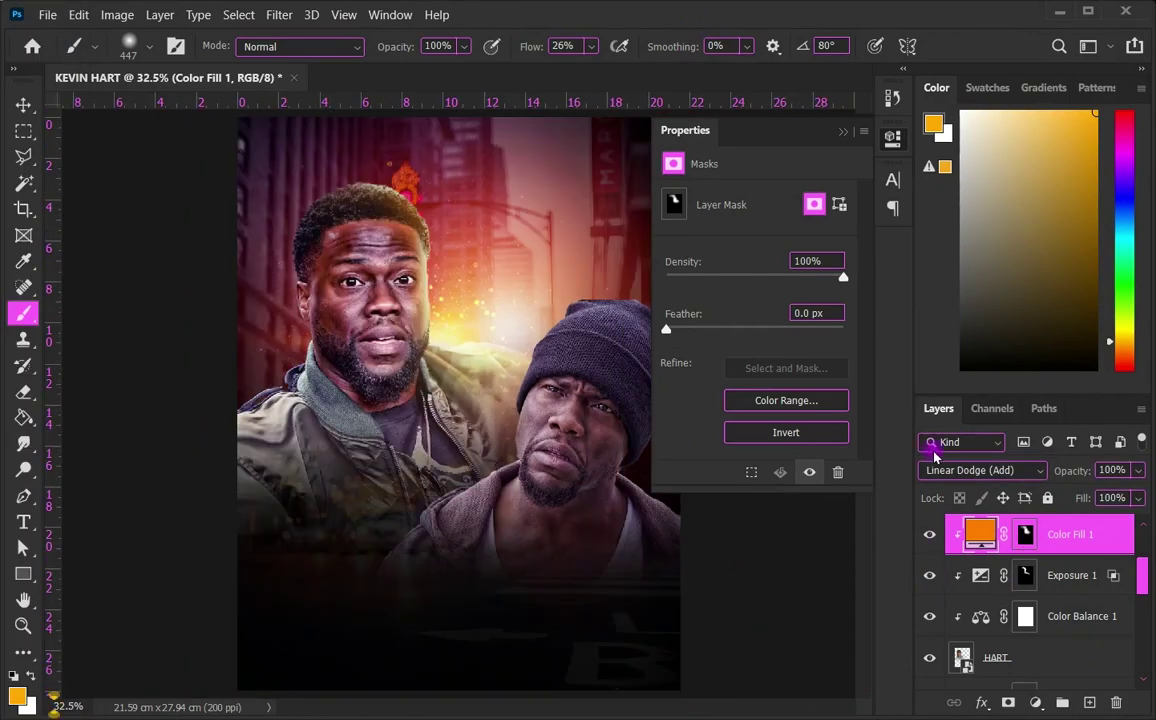
Step: Paint the orange glow back in behind the front man's head on Color Fill 1's mask
click(1024, 535)
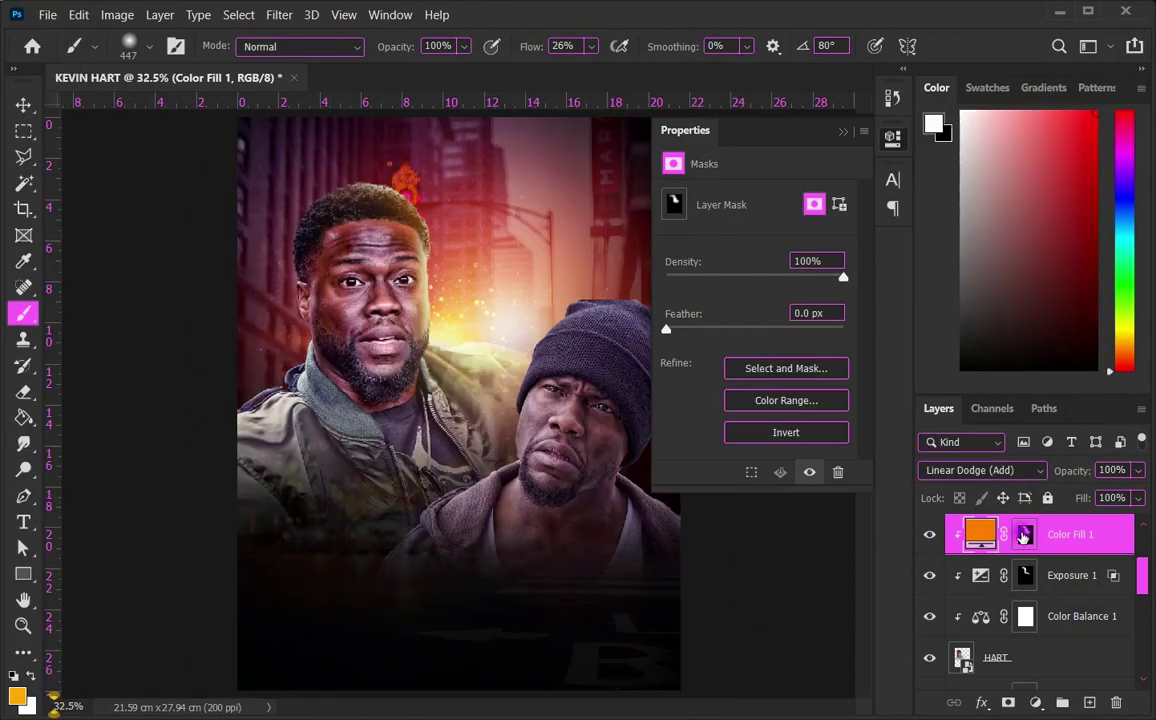
drag(456, 379, 508, 390)
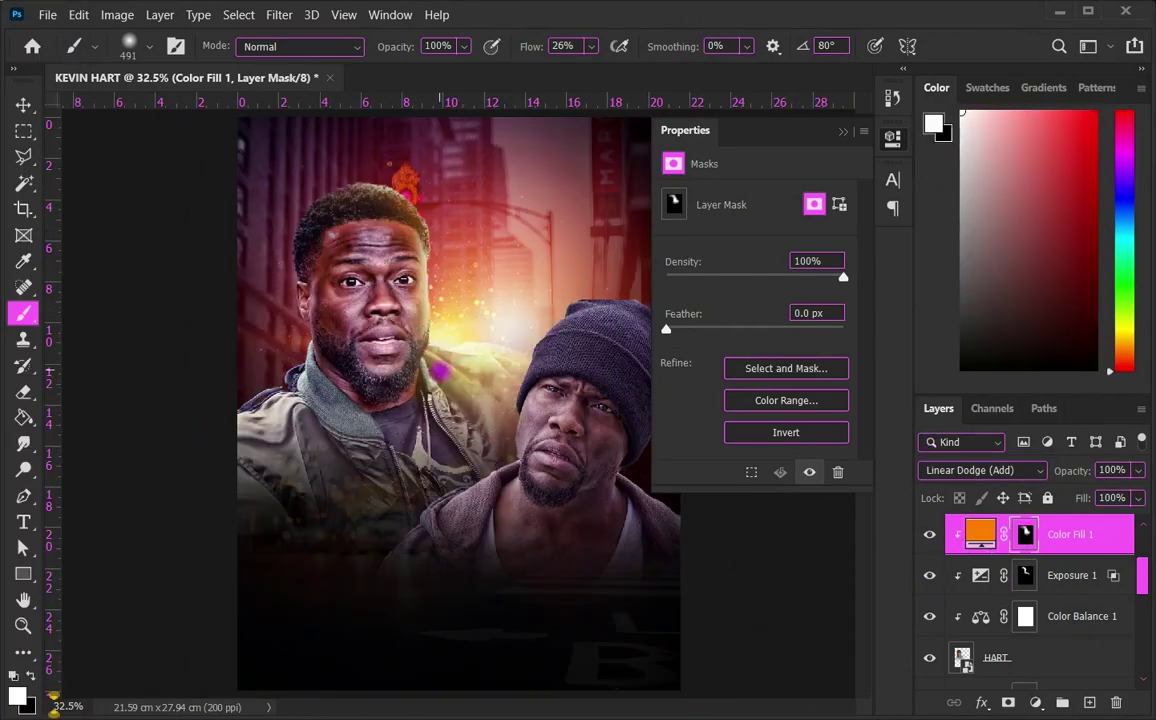
click(1022, 575)
scroll(420, 300, up, 2)
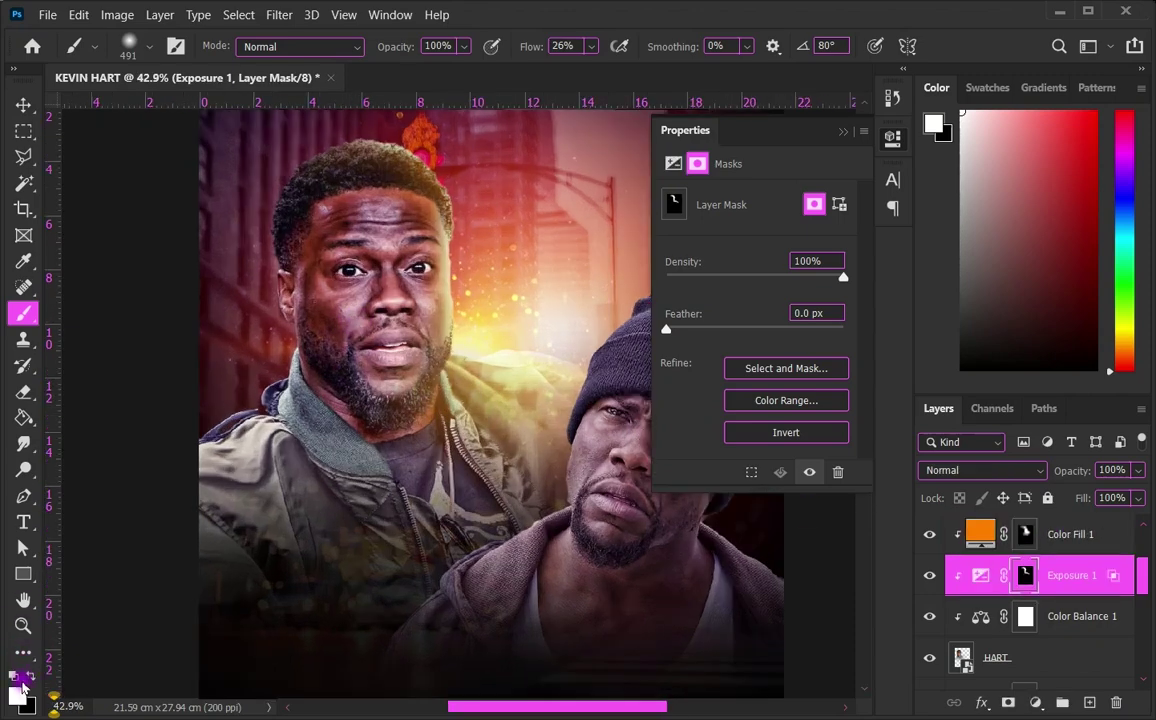
drag(470, 318, 413, 315)
scroll(400, 260, up, 3)
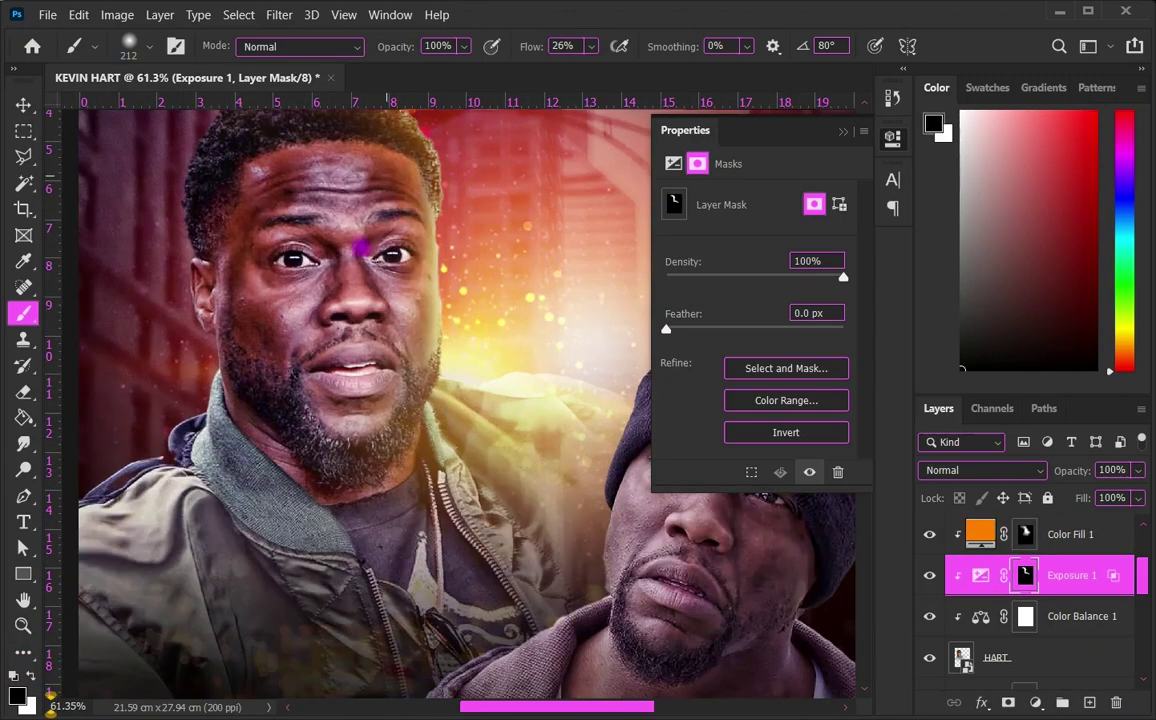
scroll(360, 245, down, 3)
Step: Soften the orange glow across the front man's face on the fill mask
key(alt+bracketright)
scroll(440, 200, up, 1)
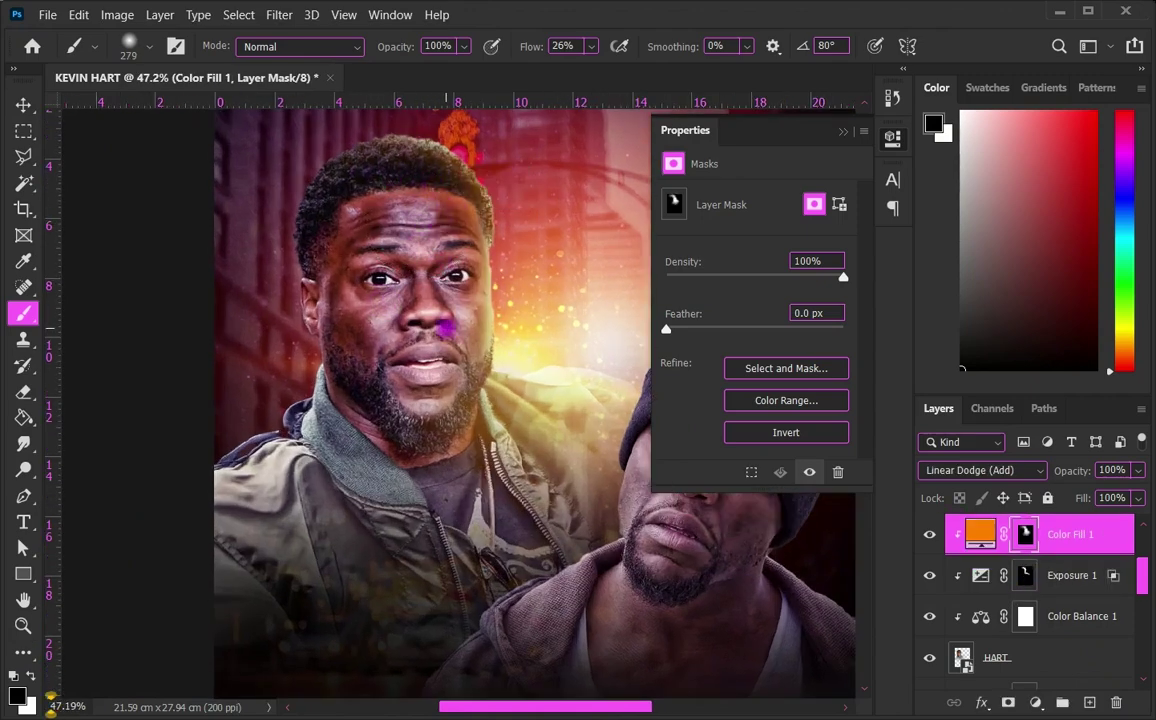
drag(418, 380, 597, 462)
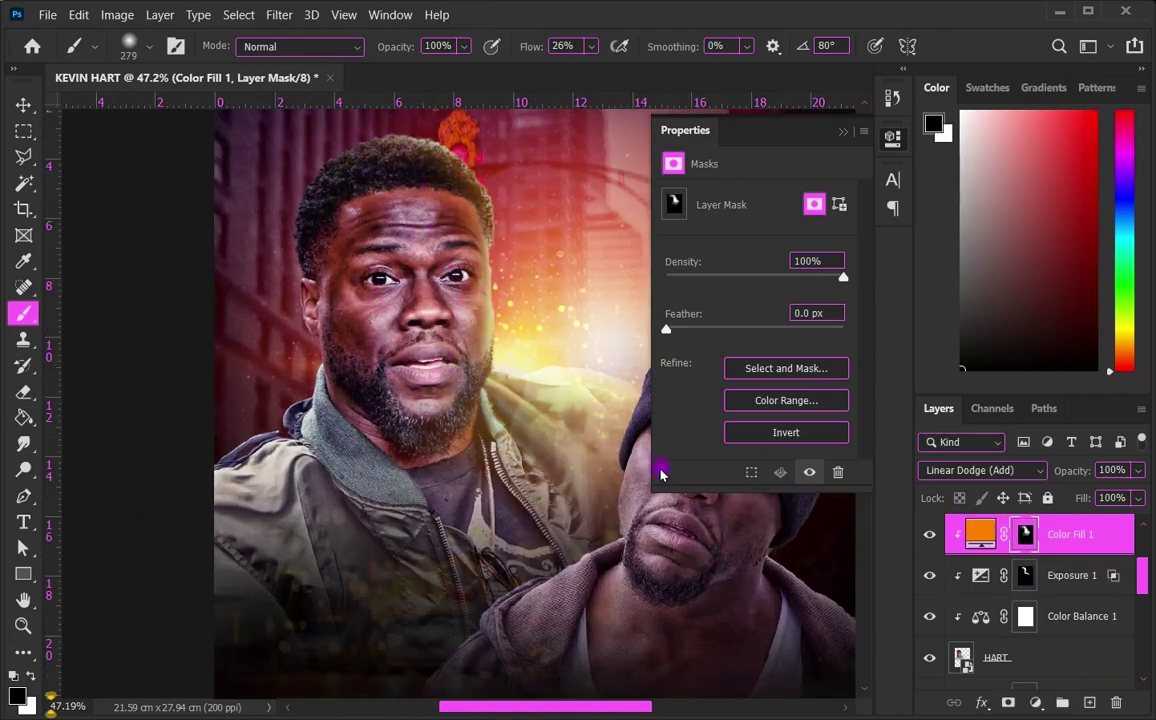
scroll(545, 370, up, 1)
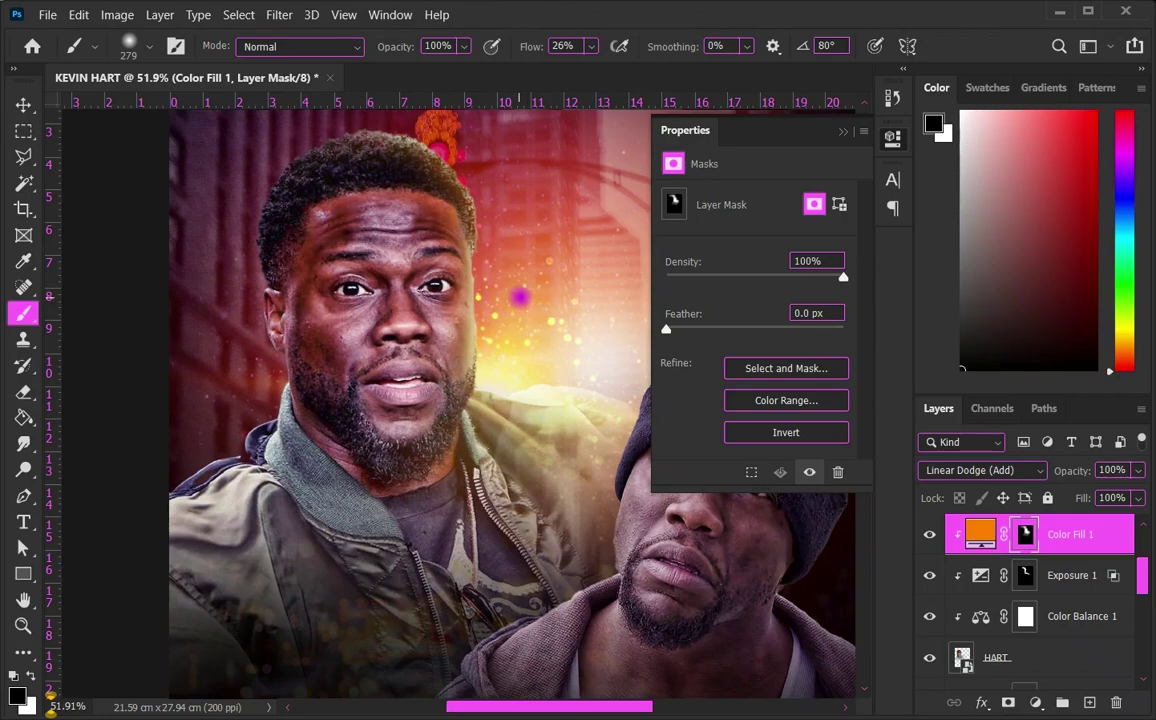
scroll(495, 310, down, 2)
scroll(537, 315, down, 1)
scroll(537, 315, up, 1)
double_click(979, 534)
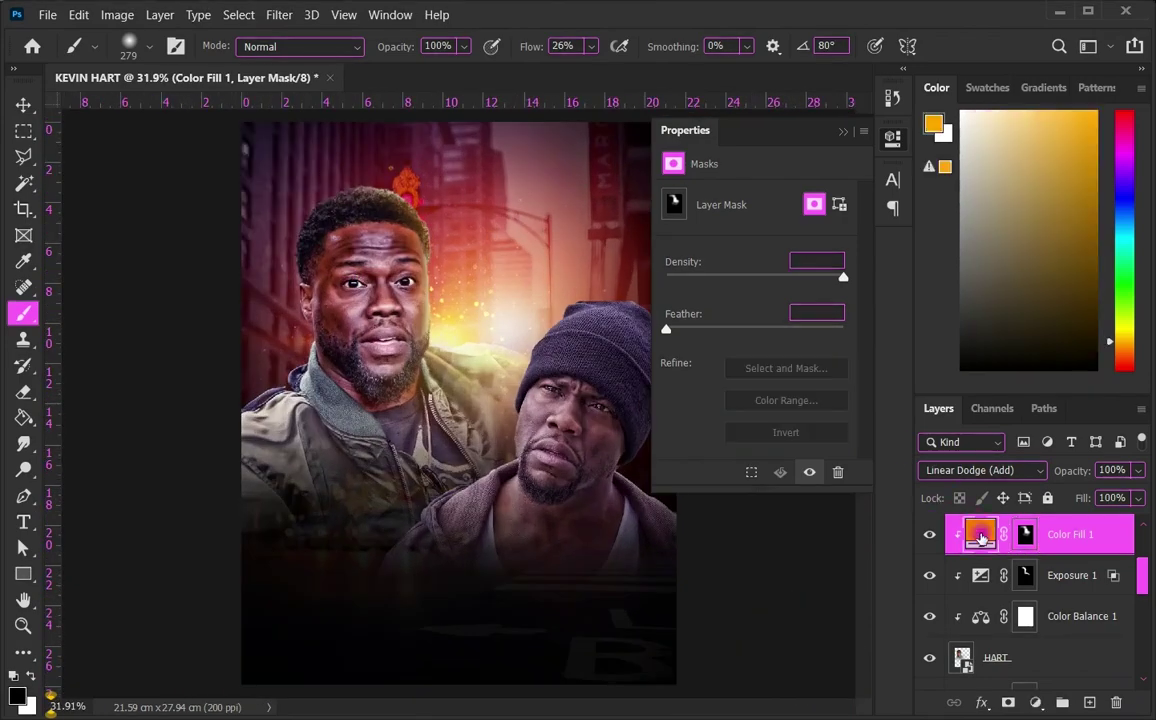
Step: Shift Color Fill 1 to a redder orange in the Color Picker
drag(810, 195, 815, 177)
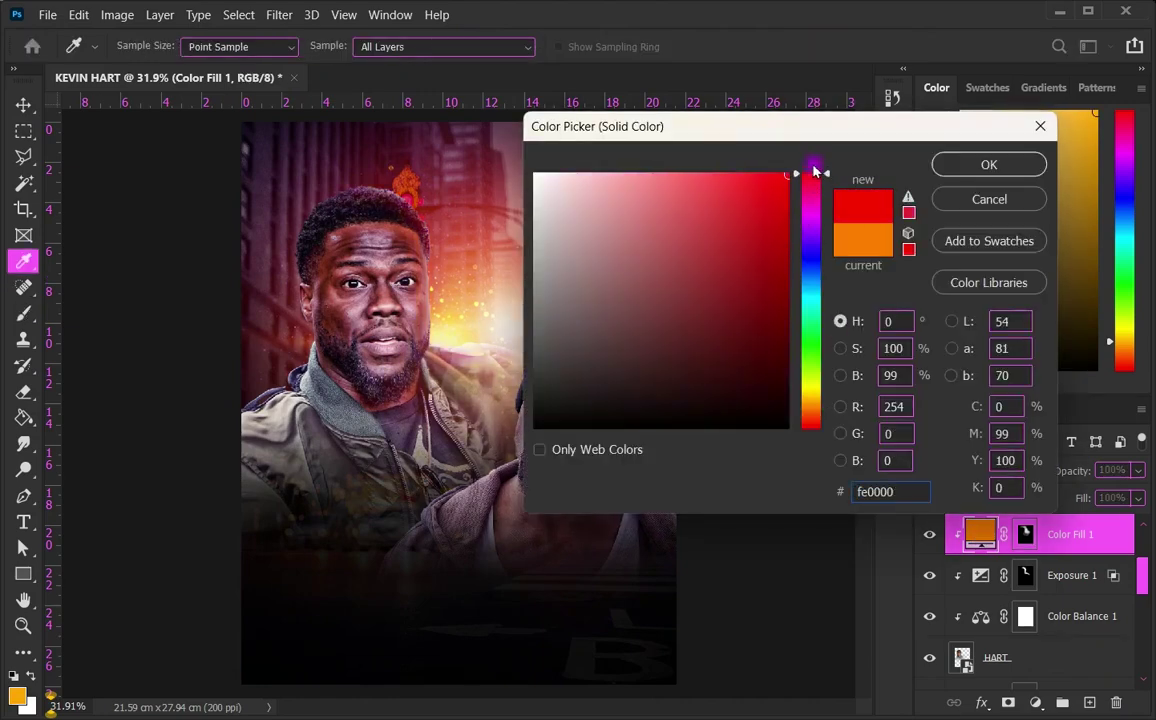
drag(816, 403, 826, 410)
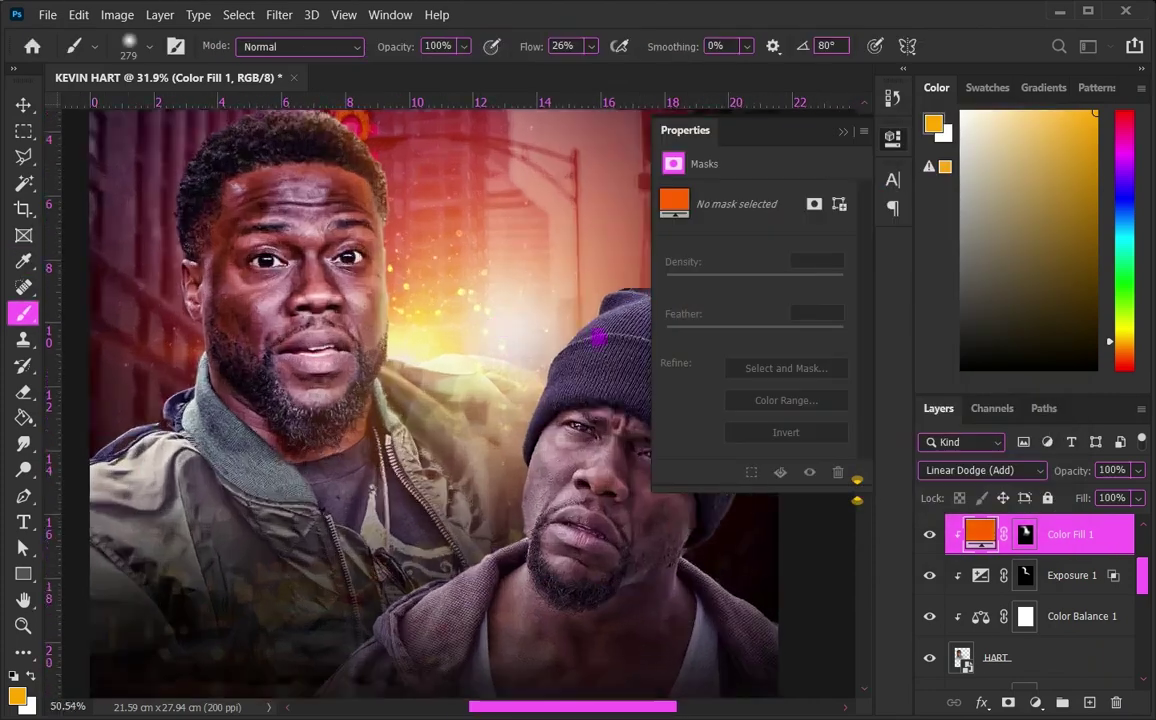
click(1064, 577)
click(982, 470)
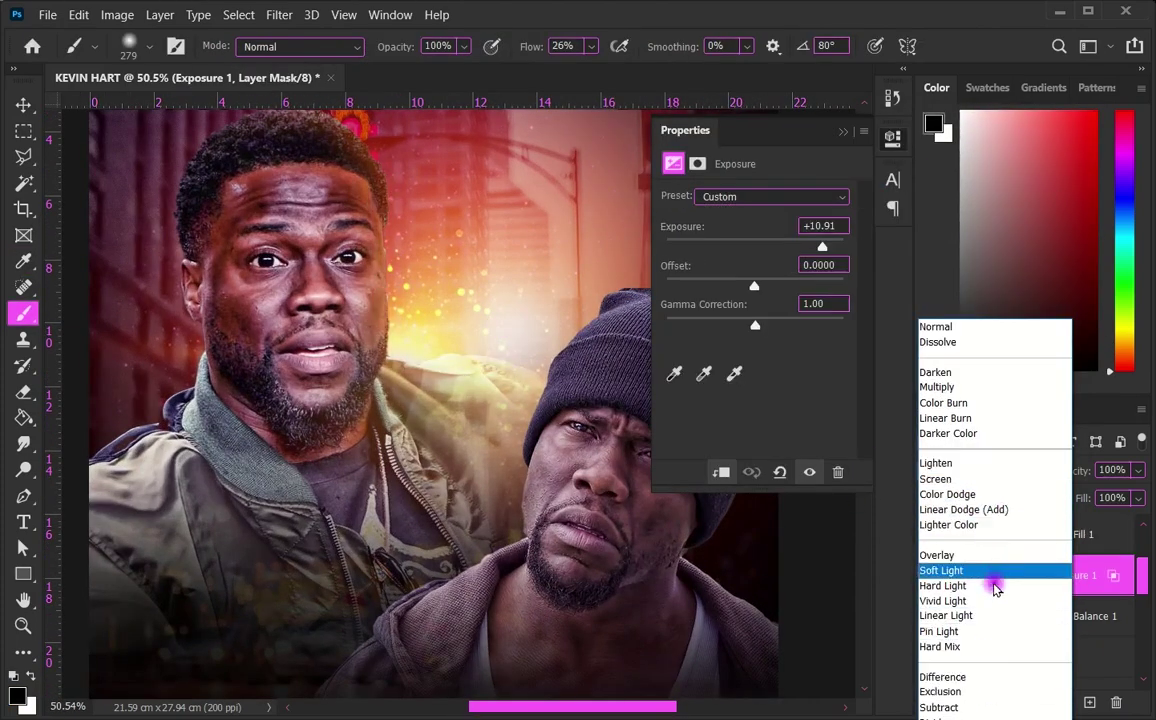
click(1121, 577)
click(22, 104)
key(ctrl+0)
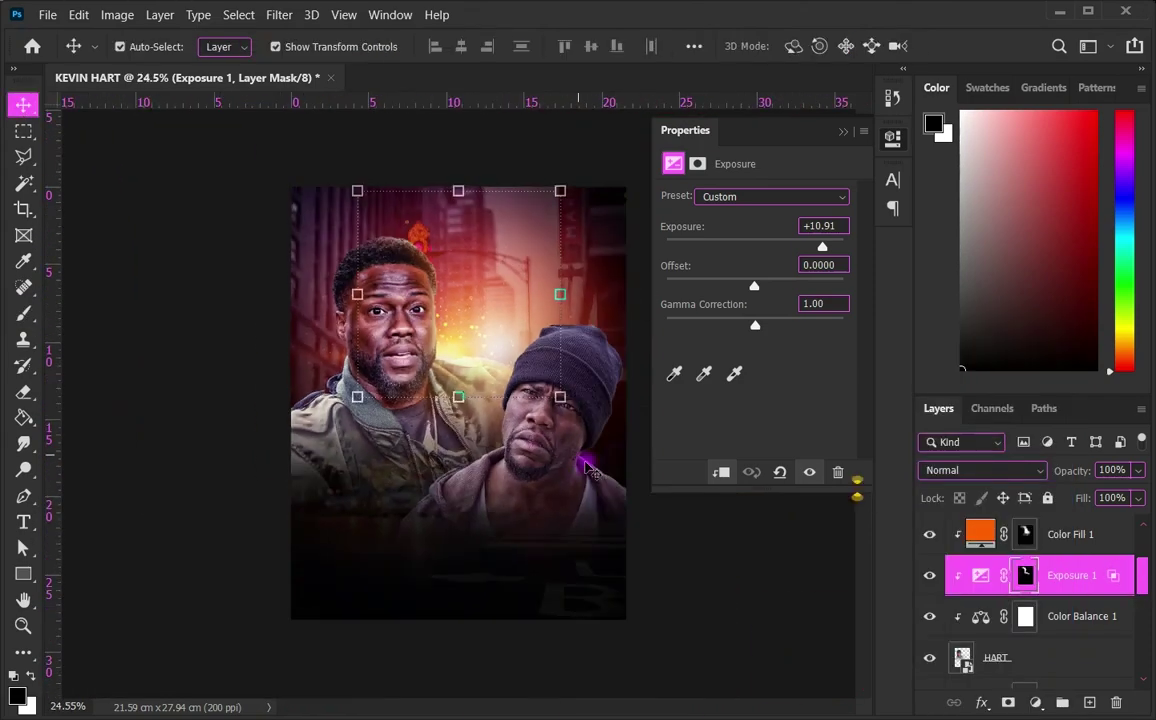
Step: Give Exposure 1 a new blend mode and compare with the orange fill toggled
click(1061, 534)
click(1064, 577)
click(982, 470)
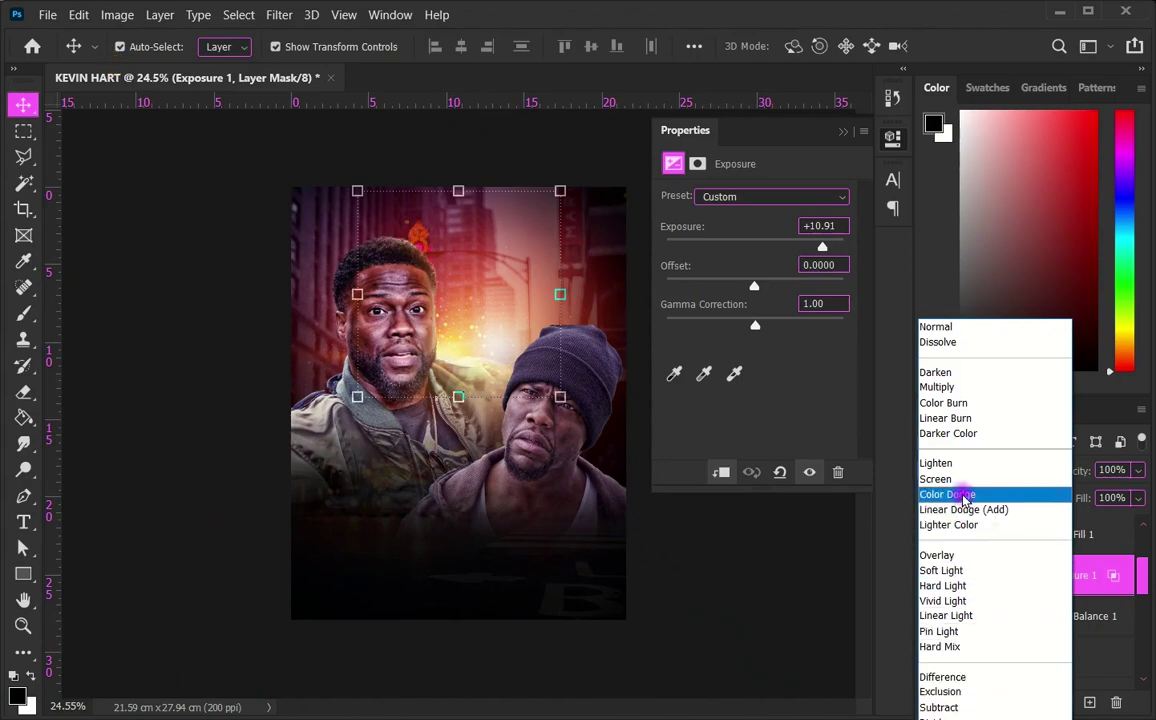
click(936, 463)
scroll(550, 300, up, 2)
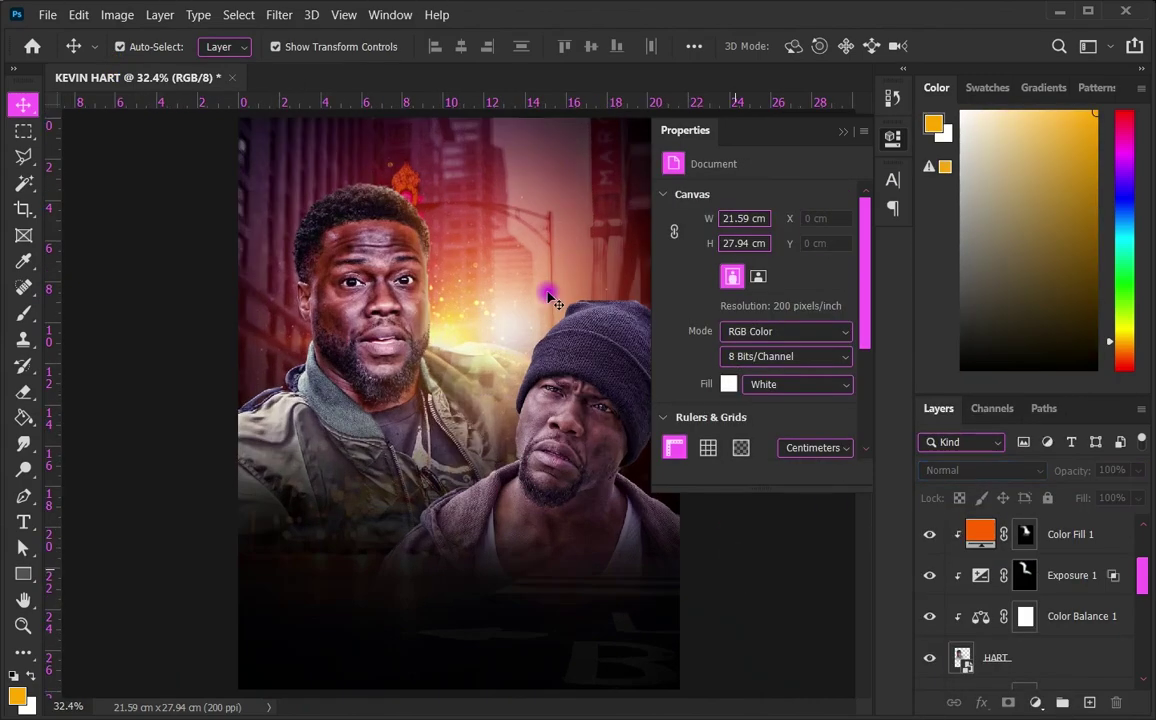
click(931, 535)
Step: Select Color Fill 1, then the cutout layer 22 at the top of the stack
click(1017, 533)
click(684, 503)
scroll(480, 352, down, 1)
click(1070, 534)
scroll(1080, 560, up, 2)
click(1068, 540)
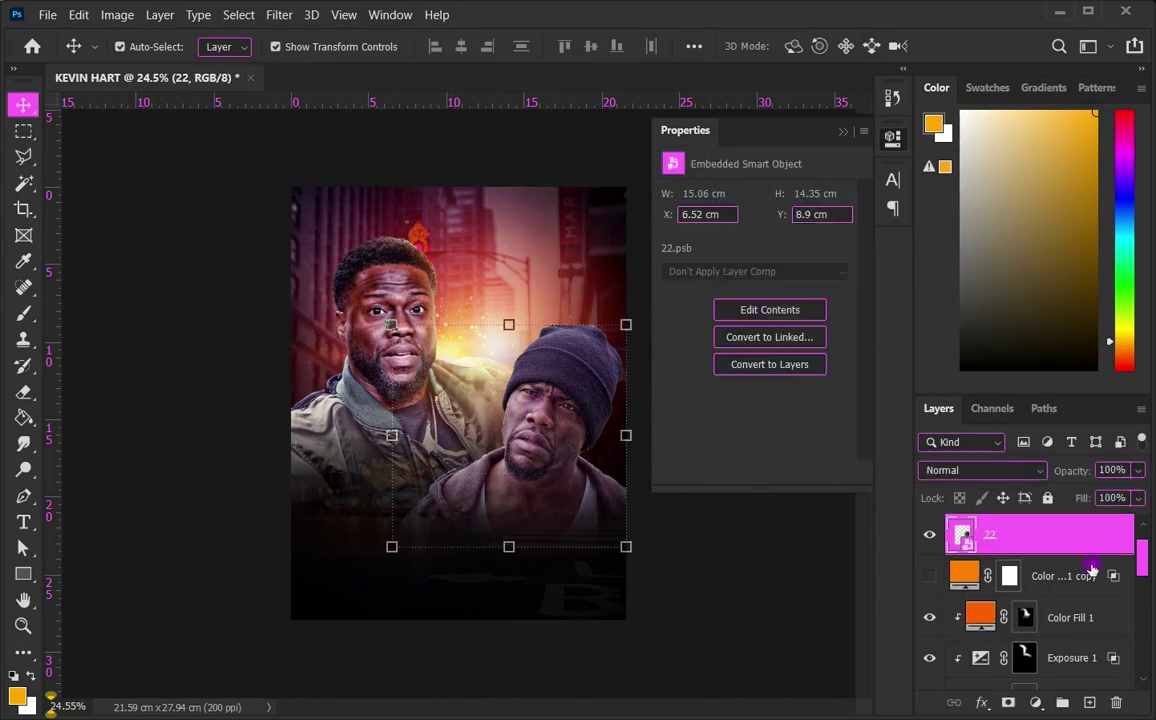
Step: Duplicate the hidden orange Color Fill layer
scroll(1050, 580, up, 1)
scroll(728, 525, up, 1)
scroll(728, 525, down, 1)
click(1070, 534)
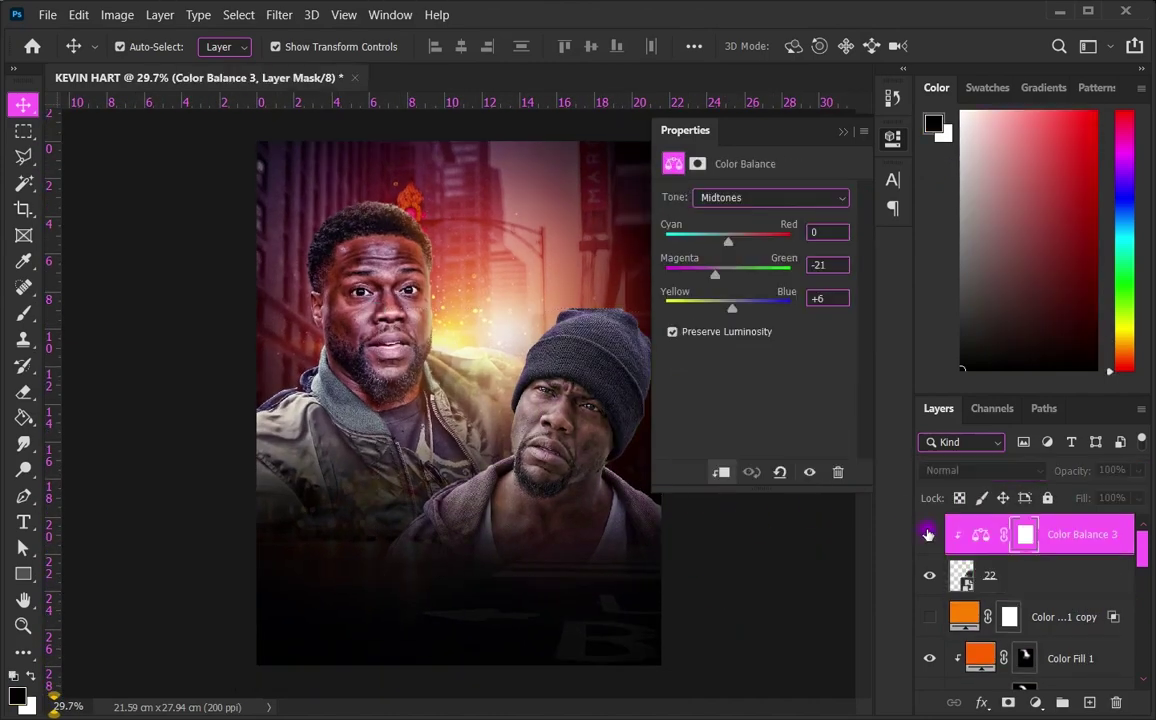
click(1035, 702)
click(950, 618)
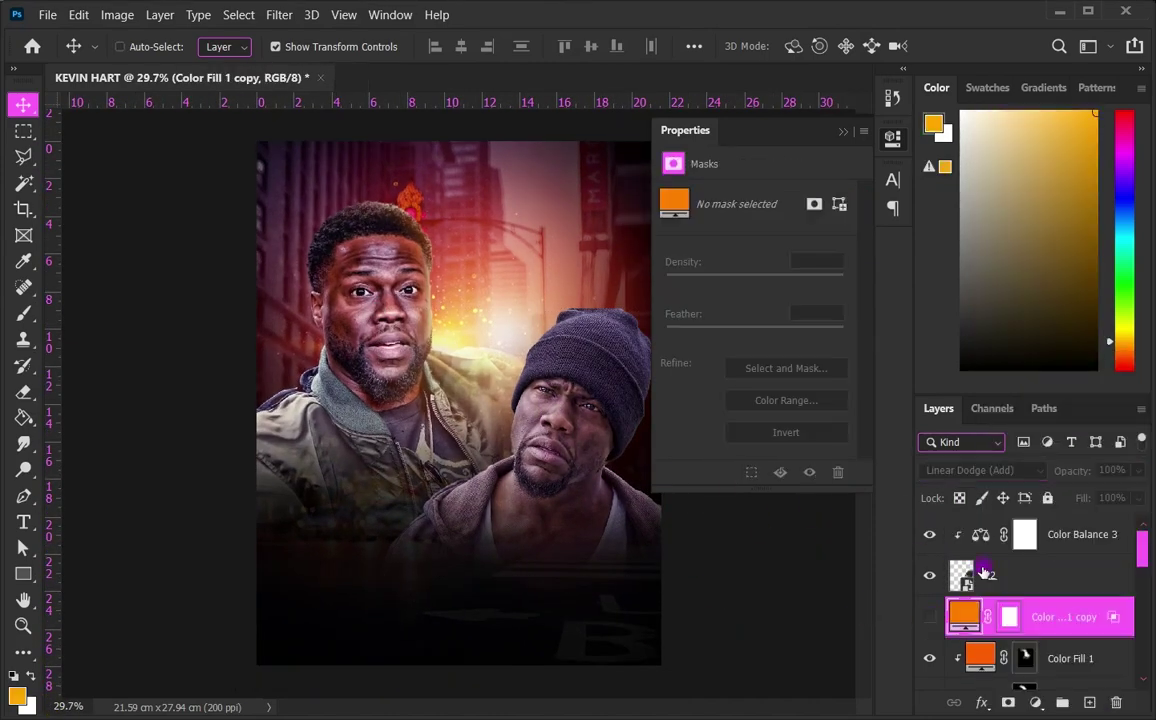
key(ctrl+j)
Step: Move the fill copy to the top, clip it to the layer below, and invert its mask
drag(1065, 593, 1080, 528)
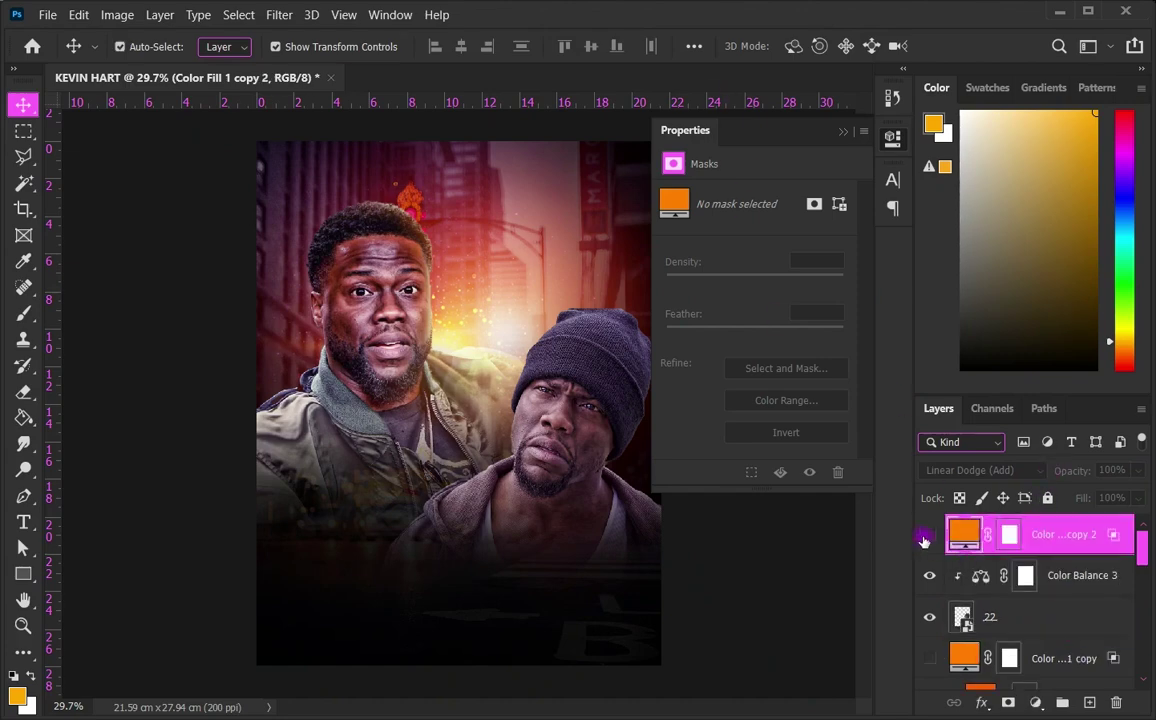
alt+click(1078, 555)
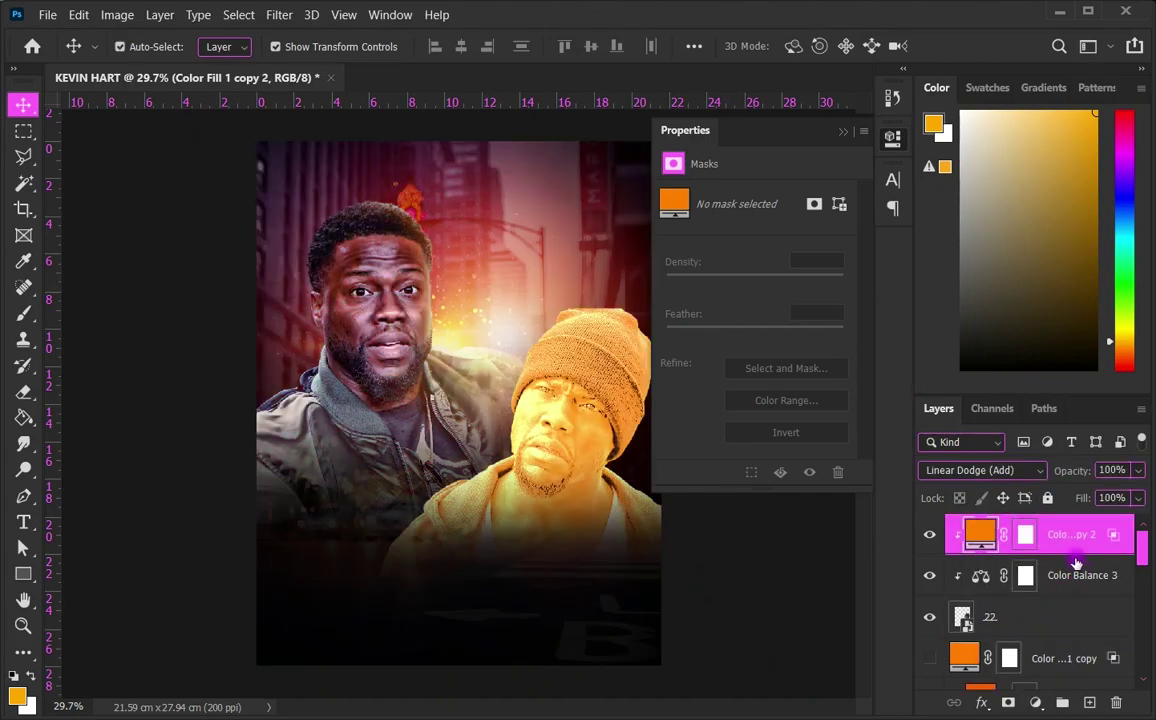
click(1025, 538)
key(ctrl+i)
scroll(761, 547, up, 2)
key(b)
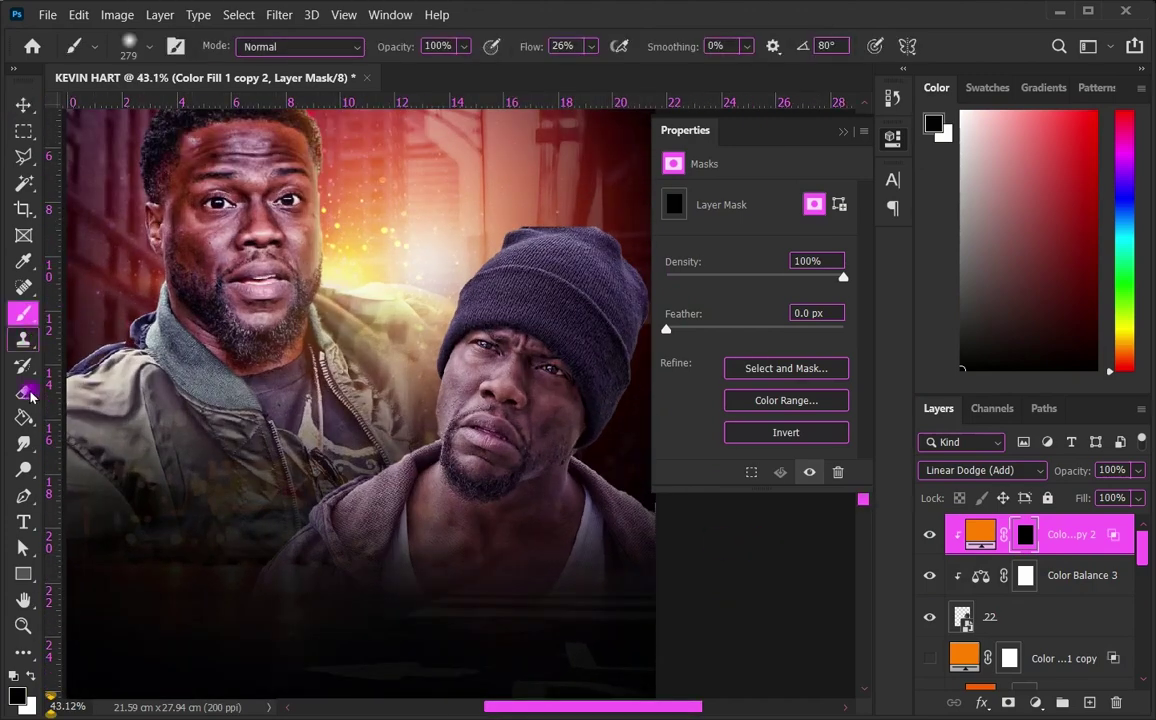
Step: Paint orange glow onto the figures' beanie and faces, masking it off the beanie top
mouse_move(512, 188)
mouse_down()
mouse_move(439, 261)
mouse_move(400, 426)
mouse_move(421, 484)
mouse_up()
drag(419, 382, 472, 220)
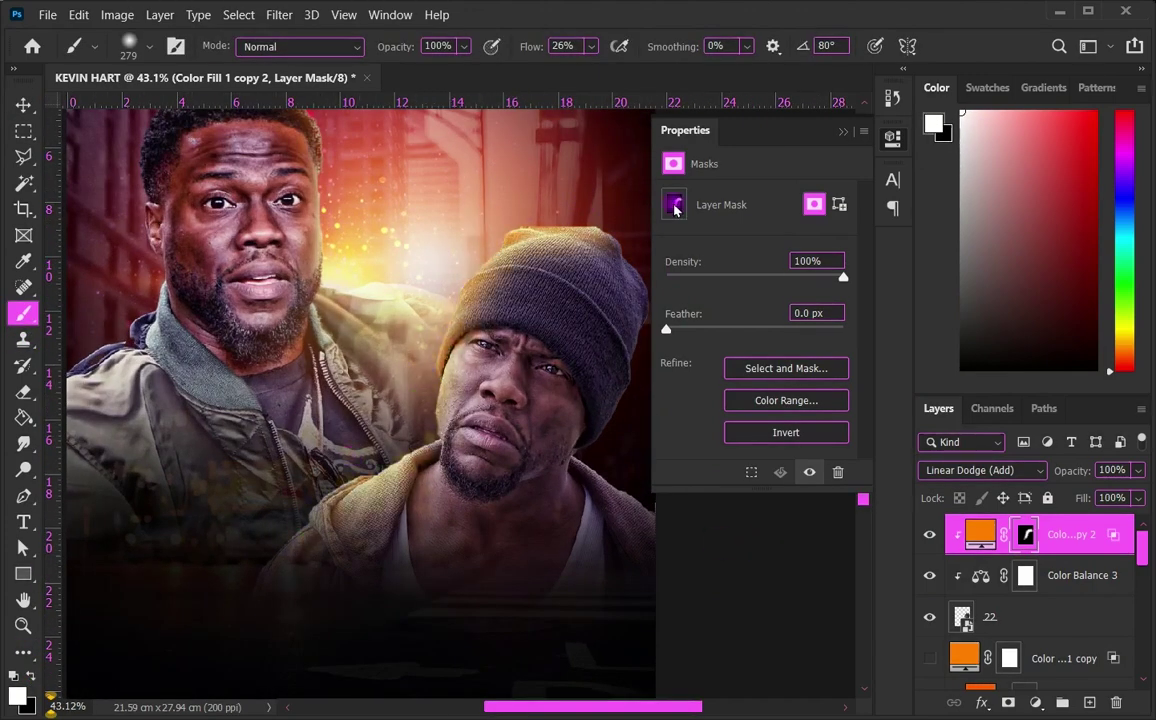
key(bracketright)
key(bracketright)
key(bracketright)
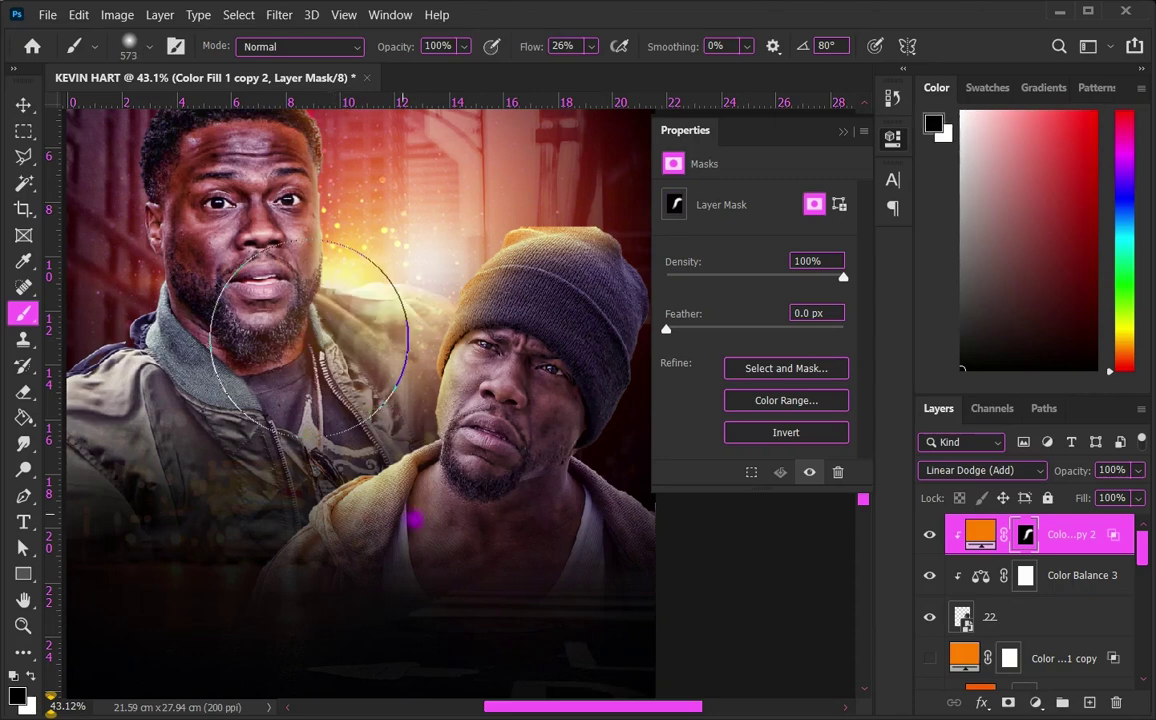
drag(413, 519, 288, 578)
drag(608, 288, 528, 369)
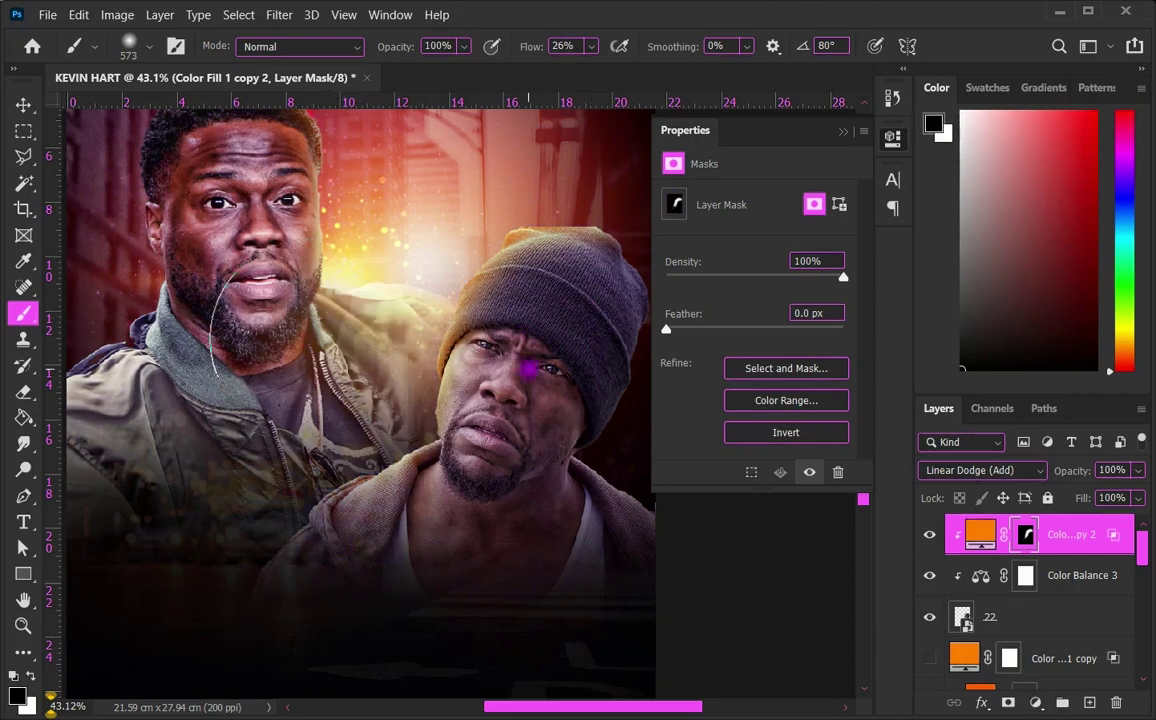
scroll(530, 432, down, 2)
scroll(599, 542, up, 1)
click(1070, 577)
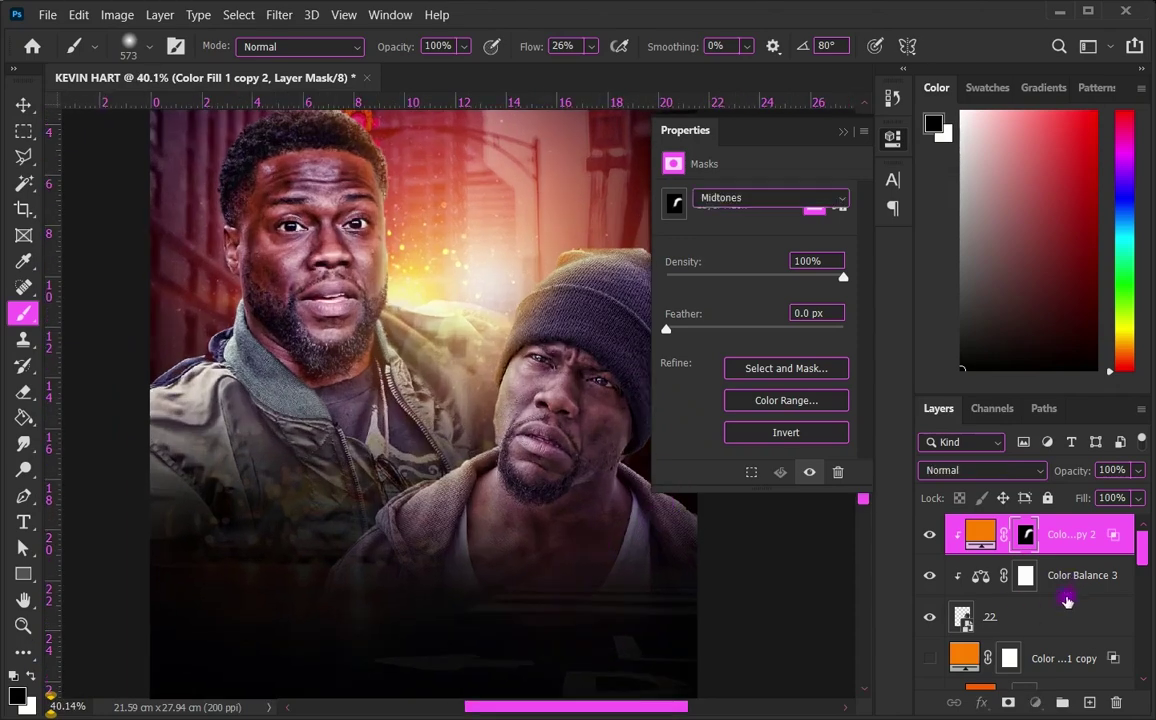
Step: Add an Exposure layer at +0.91 with an inverted mask, painted white onto the figures
click(1035, 702)
click(1033, 476)
drag(754, 241, 768, 250)
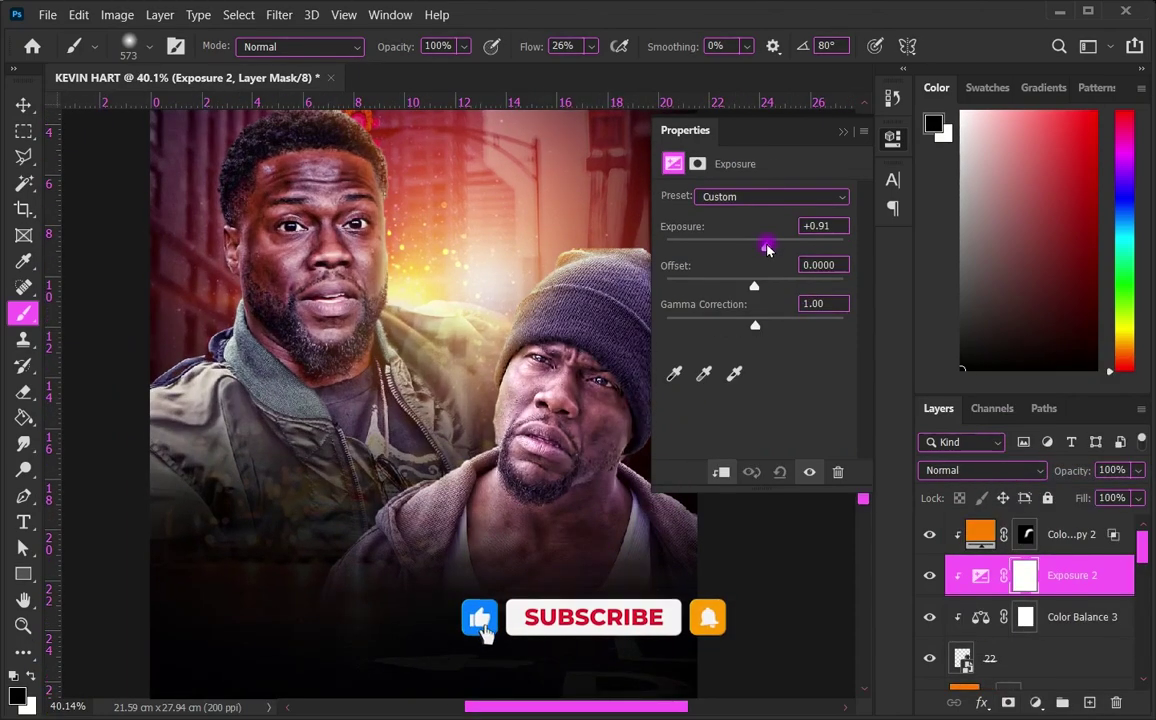
click(1025, 575)
key(ctrl+i)
key(x)
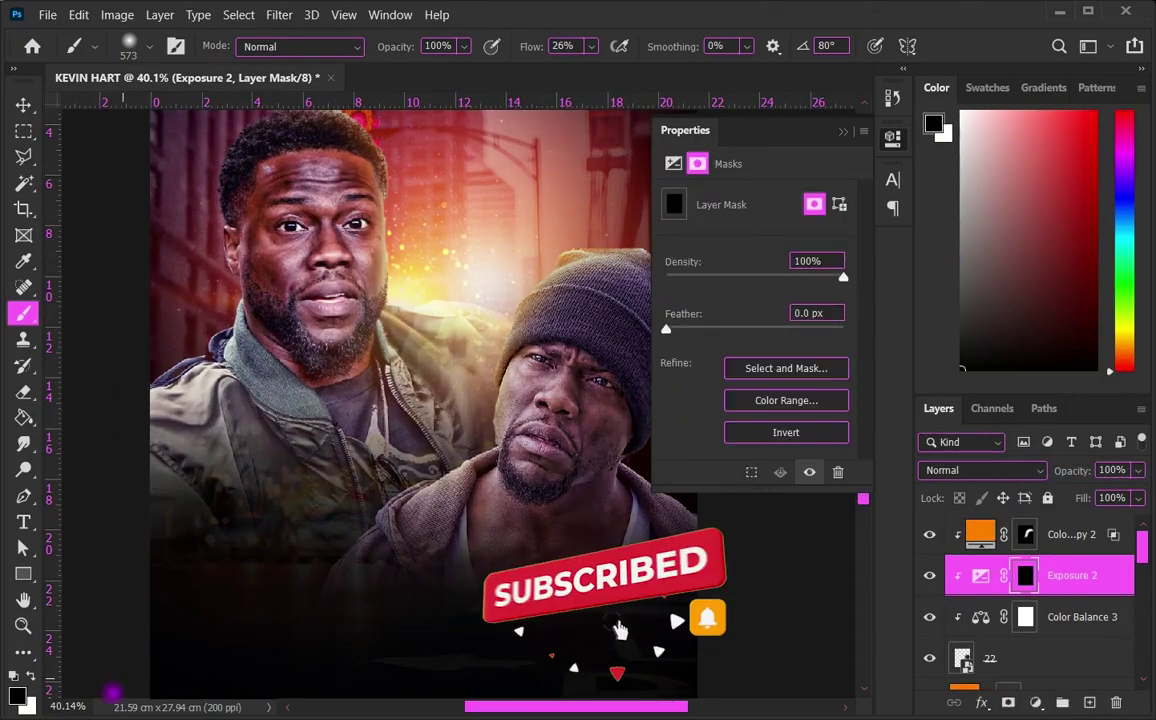
scroll(316, 445, down, 2)
drag(573, 245, 477, 382)
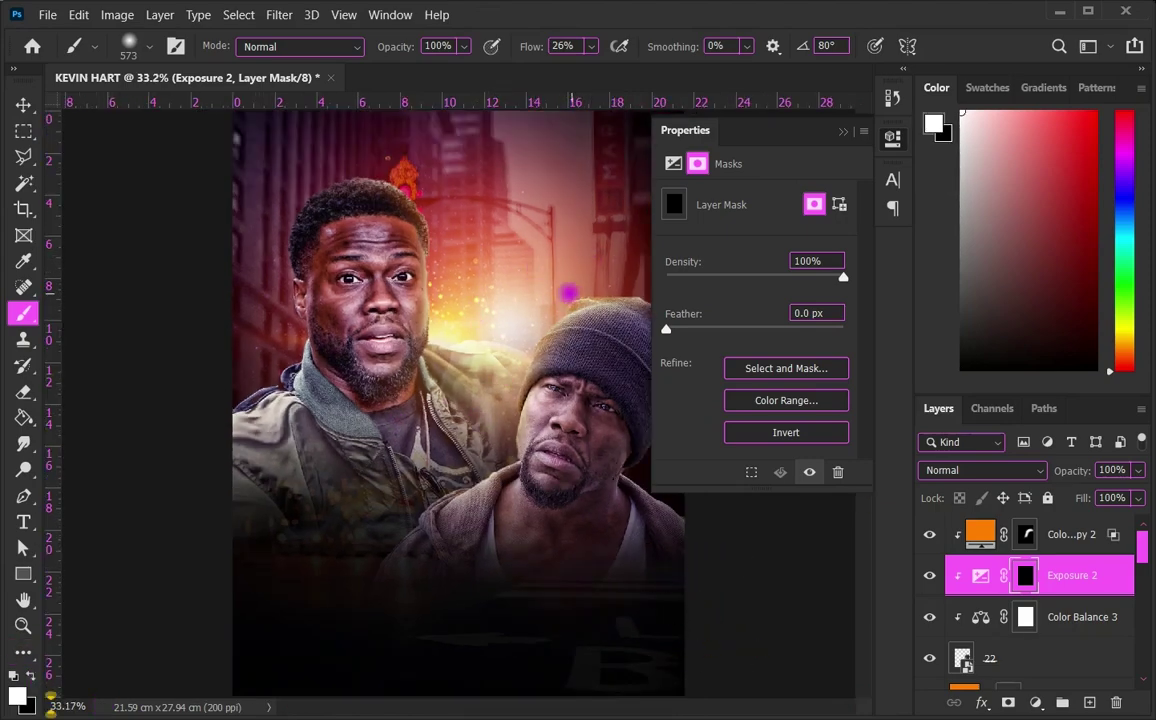
scroll(562, 292, down, 1)
scroll(588, 337, up, 1)
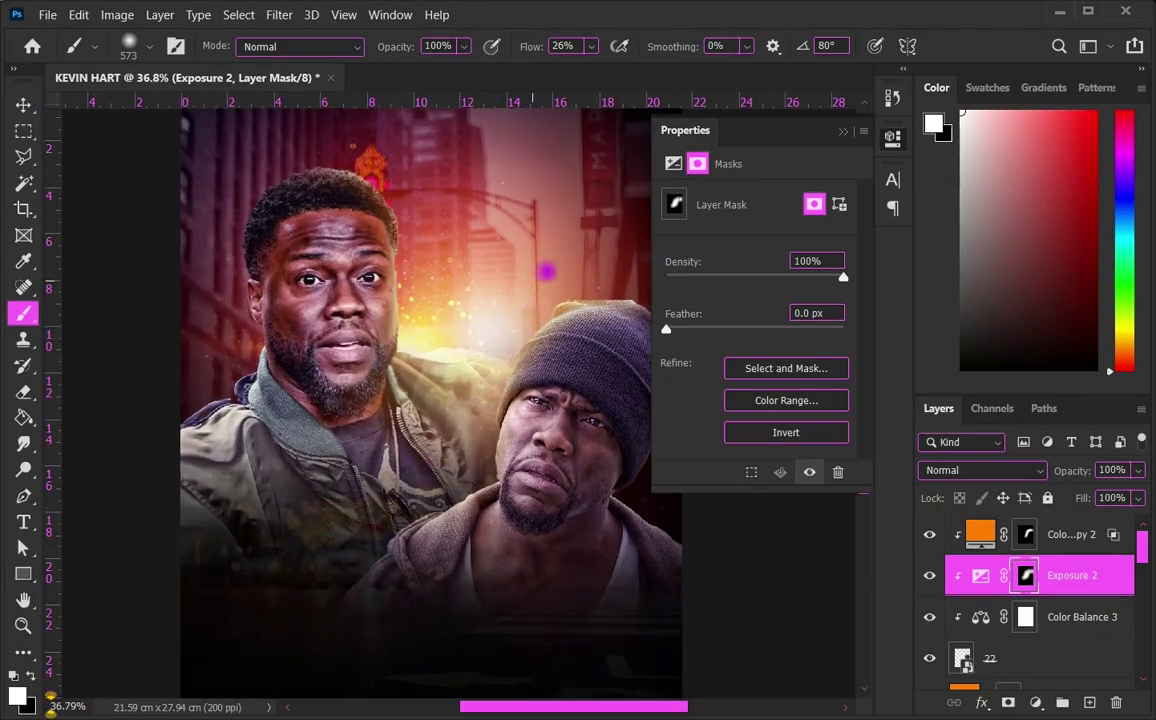
scroll(524, 293, down, 2)
Step: Change the Color Fill 1 copy 2 glow colour to orange fe5a00
click(975, 534)
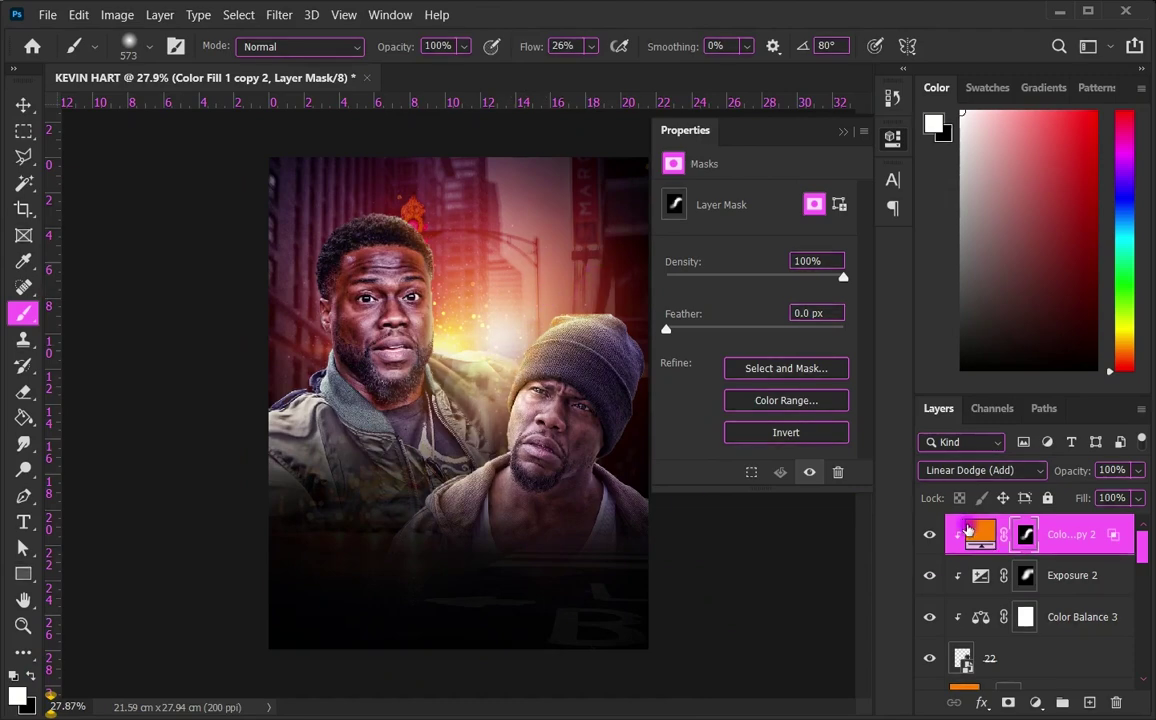
double_click(970, 531)
click(805, 413)
drag(748, 118, 890, 104)
click(945, 407)
click(1108, 155)
Step: Return to the Brush tool, hide the mask properties, and review the poster
key(b)
scroll(601, 452, up, 1)
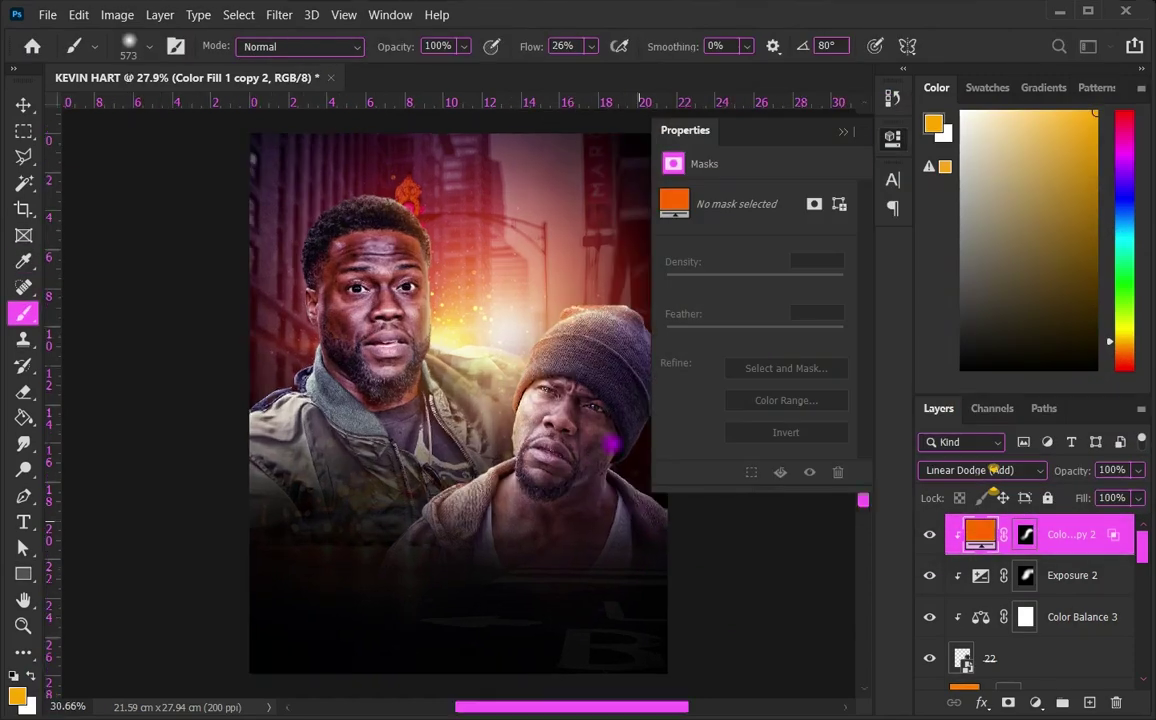
scroll(601, 452, up, 2)
click(860, 131)
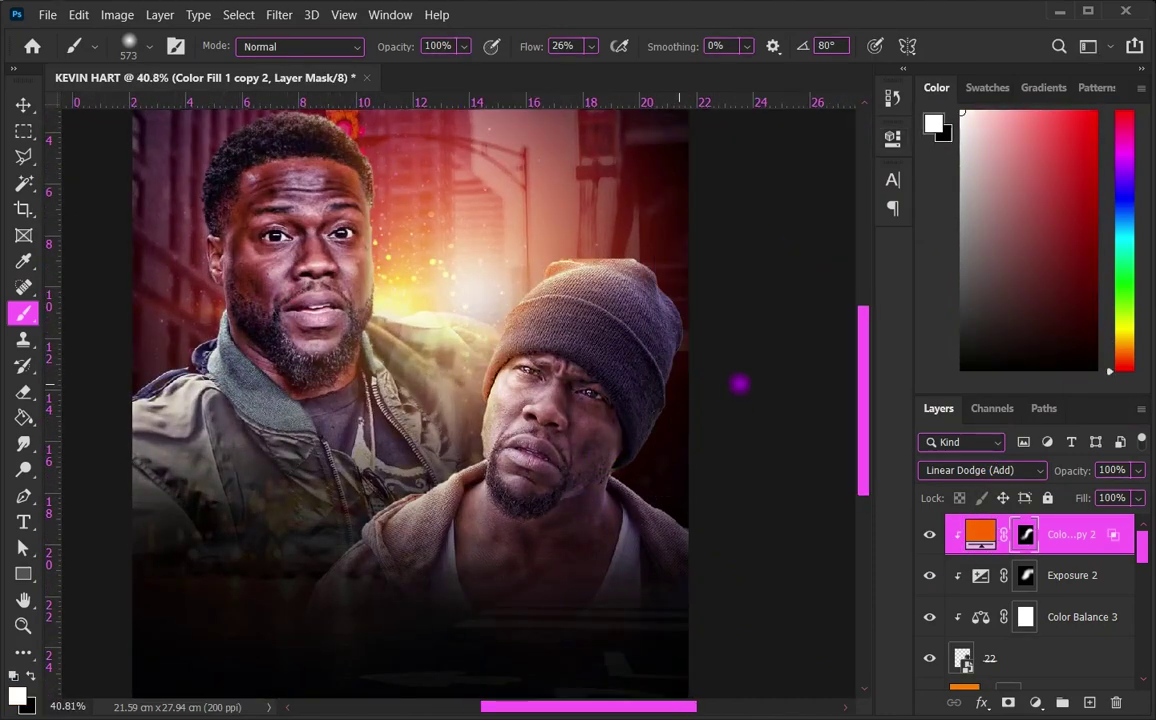
scroll(730, 390, up, 1)
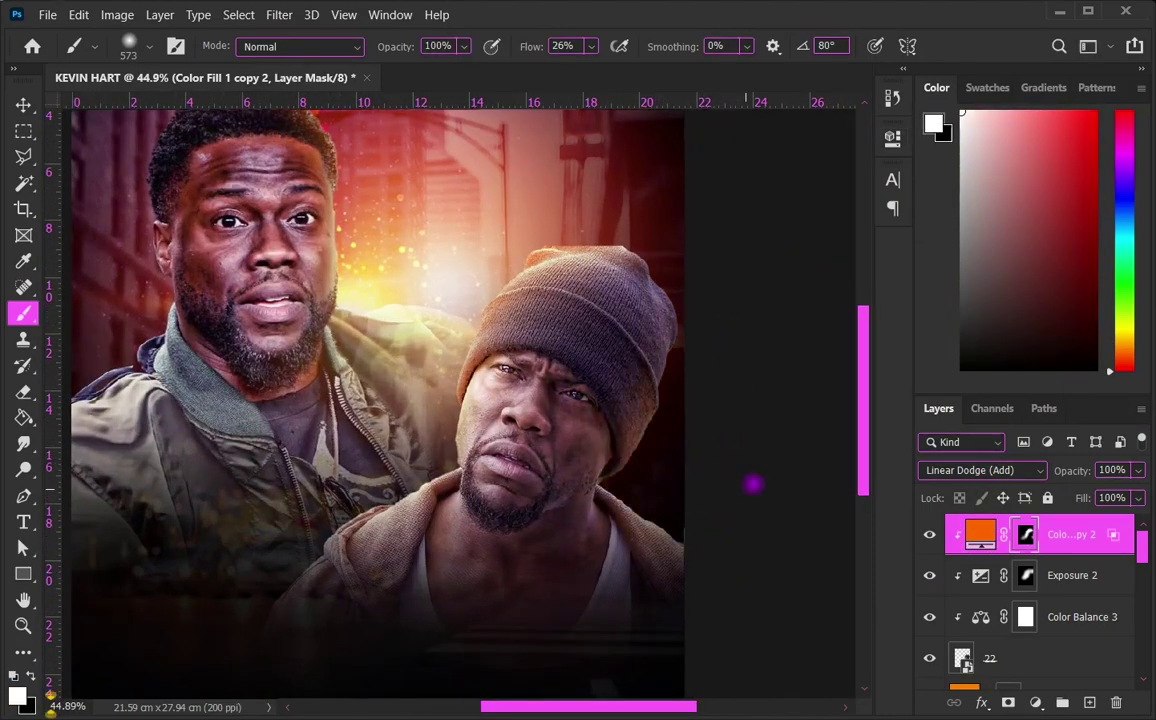
scroll(620, 380, down, 1)
scroll(431, 538, down, 1)
scroll(400, 534, down, 1)
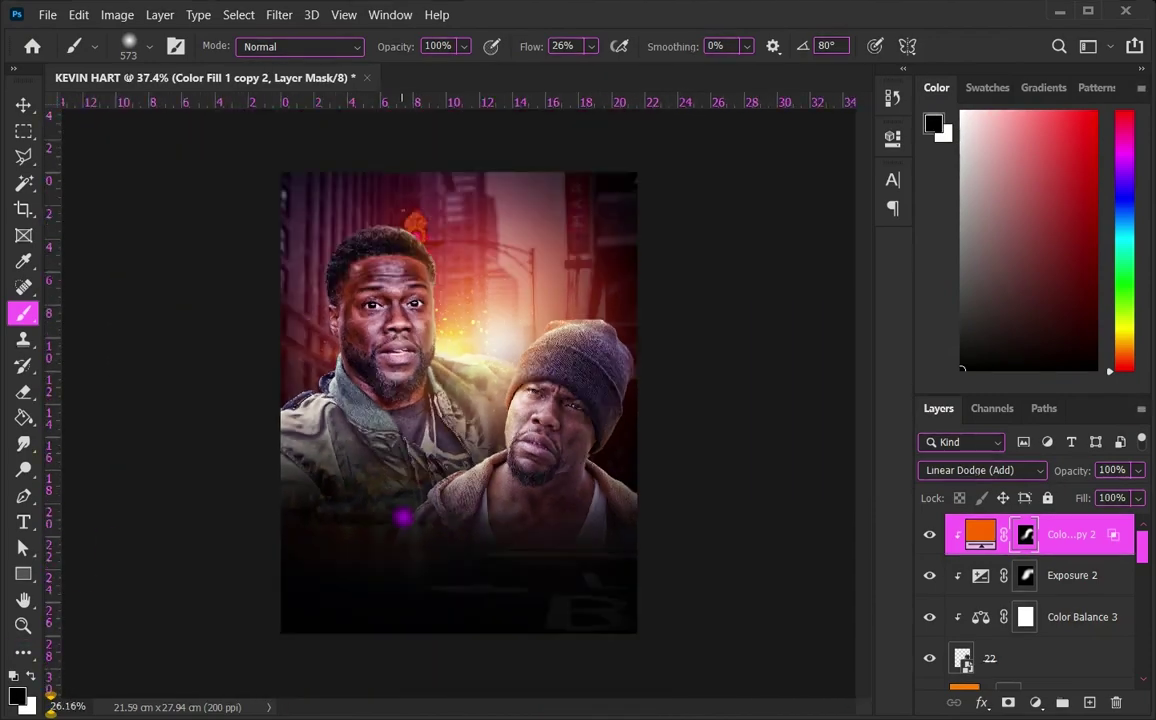
scroll(379, 258, down, 1)
scroll(343, 250, up, 1)
scroll(1115, 627, down, 2)
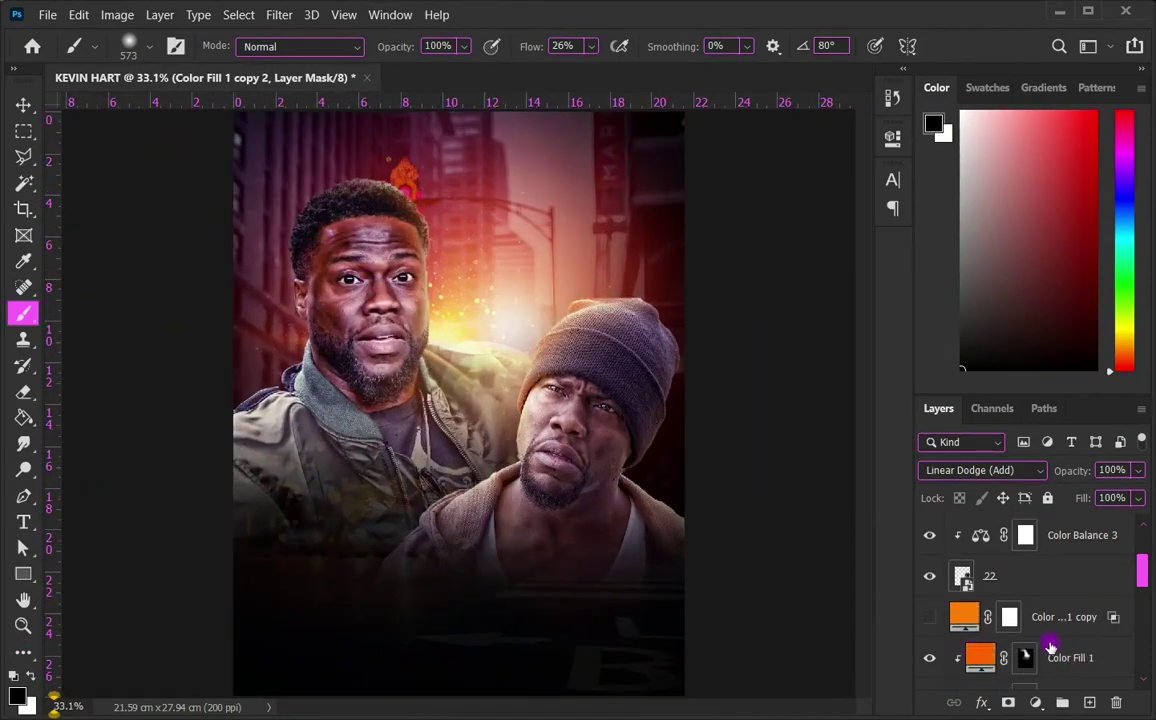
scroll(1060, 630, down, 1)
click(1070, 617)
scroll(300, 340, up, 1)
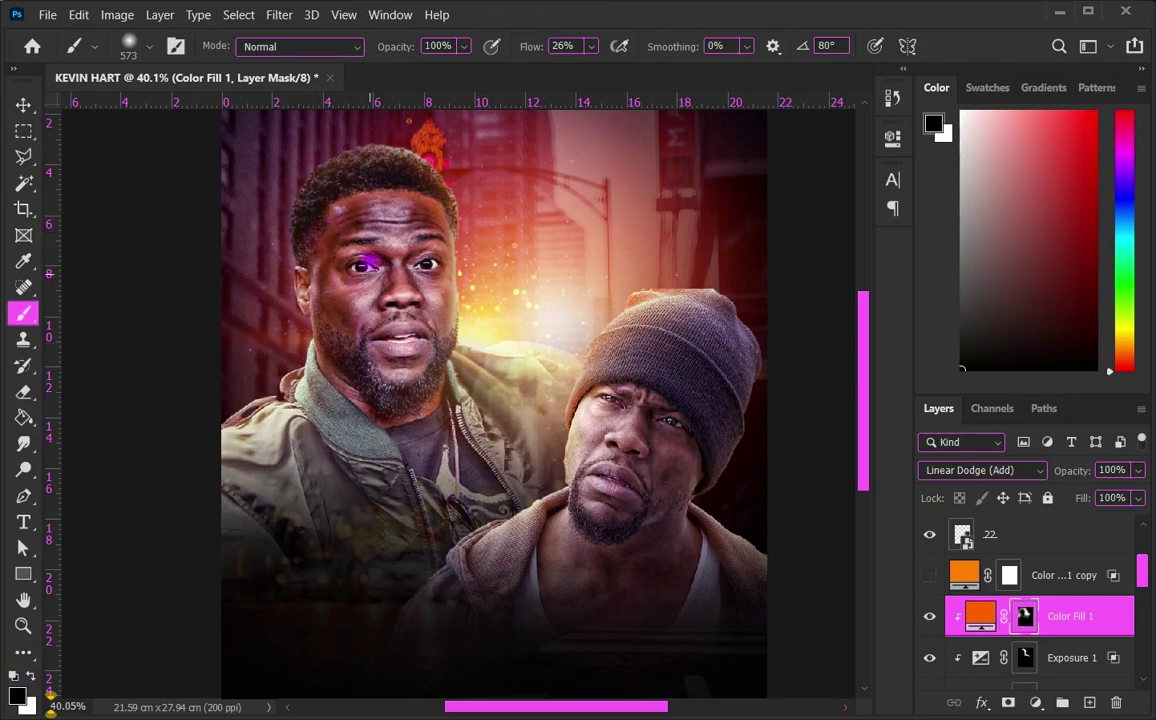
scroll(384, 284, down, 1)
scroll(400, 390, down, 2)
key(v)
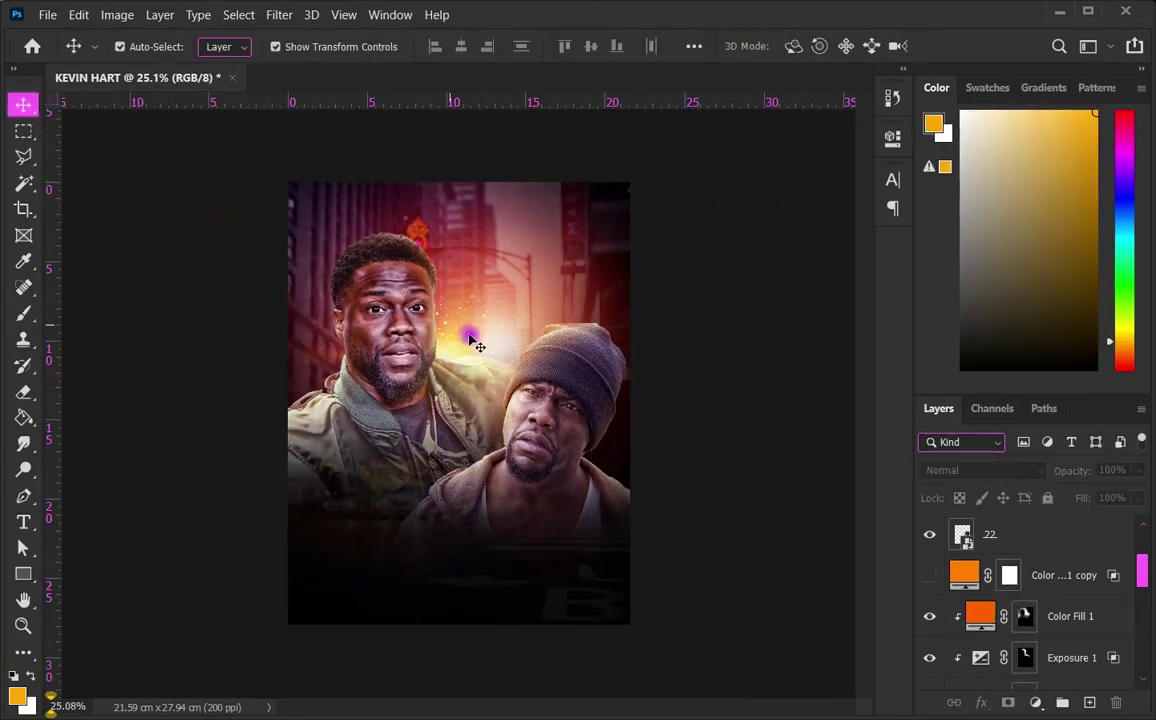
scroll(690, 440, up, 1)
scroll(560, 340, down, 1)
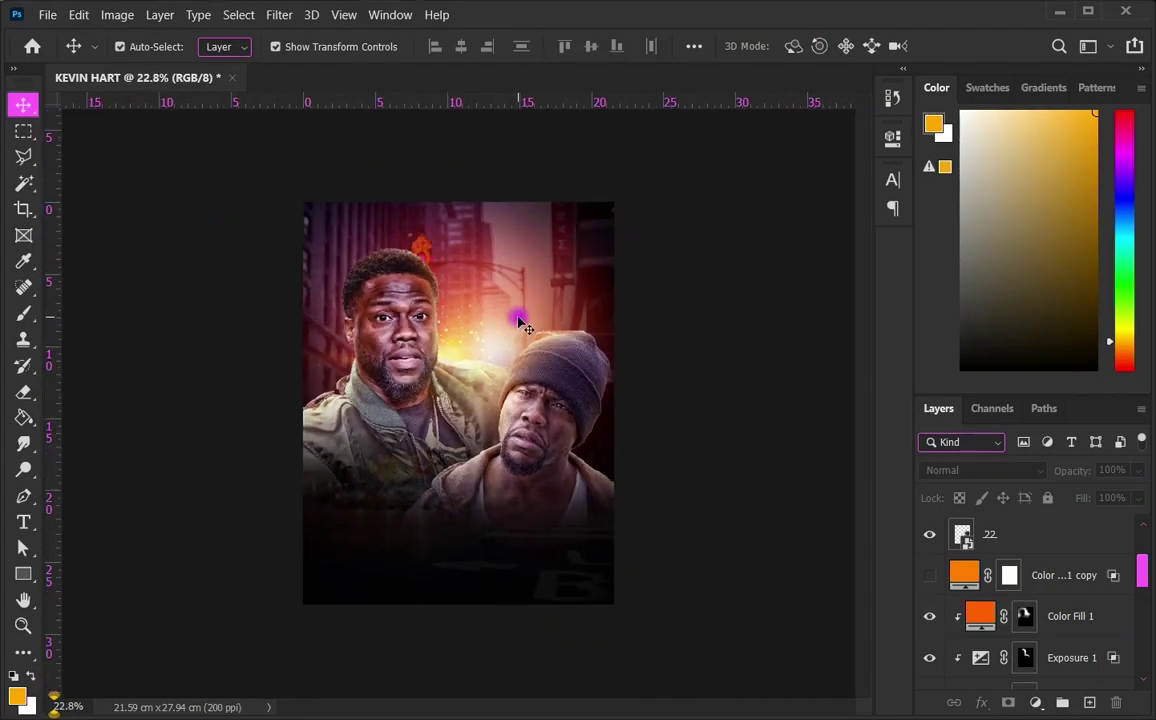
scroll(560, 470, up, 1)
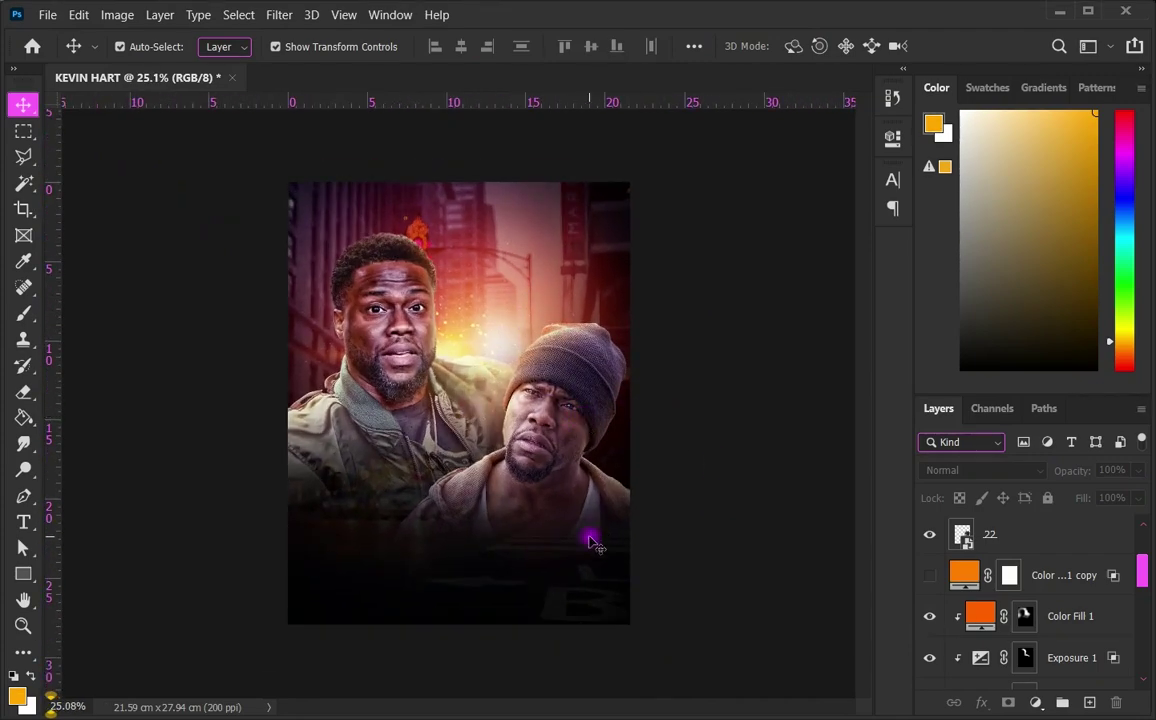
scroll(530, 485, up, 1)
scroll(520, 330, up, 2)
scroll(230, 568, down, 3)
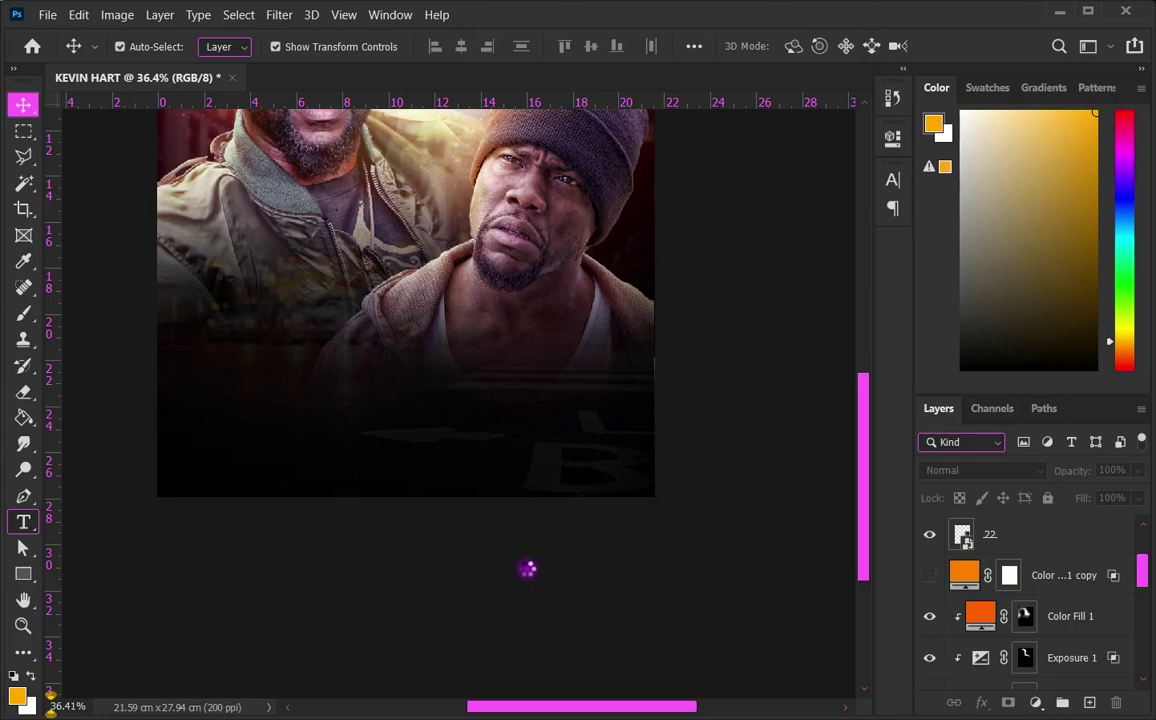
Step: Set the Horizontal Type tool to white ffffff at 77 pt
right_click(23, 521)
click(95, 519)
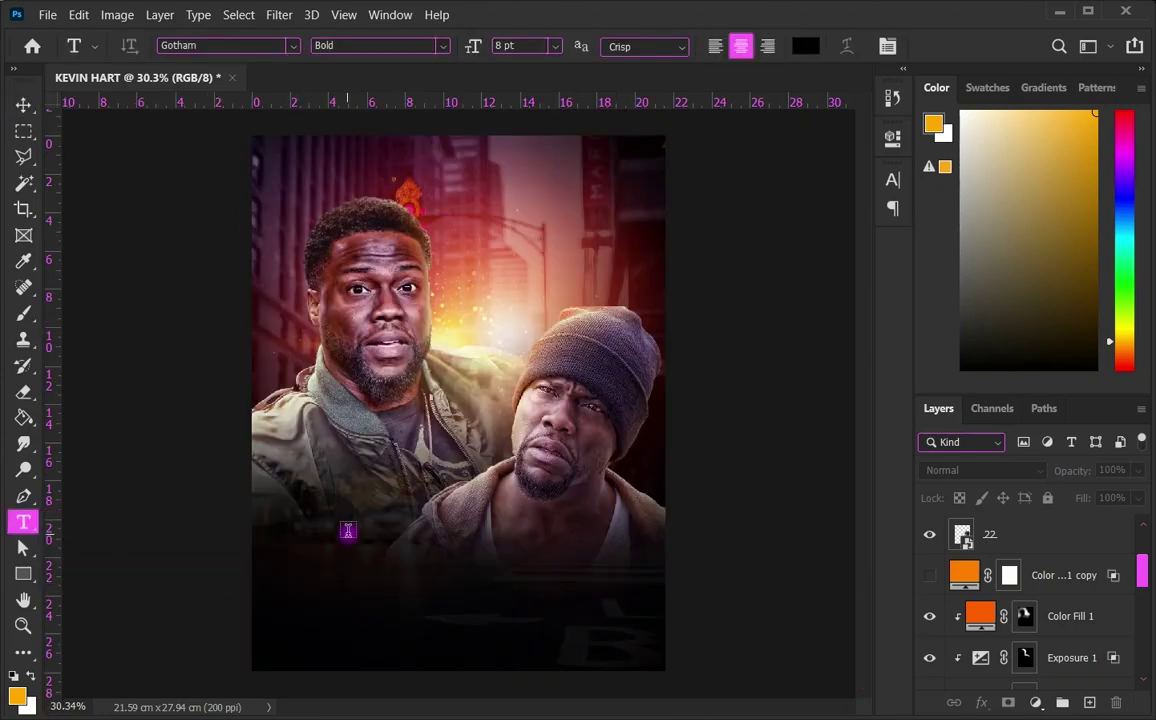
click(805, 46)
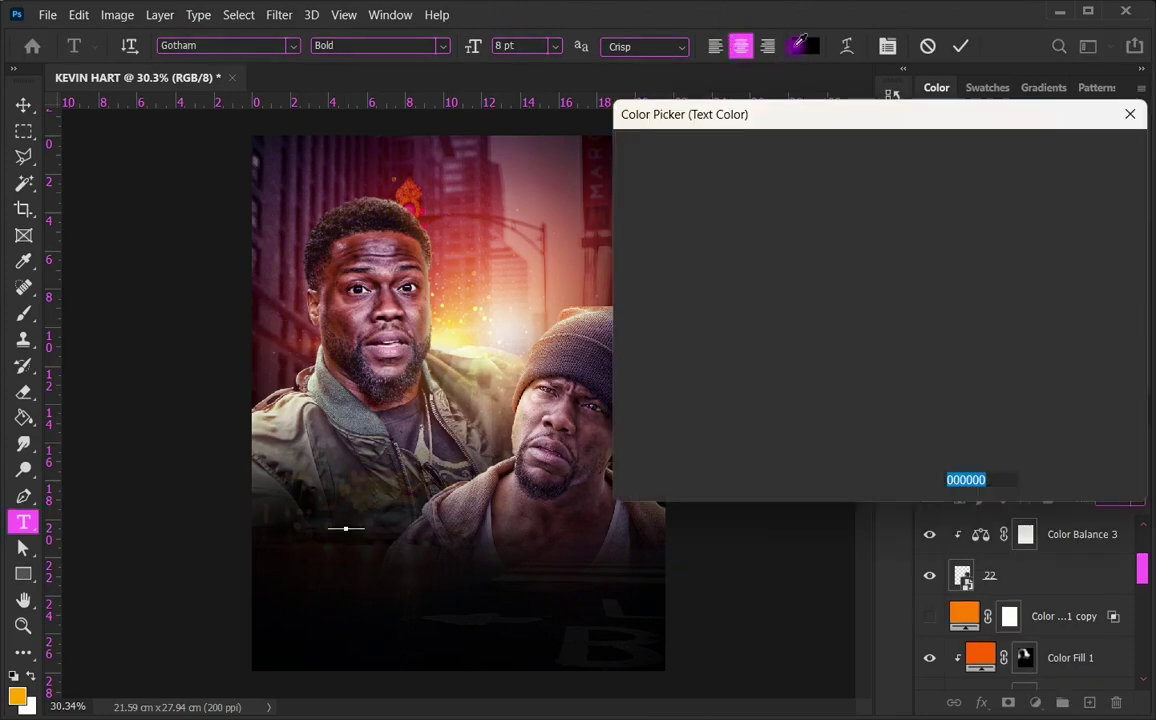
text(ffffff)
key(Return)
drag(473, 45, 525, 47)
text(77)
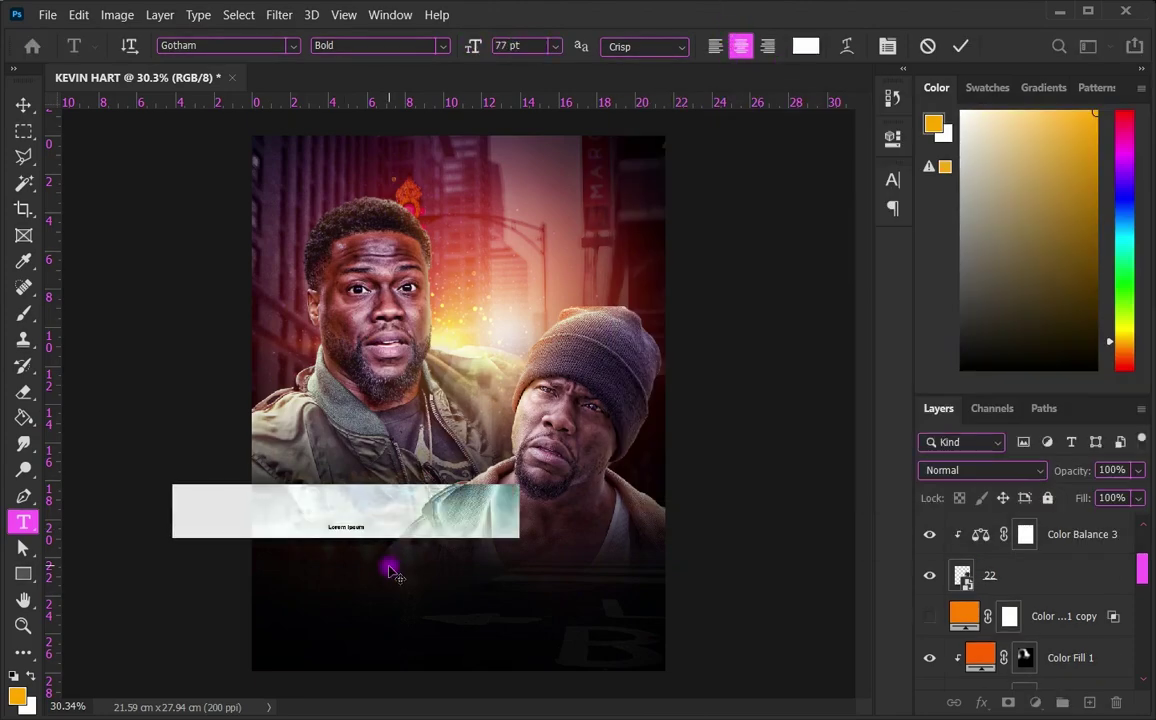
key(Return)
Step: Type KEVIN HART, select it all, and open the Character panel's font list
text(KEVIN )
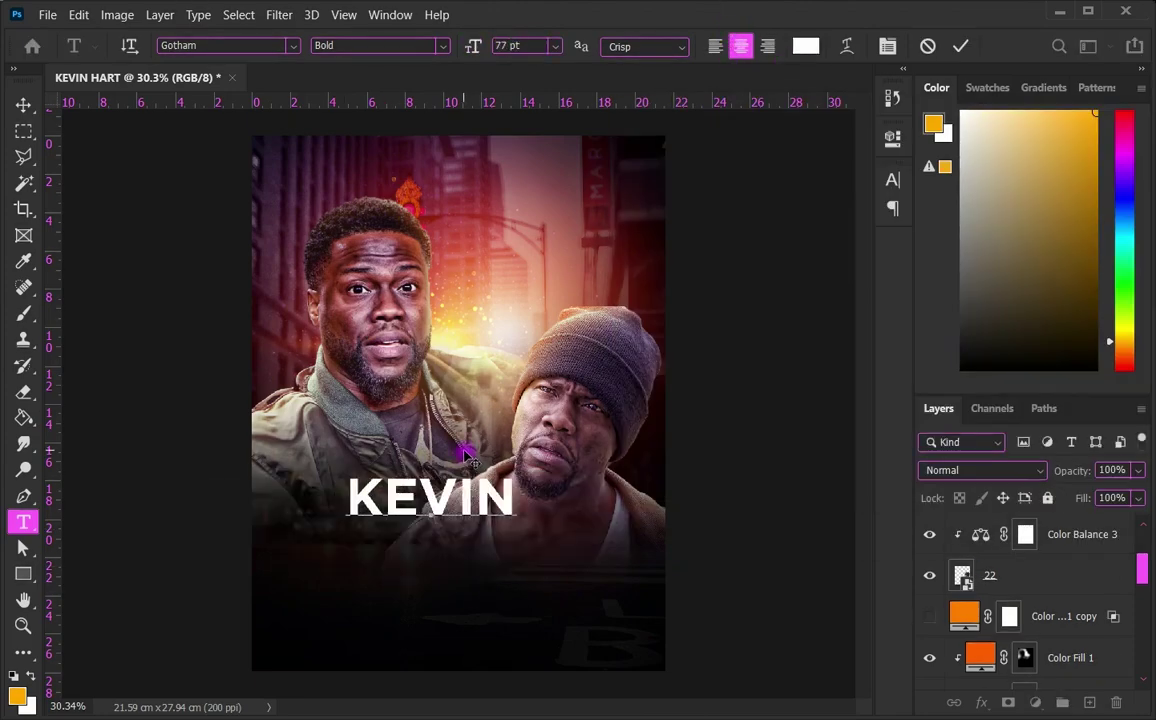
text(HART)
key(ctrl+a)
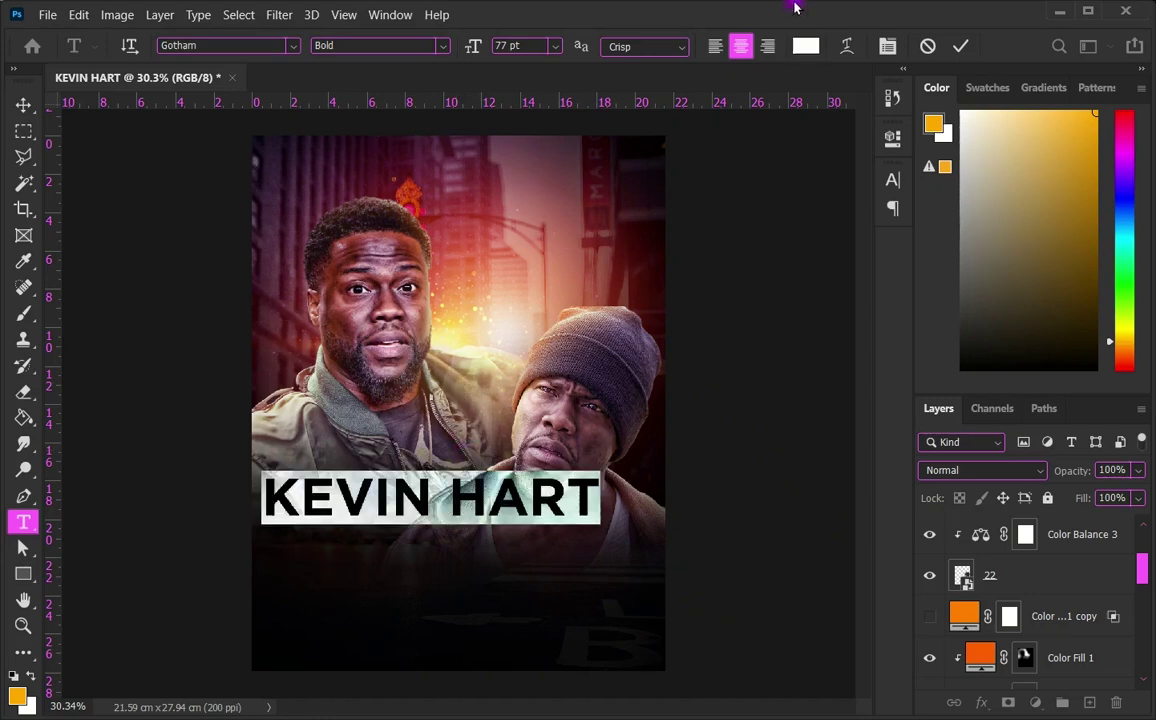
click(884, 46)
click(781, 211)
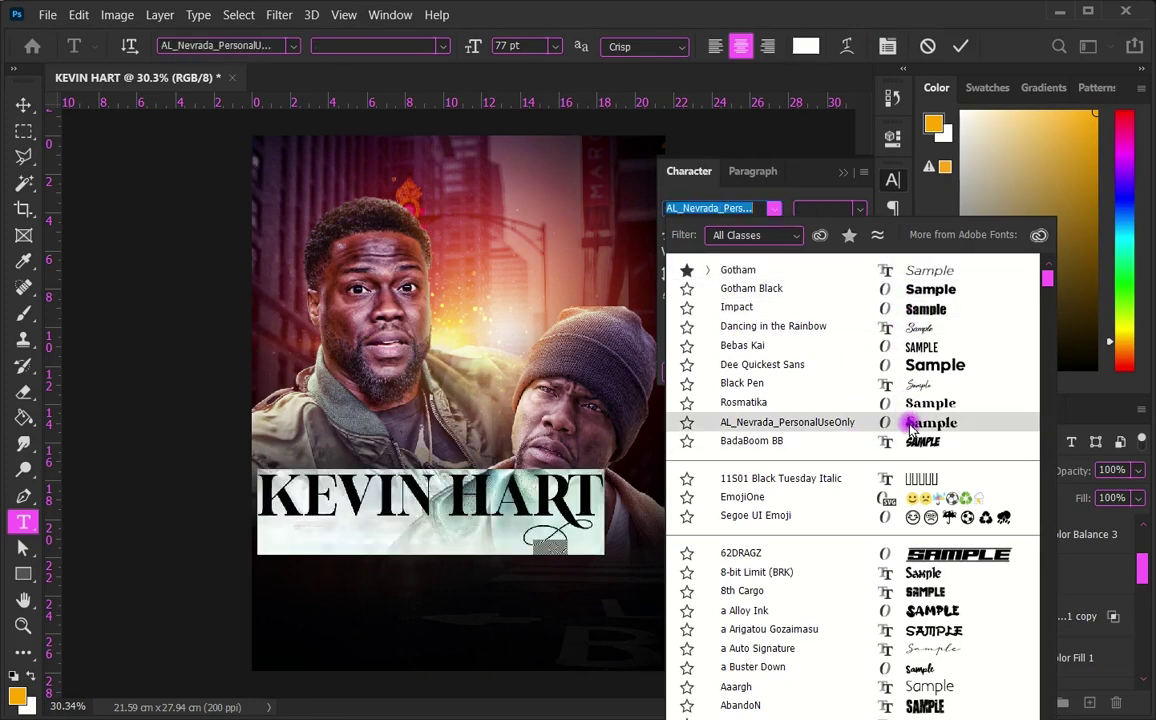
Step: Scroll through the fonts and apply Android Assassin to the KEVIN HART title
scroll(918, 440, down, 2)
scroll(920, 621, down, 2)
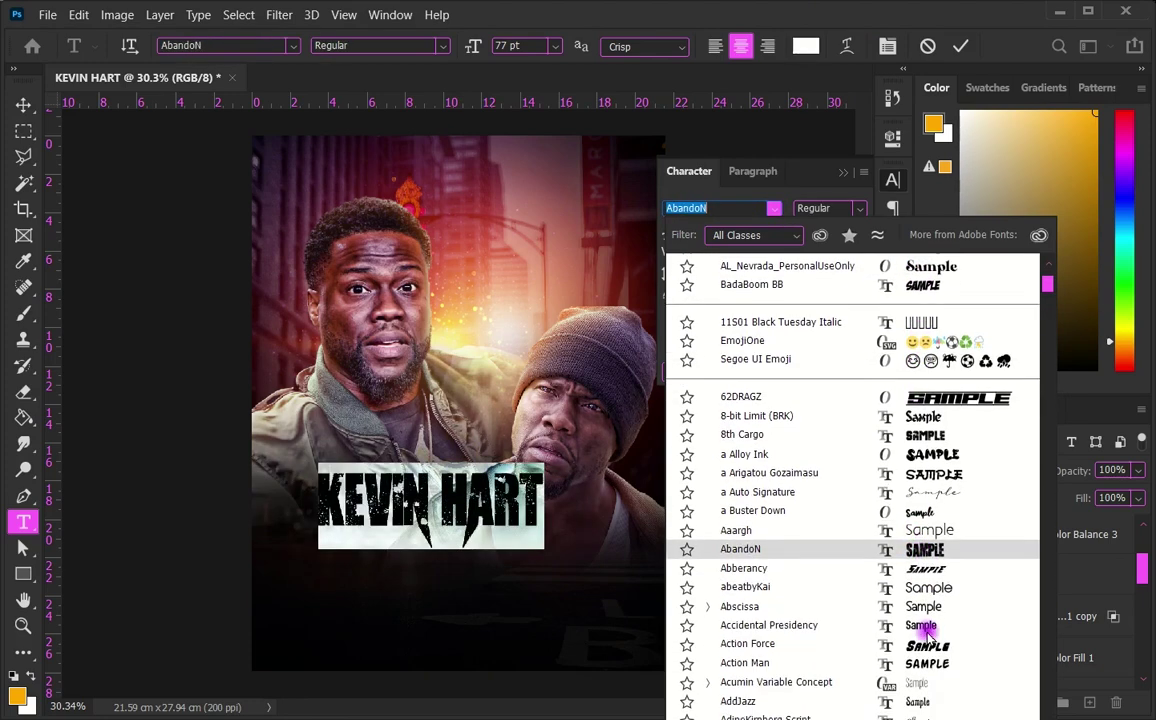
scroll(930, 622, down, 1)
scroll(940, 620, down, 2)
scroll(942, 617, down, 3)
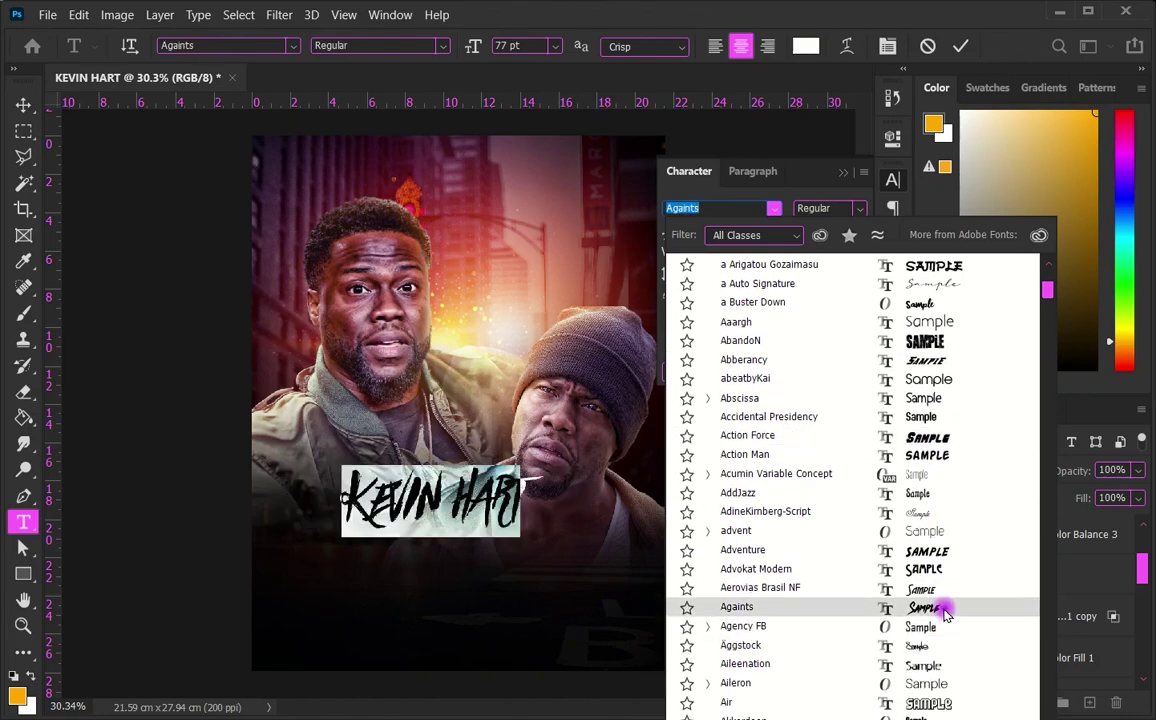
scroll(945, 613, down, 1)
scroll(948, 614, down, 3)
scroll(958, 622, down, 3)
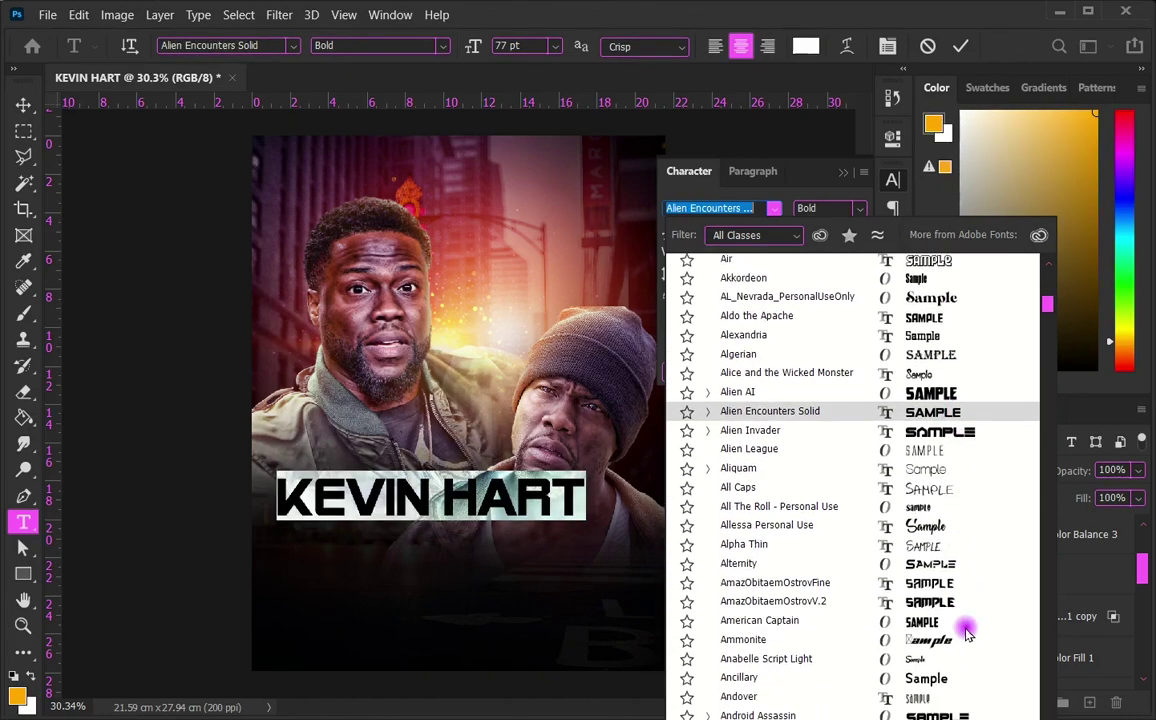
scroll(965, 627, down, 2)
click(963, 614)
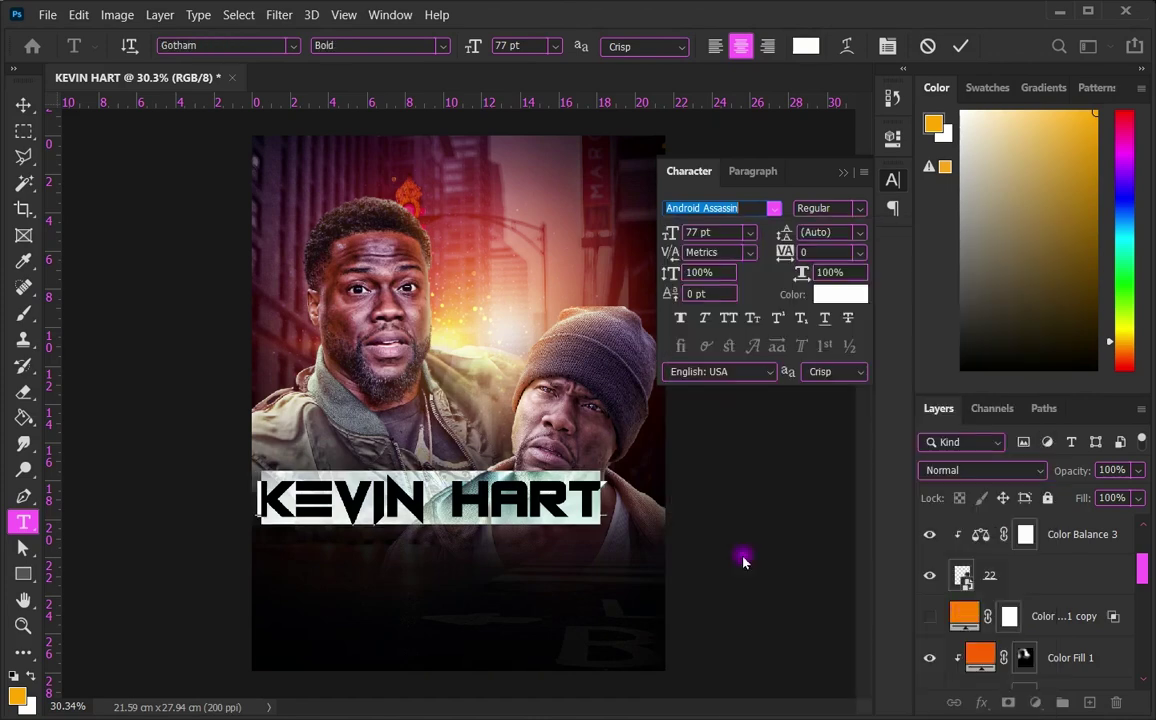
Step: Reposition the title, set it to 64 pt, and break KEVIN and HART onto two lines
drag(426, 529, 465, 542)
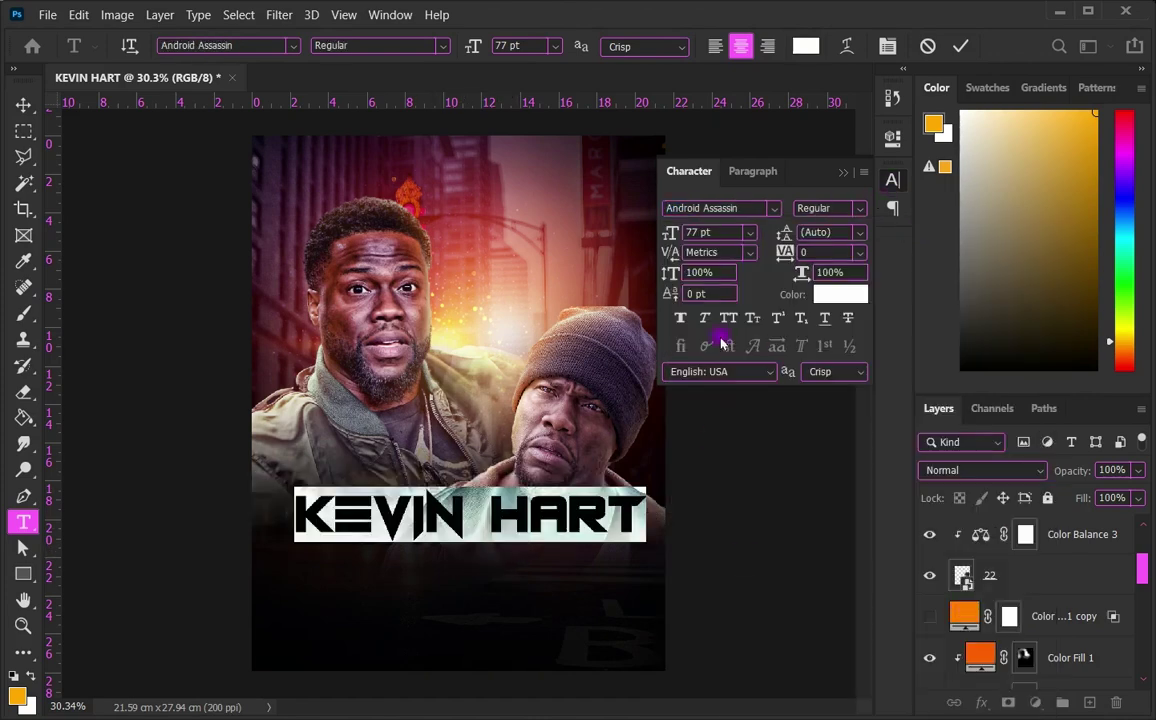
drag(670, 240, 662, 242)
click(488, 520)
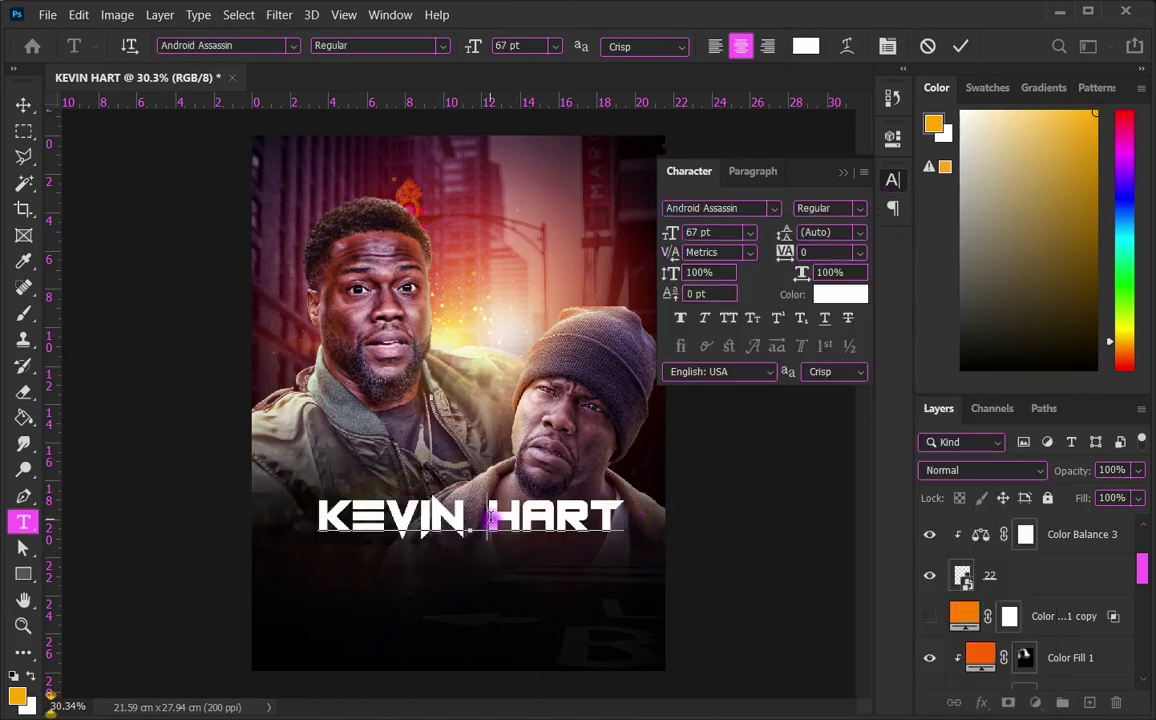
drag(333, 530, 640, 521)
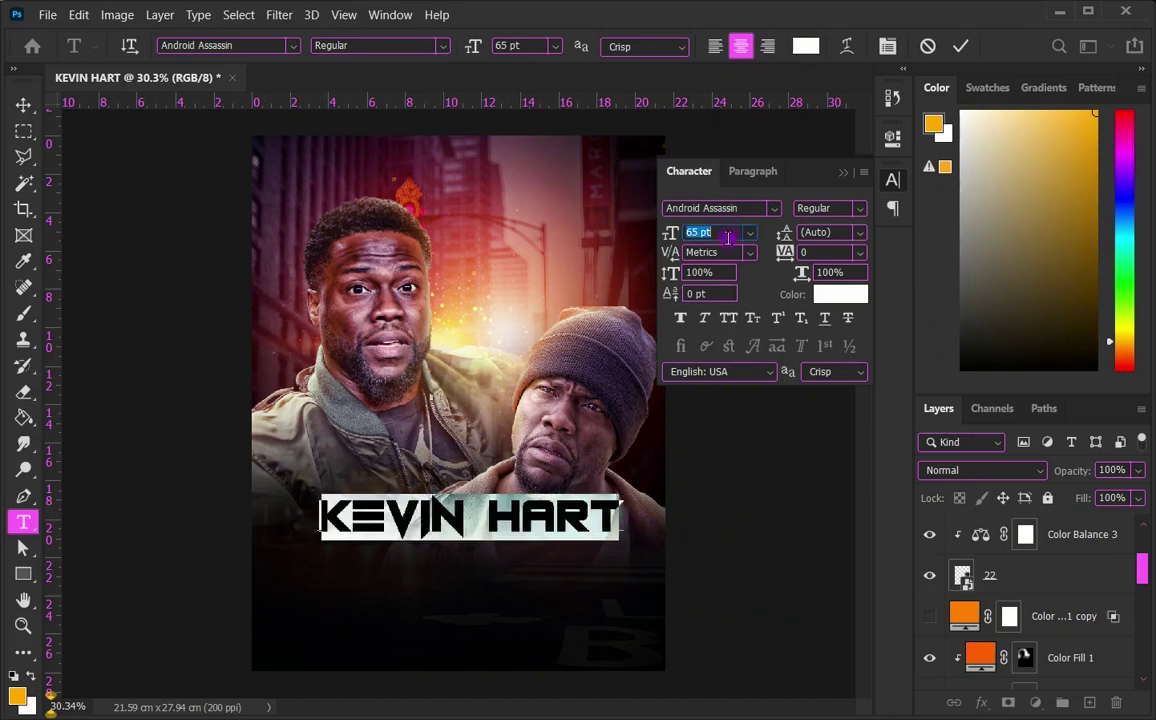
key(Down)
click(463, 518)
key(Return)
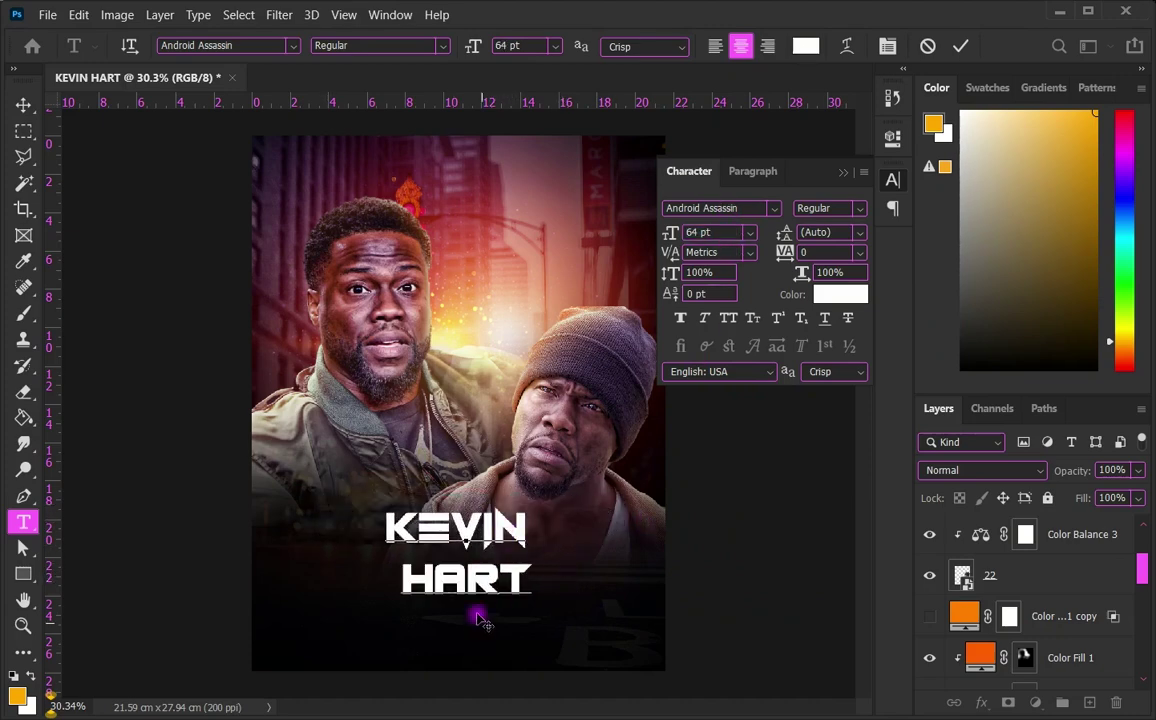
Step: Enlarge the KEVIN line to 101 pt
key(ctrl+a)
click(583, 534)
key(ctrl+a)
click(397, 543)
shift+click(616, 533)
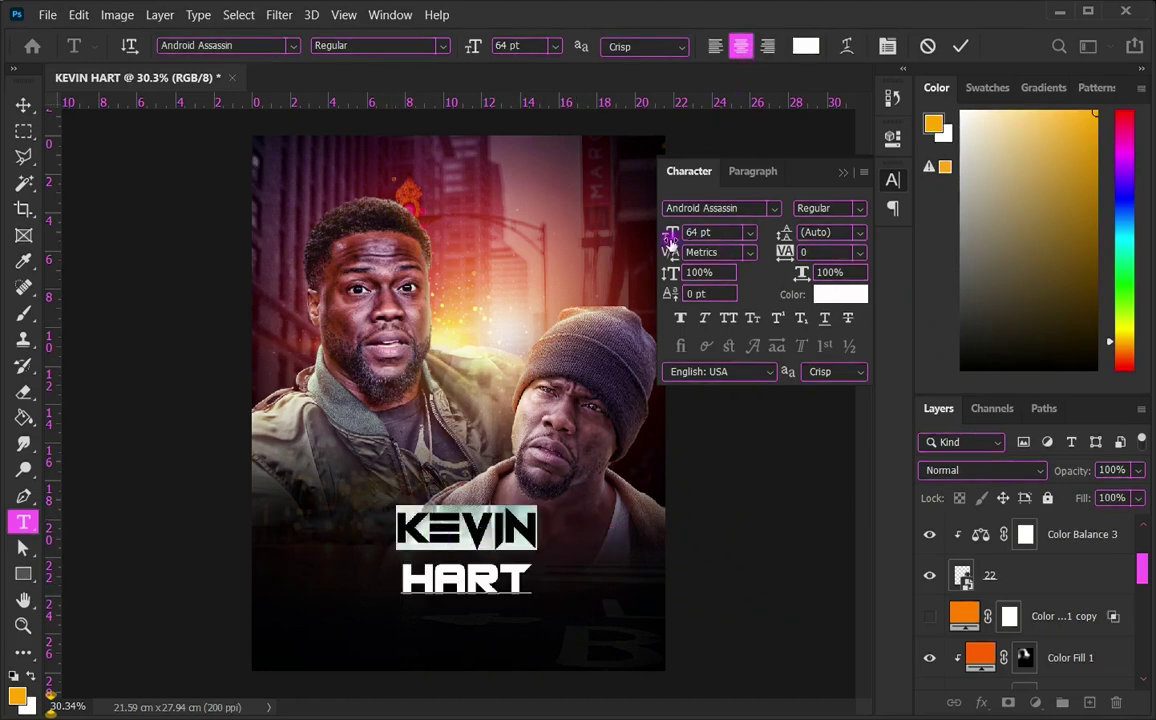
double_click(700, 232)
text(90)
key(Return)
drag(401, 568, 398, 603)
drag(570, 545, 350, 460)
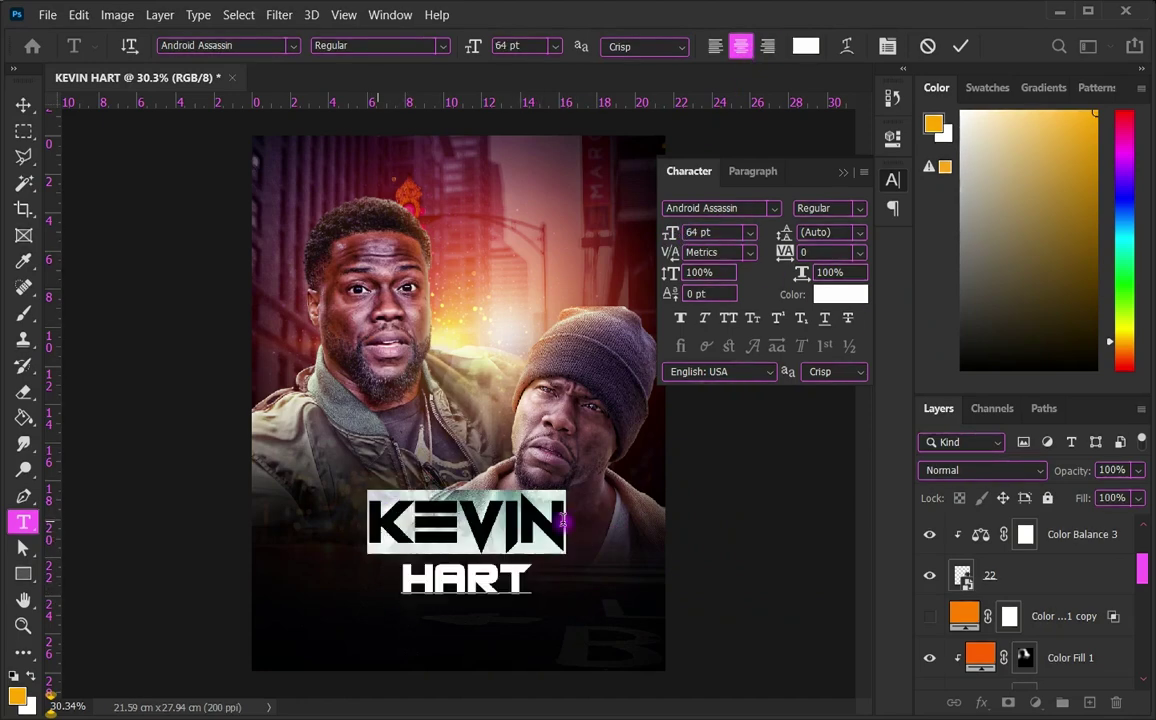
drag(671, 232, 690, 232)
Step: Delete the HART line and add HART as a separate text layer below KEVIN
scroll(480, 621, up, 1)
drag(477, 612, 387, 612)
key(BackSpace)
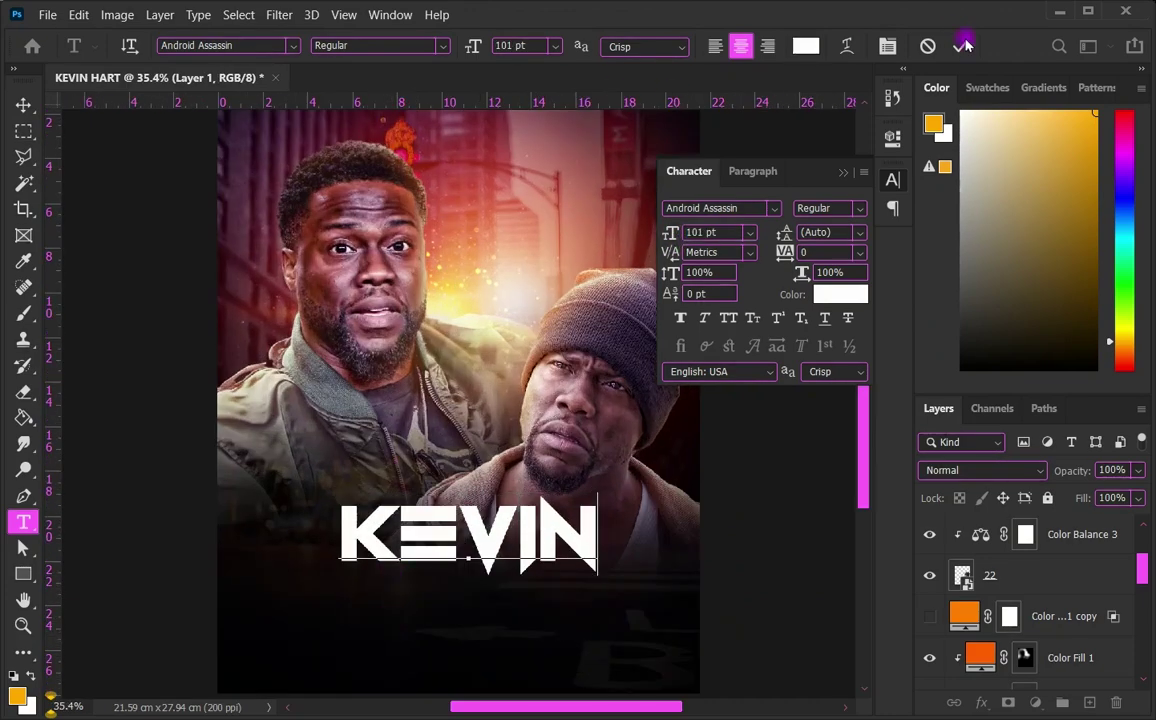
click(960, 45)
click(358, 360)
text(HART)
drag(375, 420, 478, 678)
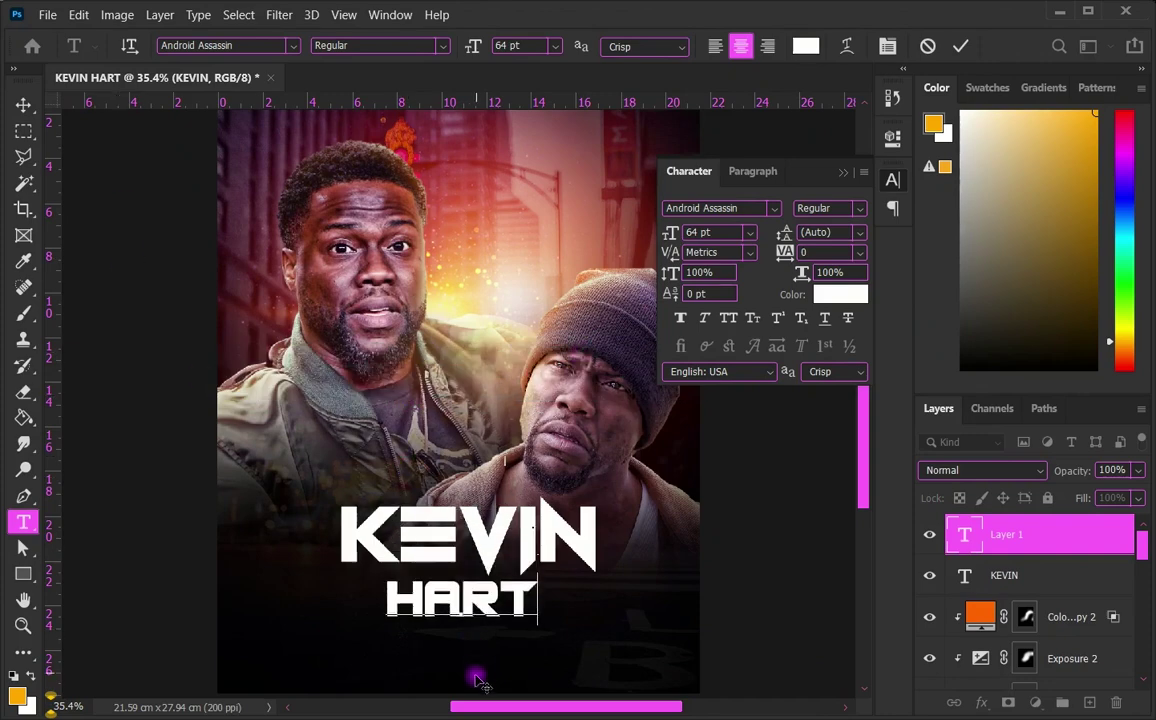
click(23, 104)
scroll(573, 635, up, 2)
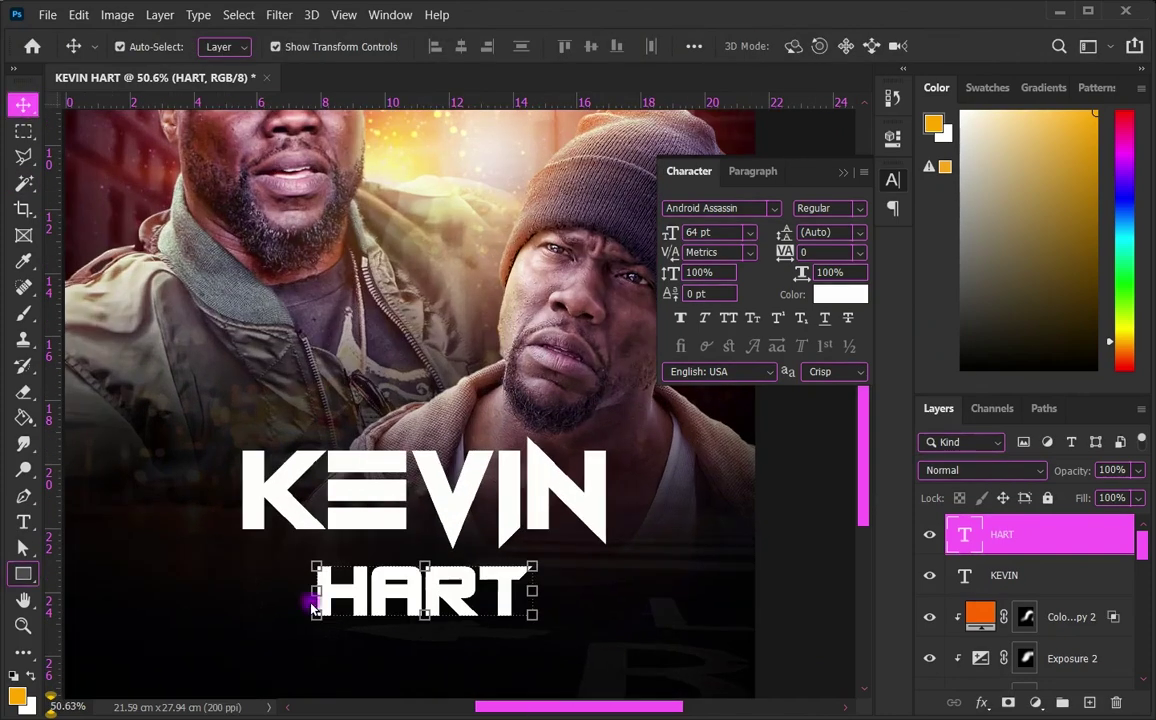
Step: Draw a rectangle around HART and place it beneath the HART layer
key(u)
drag(276, 553, 579, 627)
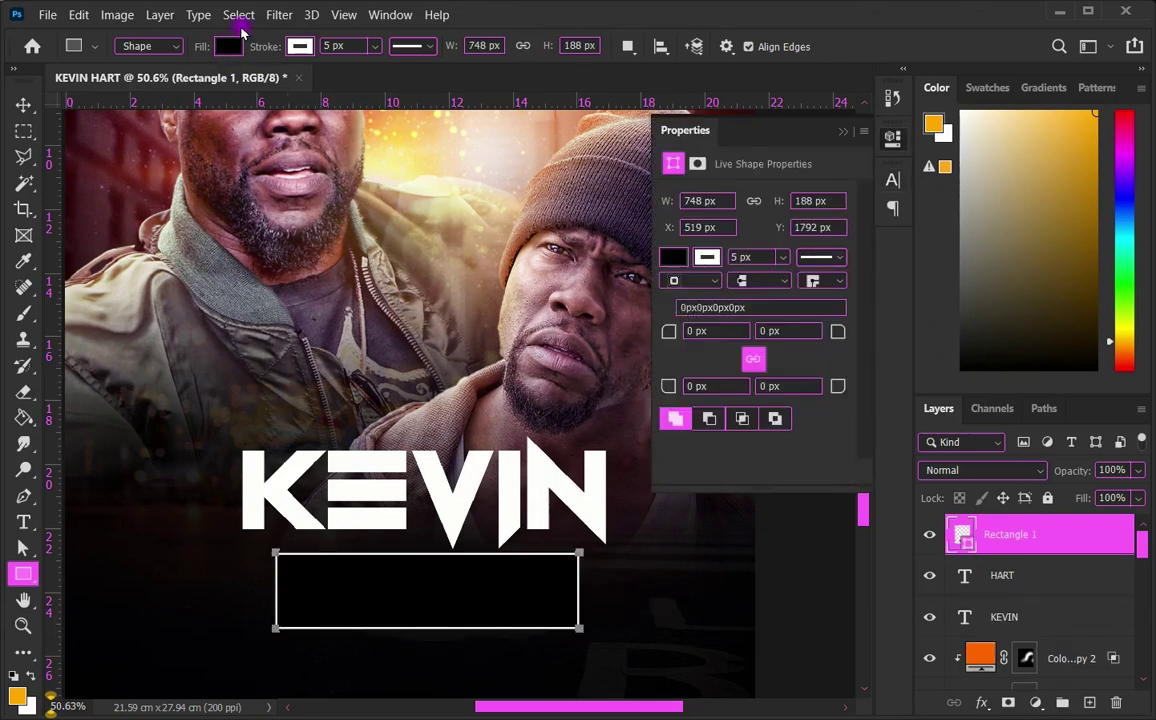
drag(1016, 590, 957, 588)
Step: Fill the rectangle with purple #8b00e4 and reselect the HART text layer
double_click(962, 577)
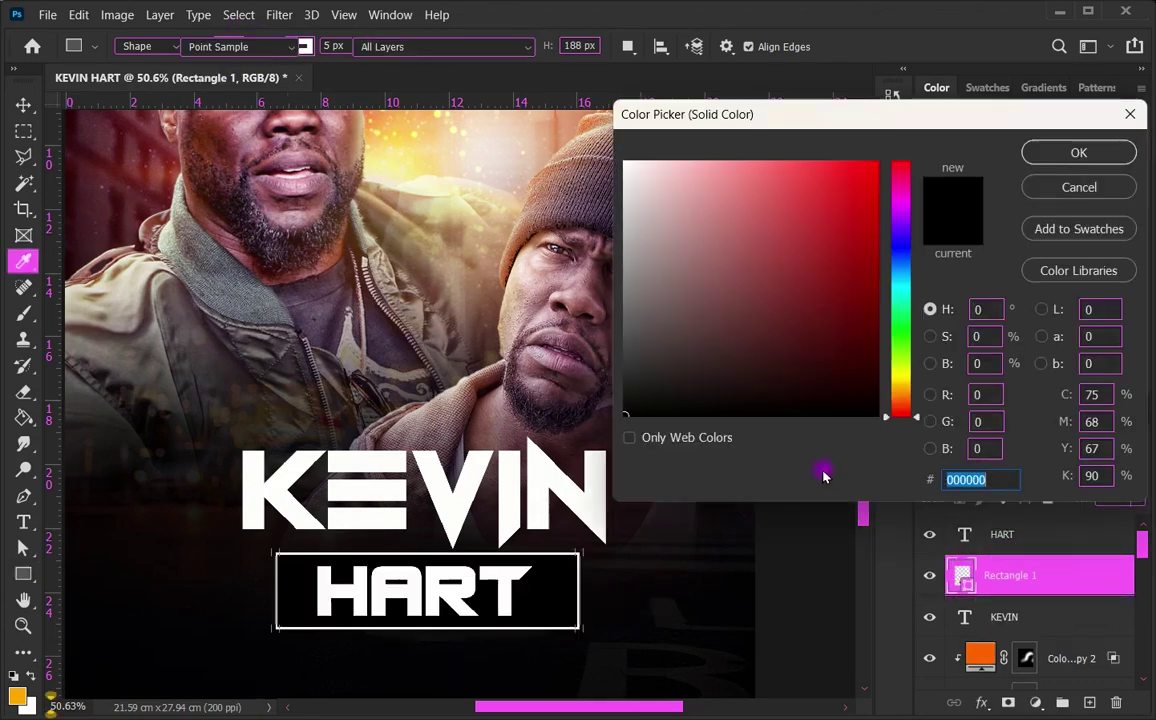
drag(900, 183, 896, 175)
click(877, 163)
click(877, 189)
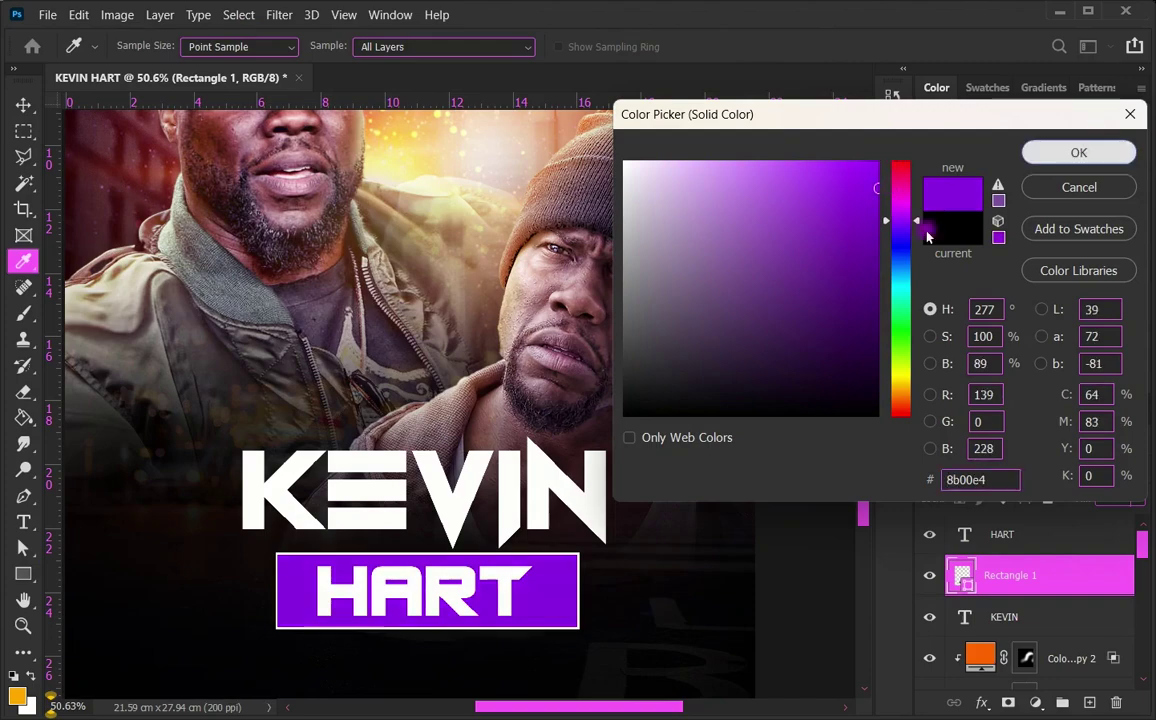
key(Return)
click(23, 104)
click(115, 220)
click(477, 555)
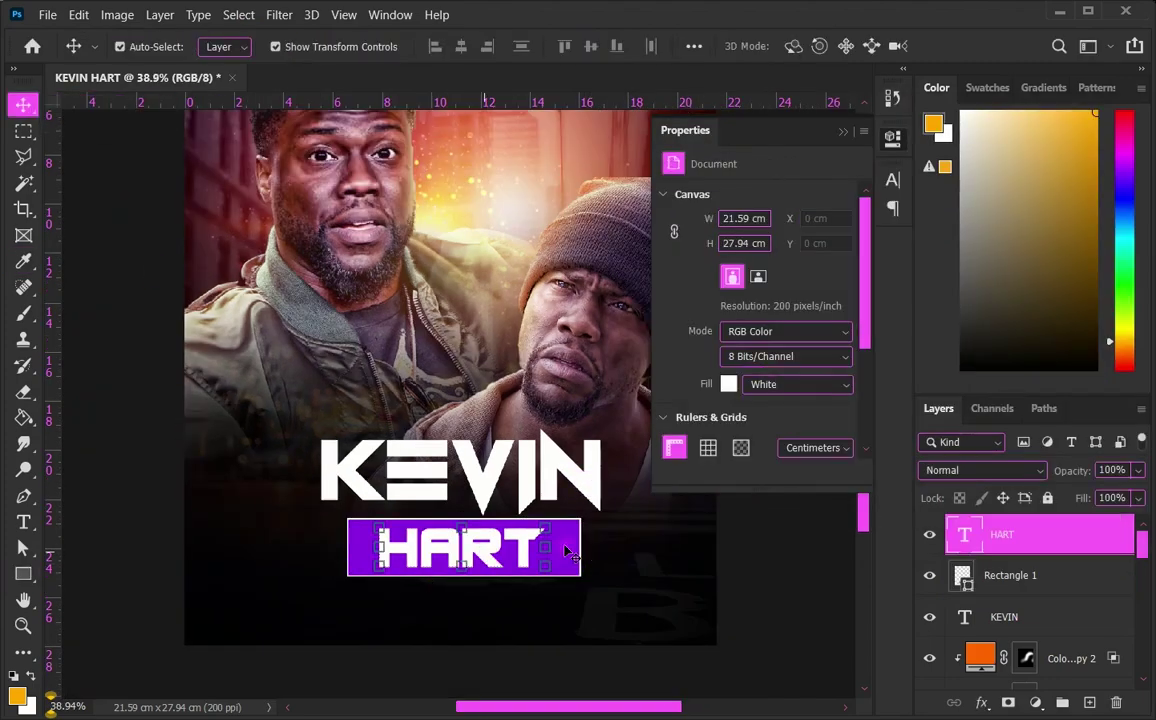
Step: Narrow the purple rectangle by pulling in its right edge
shift+click(560, 566)
scroll(600, 50, down, 3)
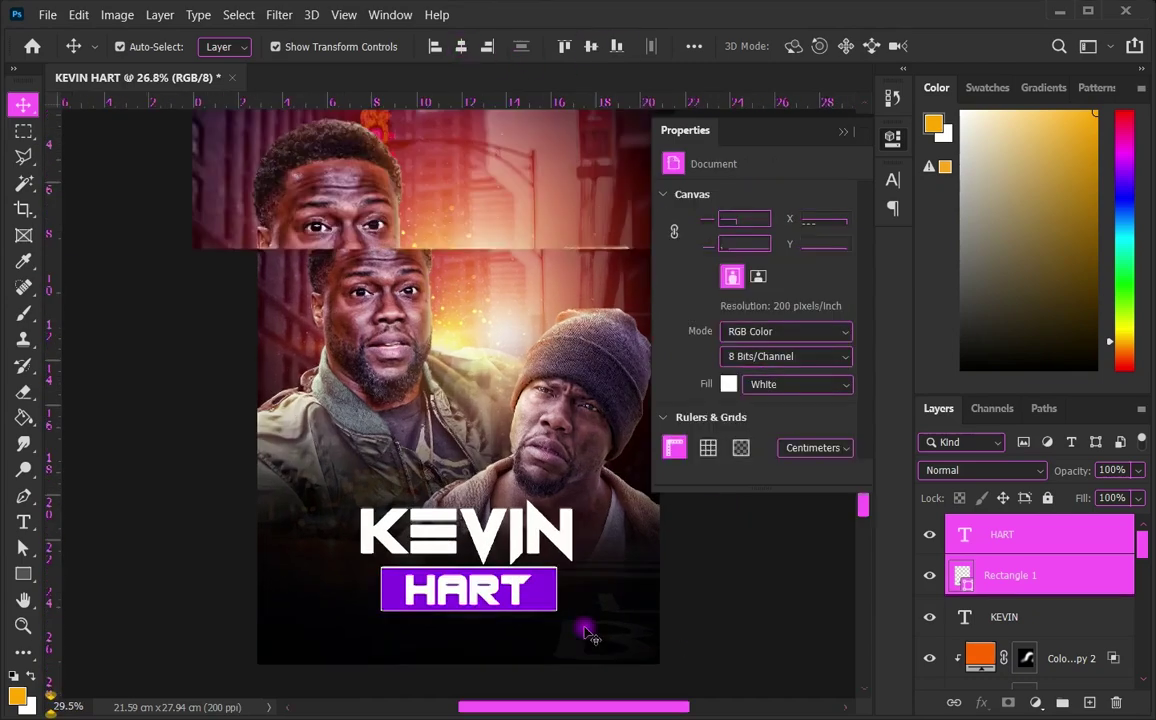
scroll(560, 600, up, 5)
click(542, 580)
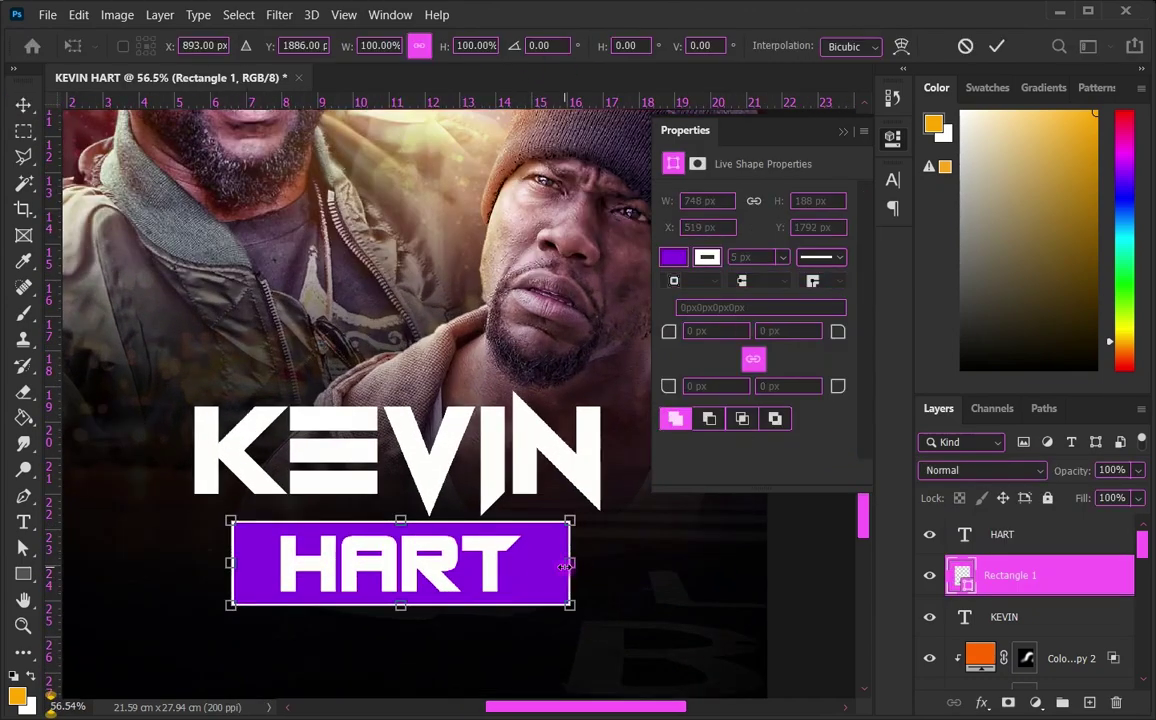
drag(565, 566, 557, 566)
key(Return)
Step: Scale HART and its box down together and nudge them up under KEVIN
shift+click(557, 519)
drag(557, 519, 541, 517)
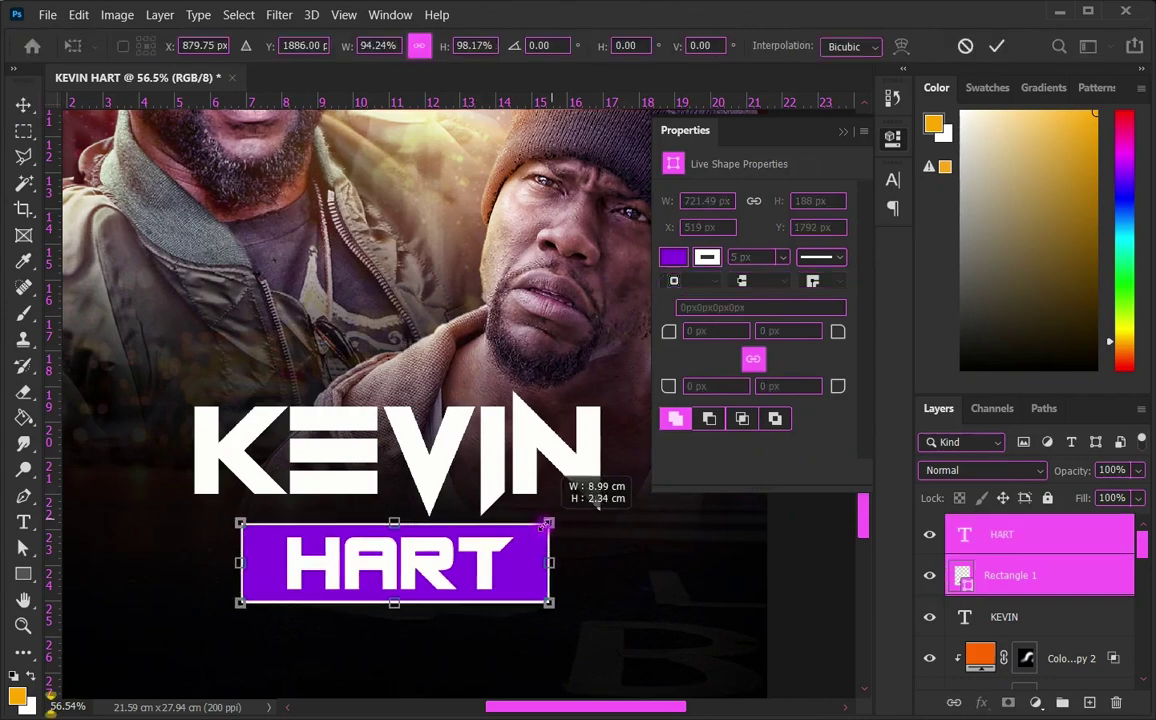
key(Return)
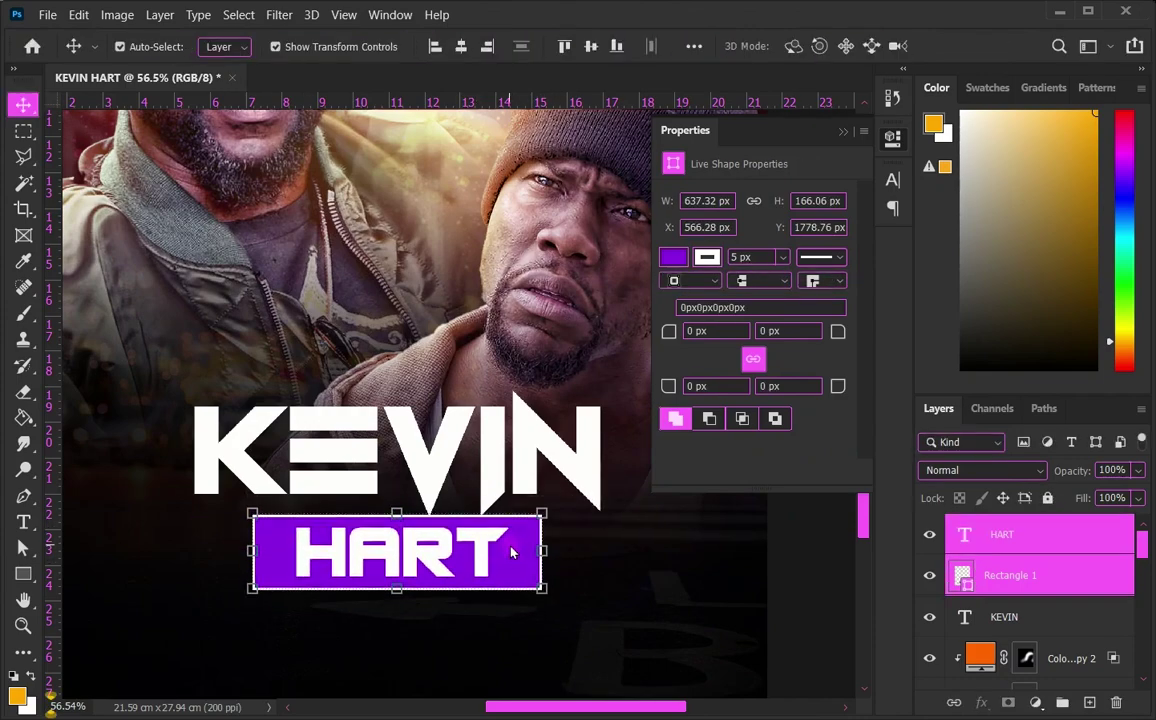
drag(1004, 617, 1004, 522)
Step: Fit the poster in view and select the KEVIN text layer
key(ctrl+0)
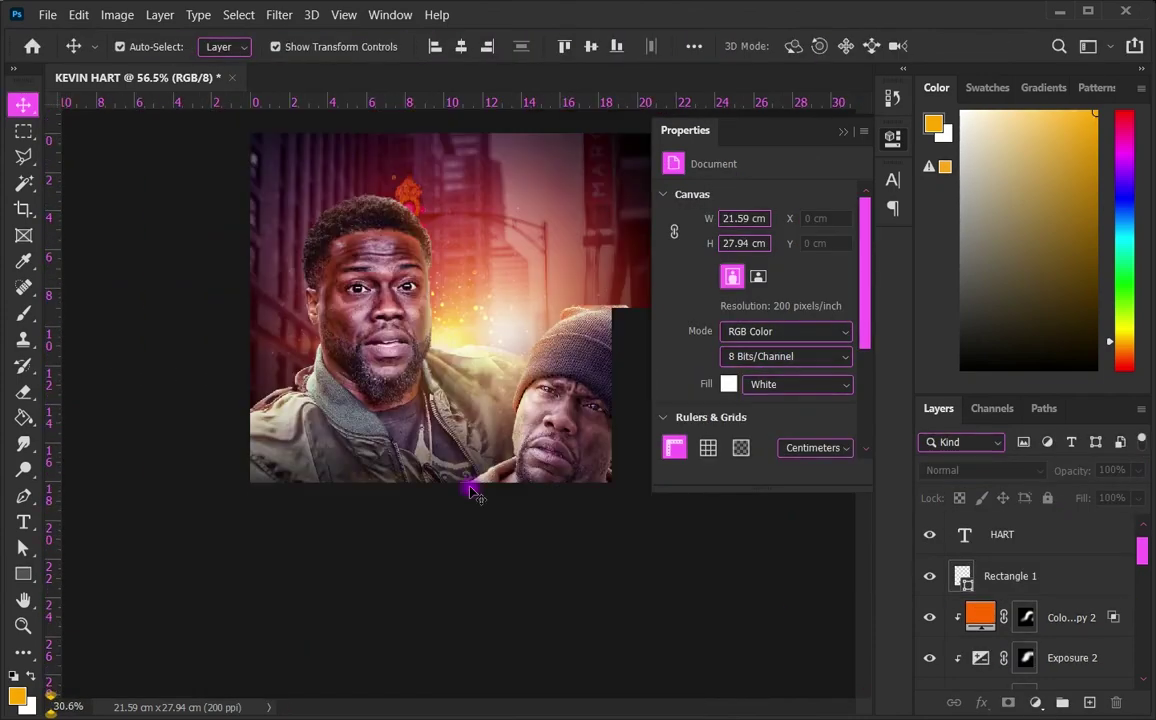
click(560, 530)
click(1003, 577)
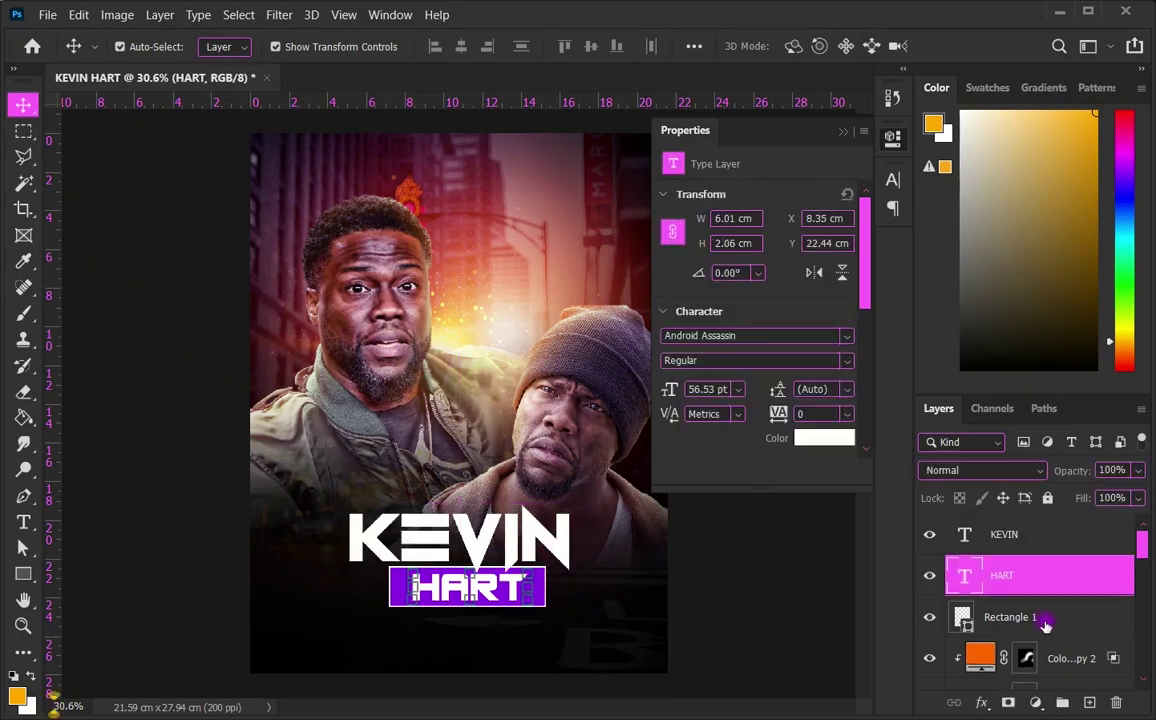
shift+click(1045, 622)
click(761, 602)
scroll(700, 604, up, 1)
click(1112, 540)
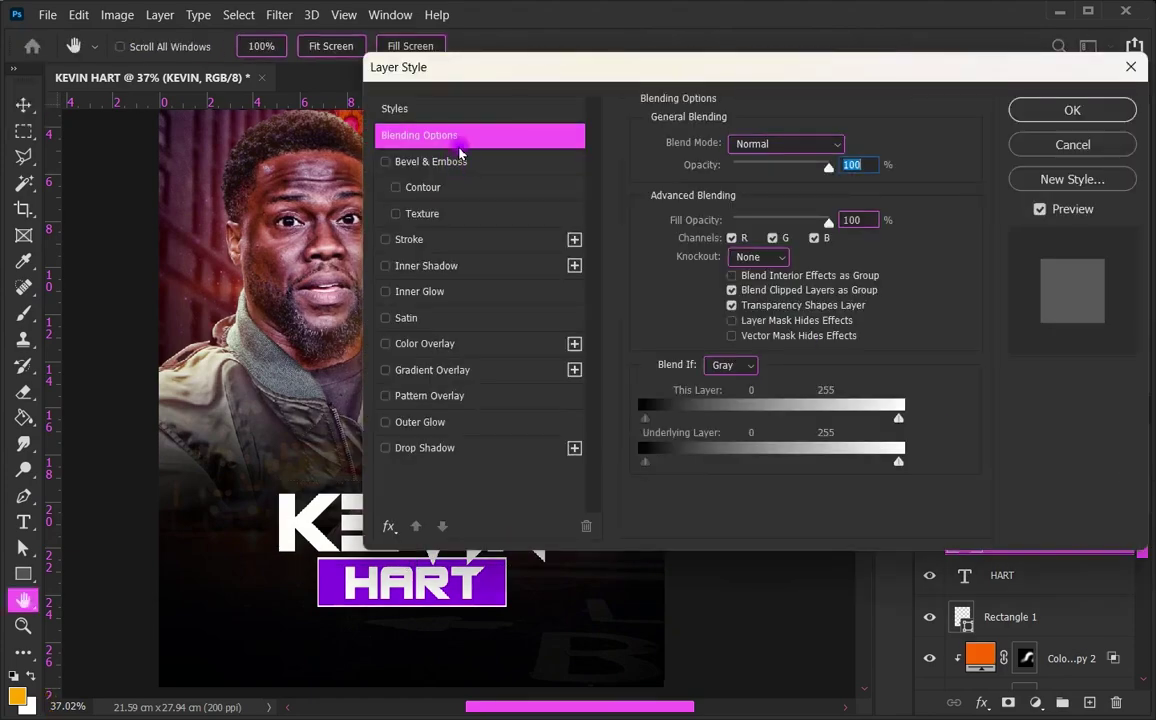
Step: Give KEVIN a Bevel & Emboss and a drop shadow pushed farther down
click(557, 170)
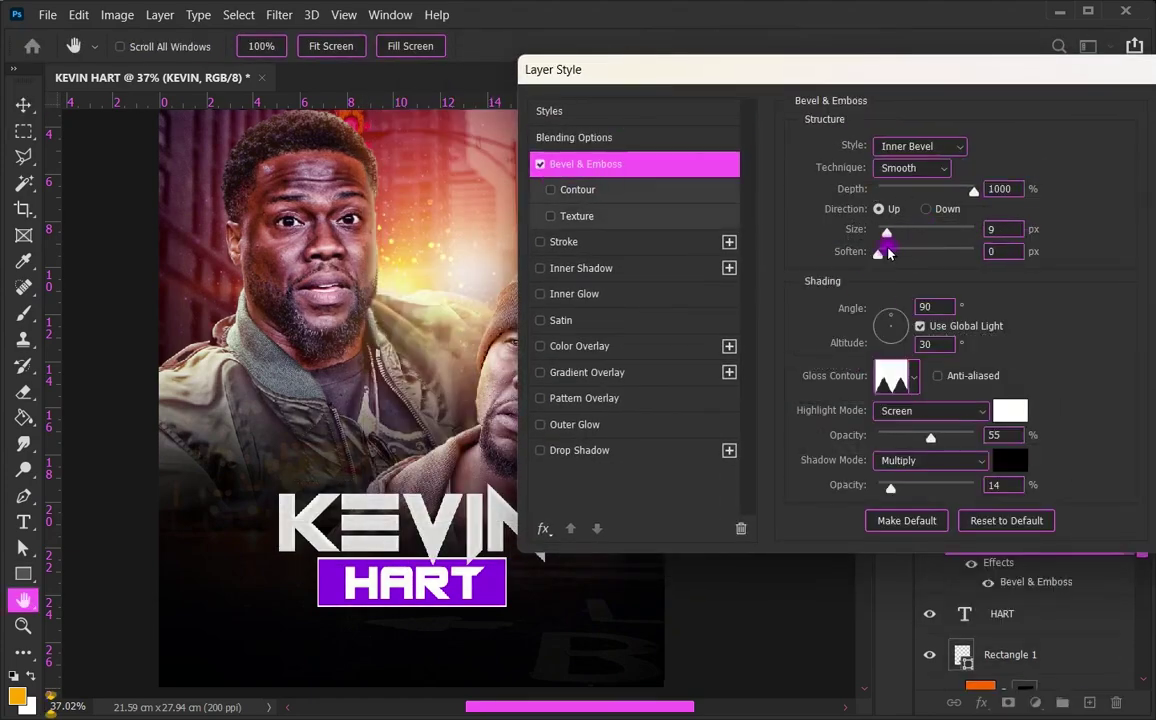
click(605, 450)
drag(885, 236, 895, 238)
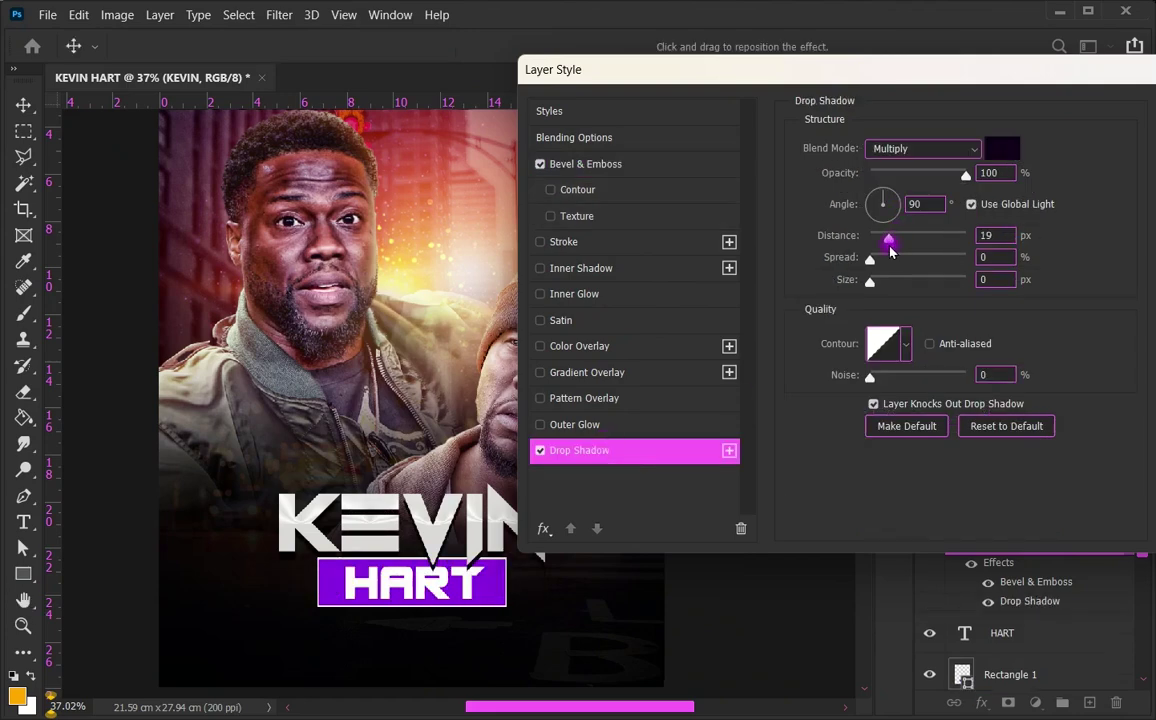
Step: Add a 250 px bright magenta outer glow to KEVIN
click(610, 425)
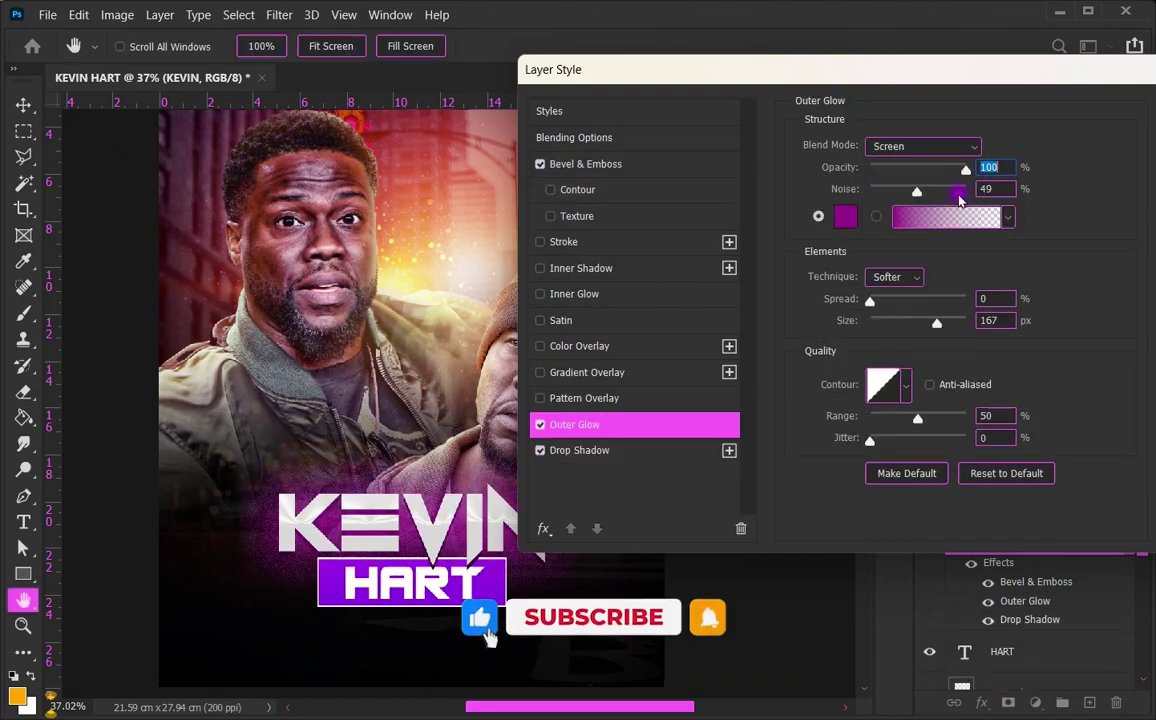
drag(937, 322, 985, 322)
drag(909, 191, 860, 193)
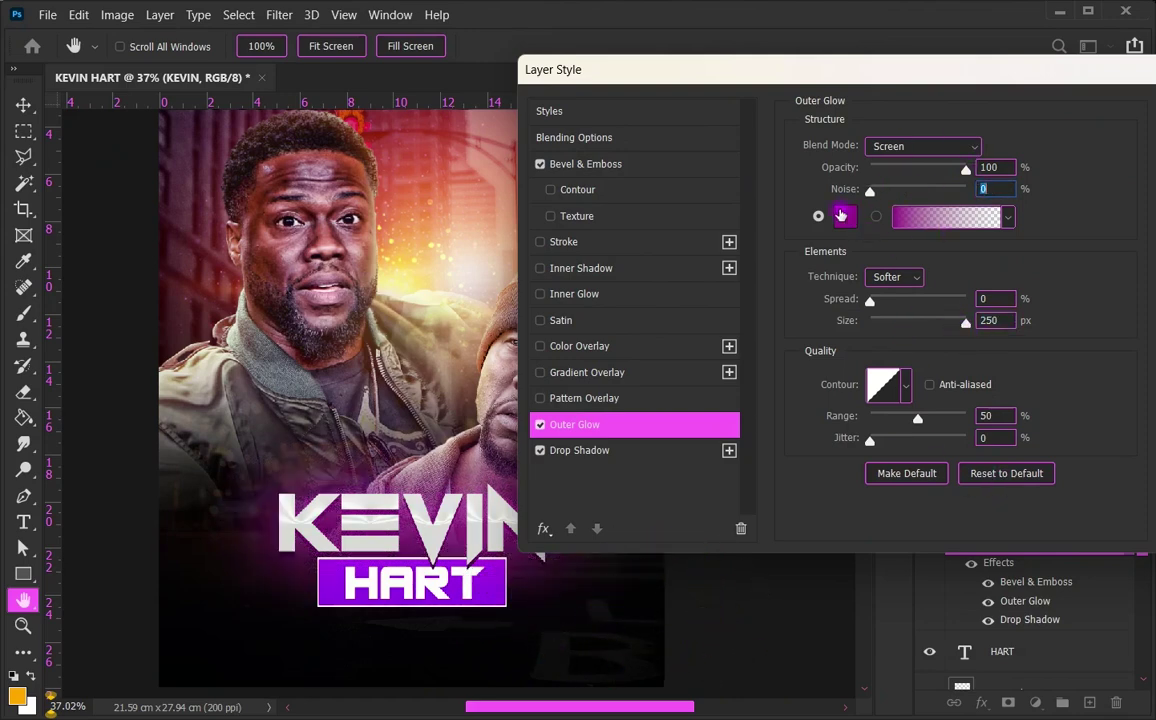
click(845, 216)
drag(850, 240, 890, 157)
click(1078, 152)
click(843, 216)
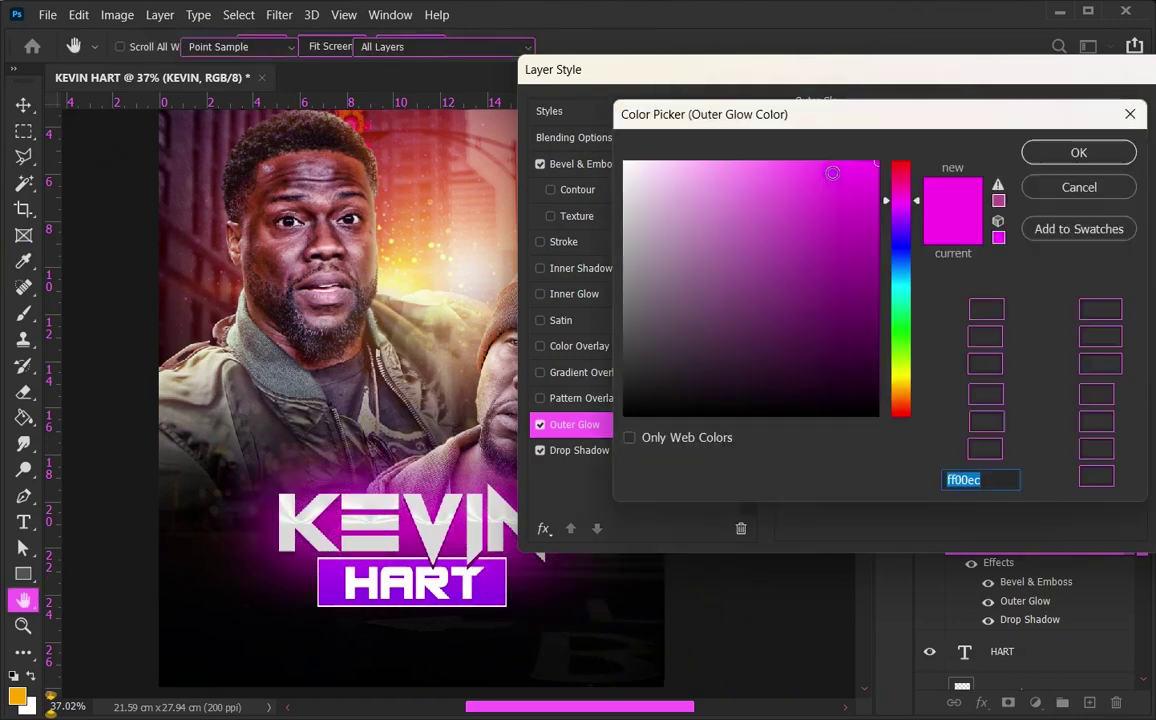
click(901, 205)
click(1040, 155)
Step: Set the KEVIN glow noise to 8% and apply the layer styles
click(880, 191)
mouse_move(874, 66)
mouse_down()
mouse_move(937, 77)
mouse_move(846, 93)
mouse_up()
click(942, 202)
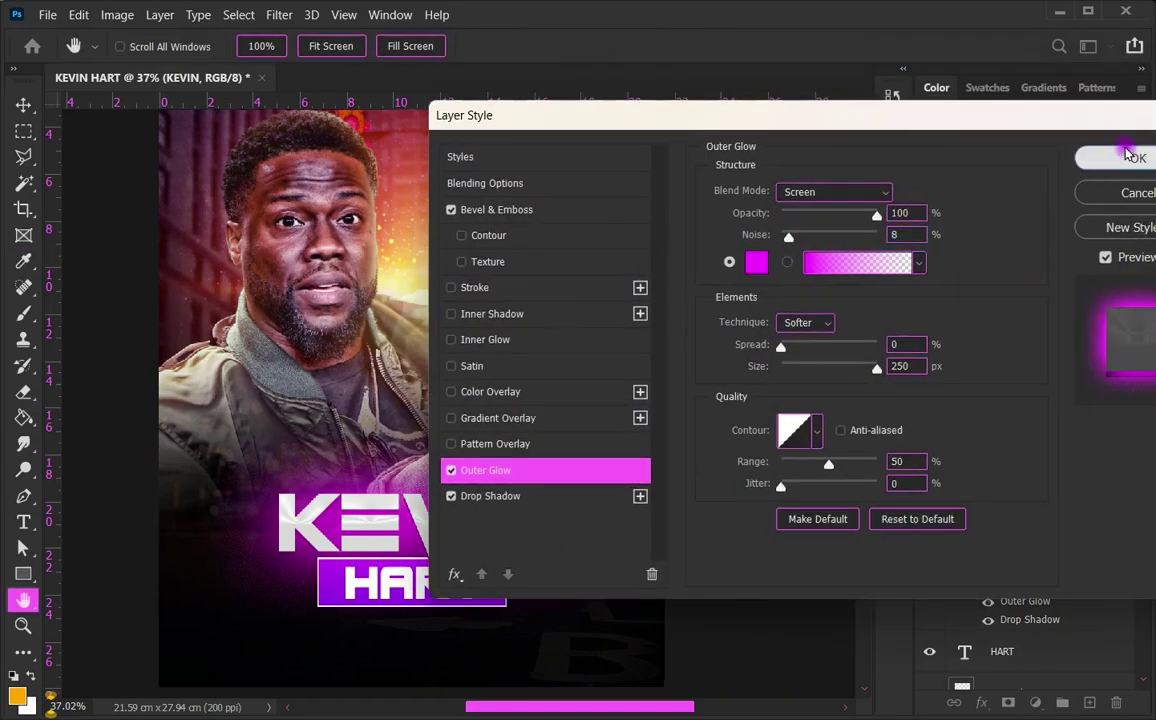
click(1110, 155)
click(743, 583)
scroll(547, 609, down, 1)
scroll(520, 620, up, 1)
click(1000, 651)
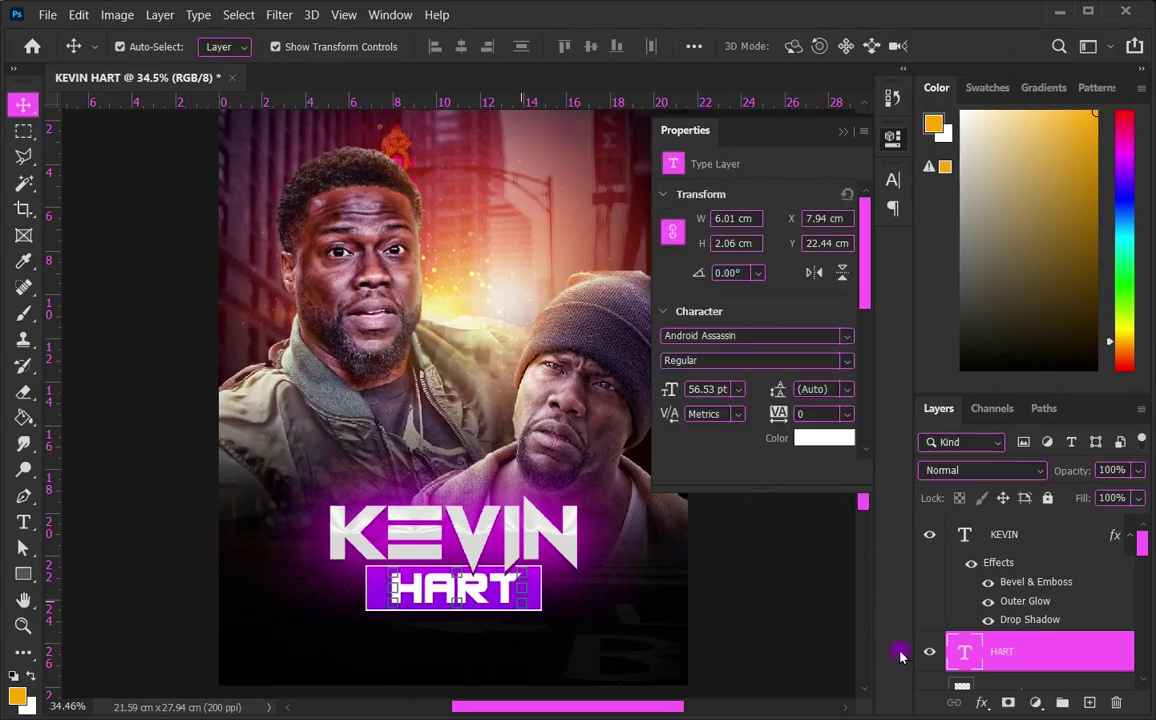
Step: Change the Rectangle 1 box fill behind HART to orange
scroll(1000, 600, down, 2)
click(1040, 578)
double_click(962, 576)
click(905, 390)
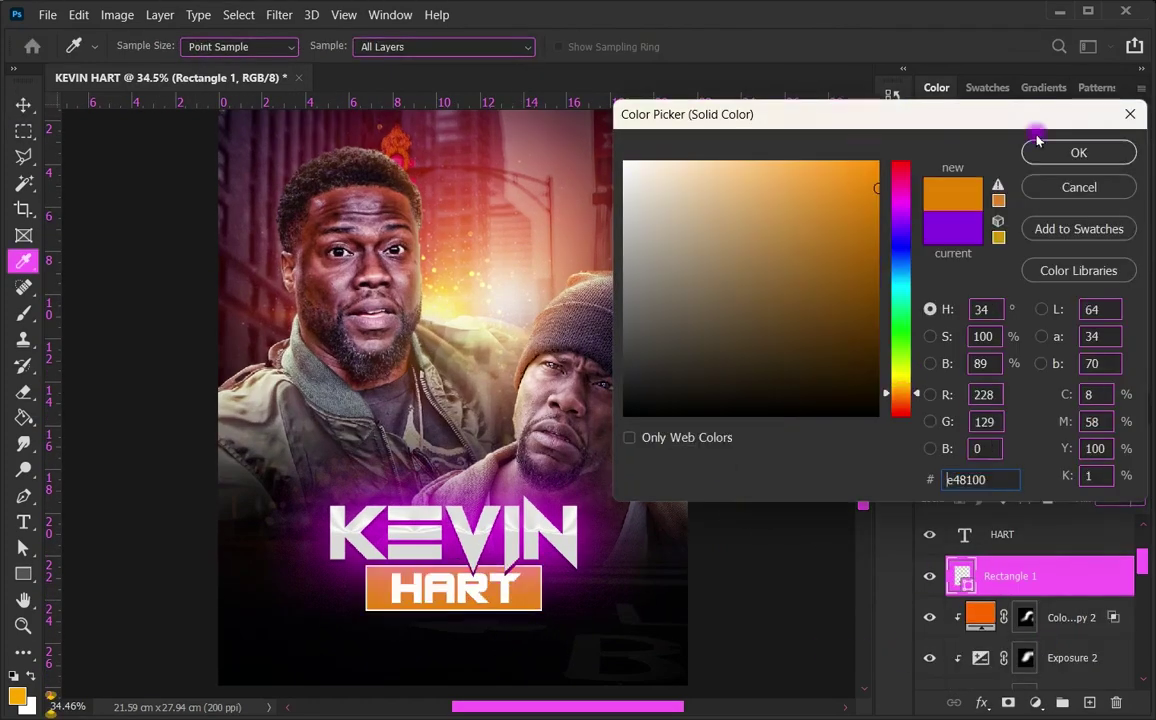
click(1079, 152)
Step: Add a fully saturated golden-yellow outer glow to the box
double_click(1080, 576)
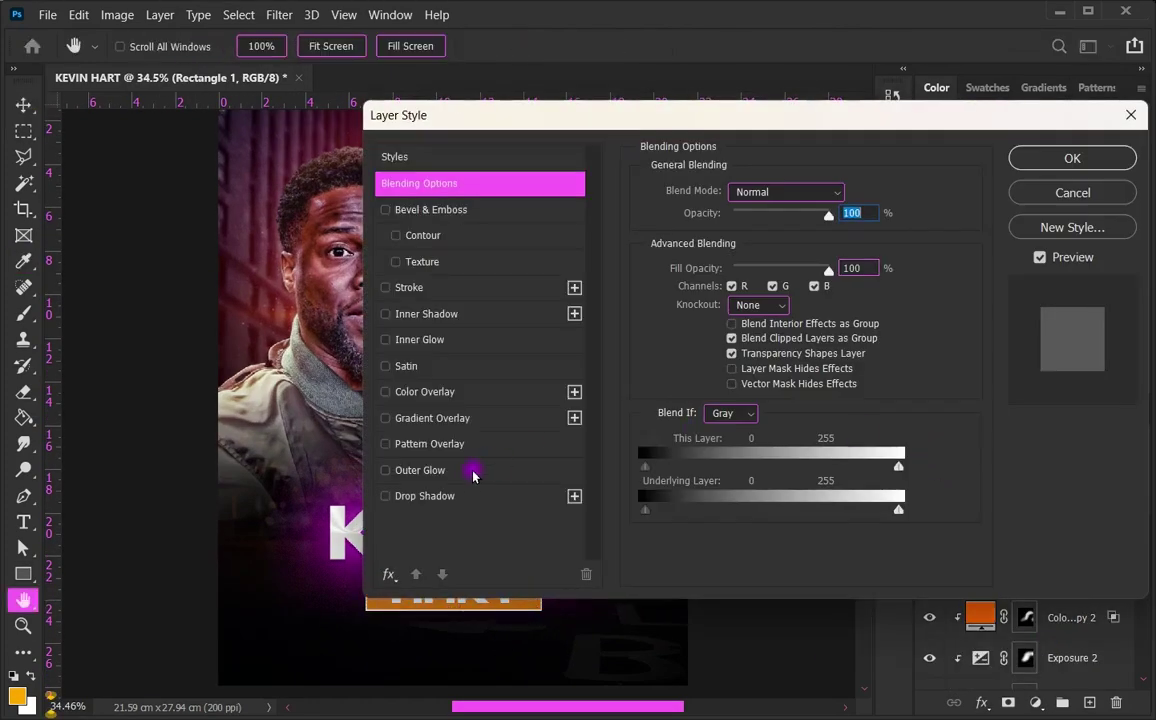
click(477, 470)
drag(624, 111, 833, 111)
click(839, 186)
click(543, 572)
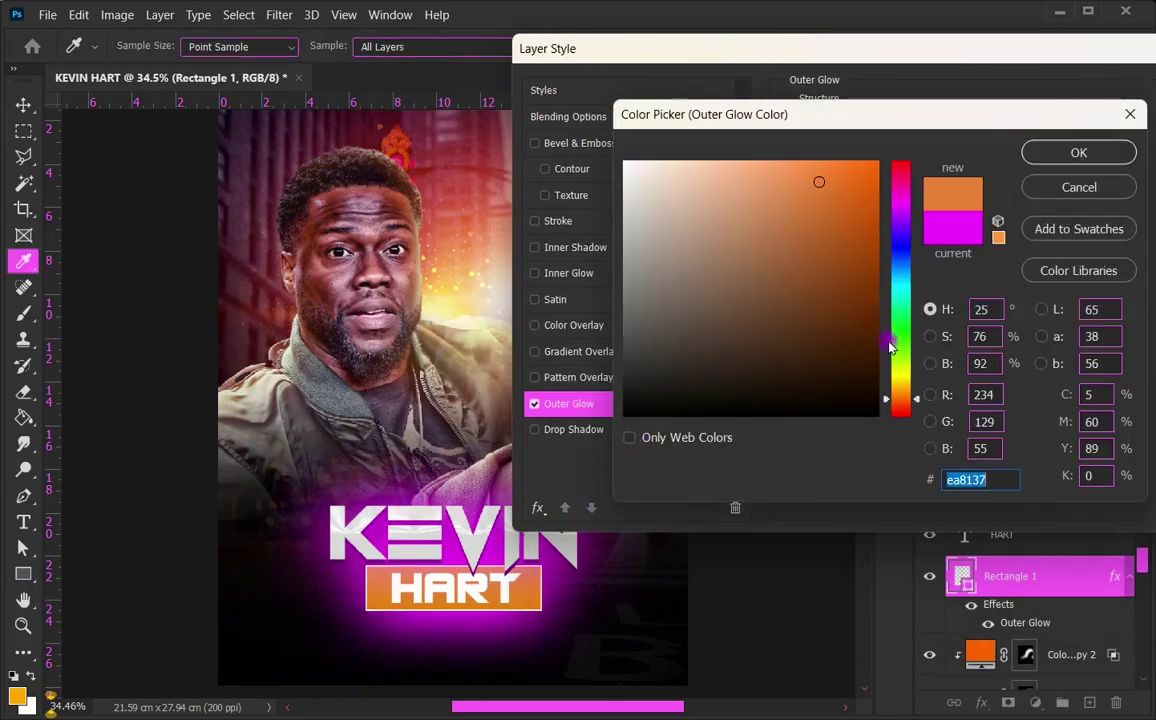
drag(900, 398, 900, 388)
drag(870, 170, 887, 136)
drag(900, 394, 900, 386)
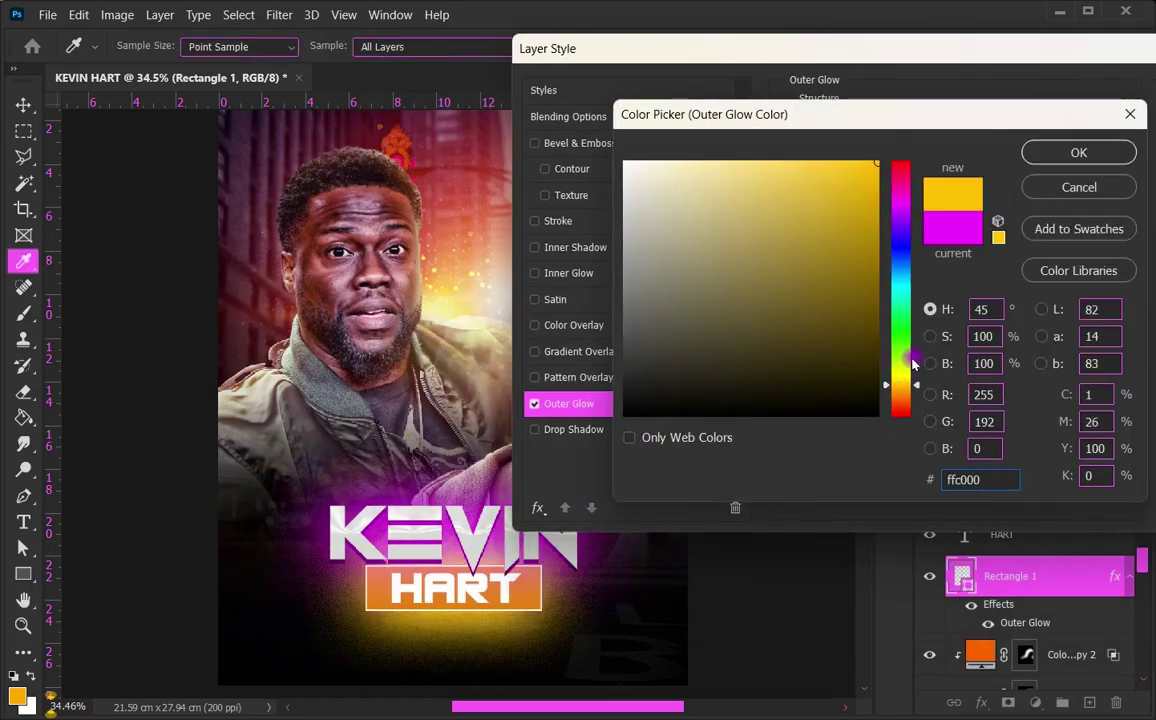
key(Return)
Step: Set the box glow to 50% opacity and 84 px size, then apply it
mouse_move(960, 301)
mouse_down()
mouse_move(900, 301)
mouse_move(913, 301)
mouse_up()
mouse_move(960, 147)
mouse_down()
mouse_move(914, 150)
mouse_move(931, 149)
mouse_up()
mouse_move(913, 301)
mouse_down()
mouse_move(882, 302)
mouse_move(951, 303)
mouse_up()
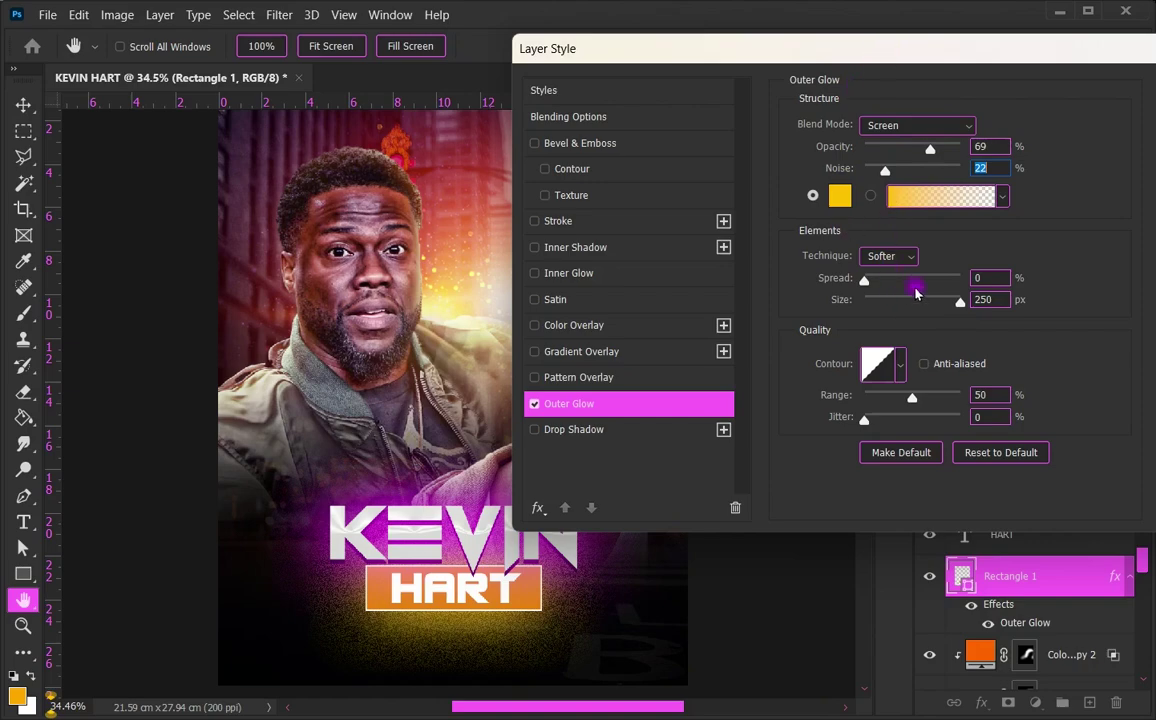
drag(916, 292, 902, 311)
key(Return)
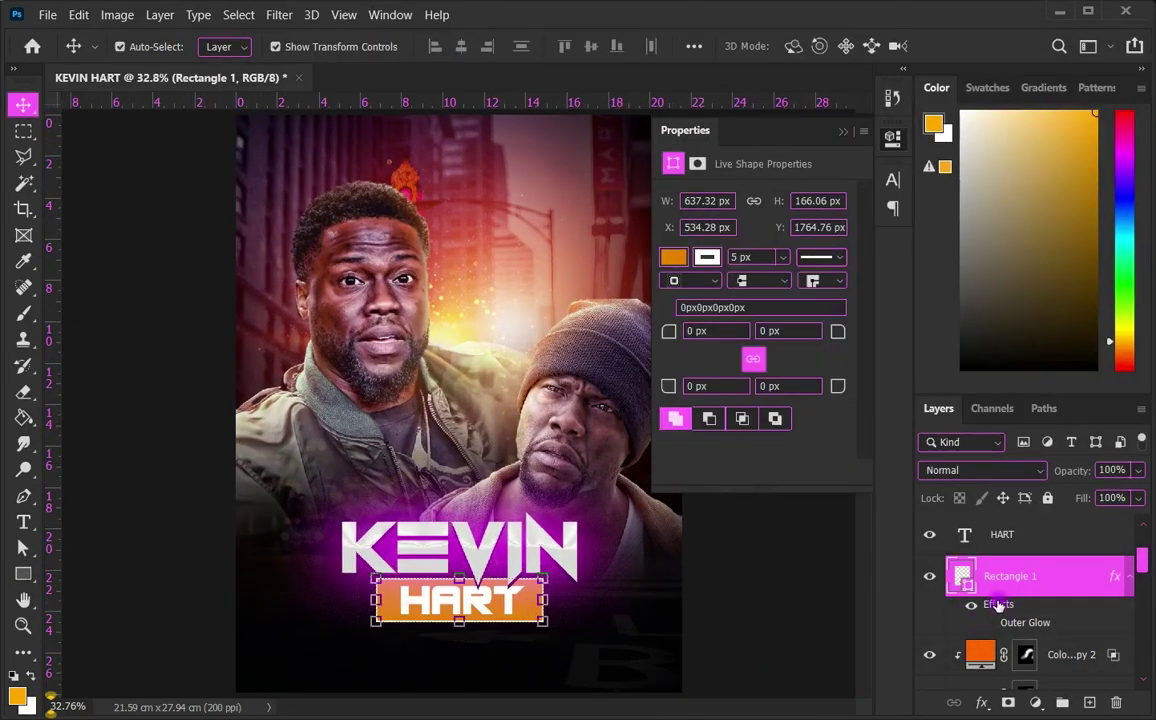
Step: Add a bevel and emboss and a gradient overlay to the HART box
double_click(971, 583)
drag(550, 126, 750, 114)
click(684, 202)
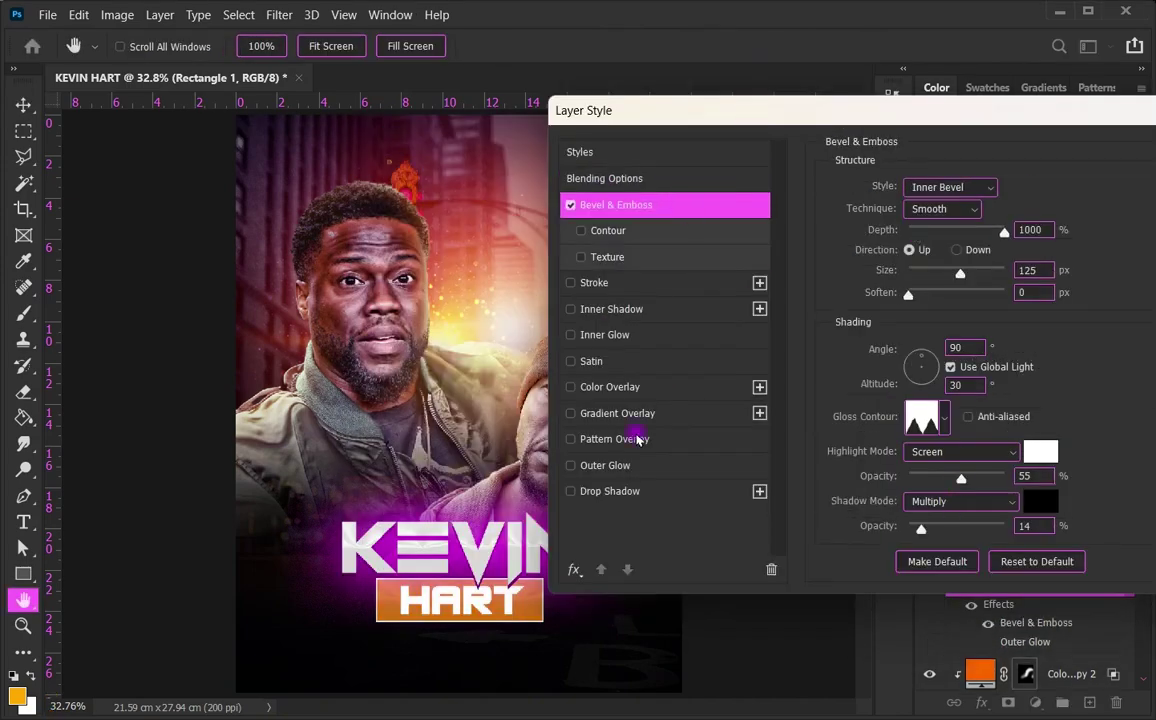
click(638, 418)
drag(983, 147, 751, 201)
key(Return)
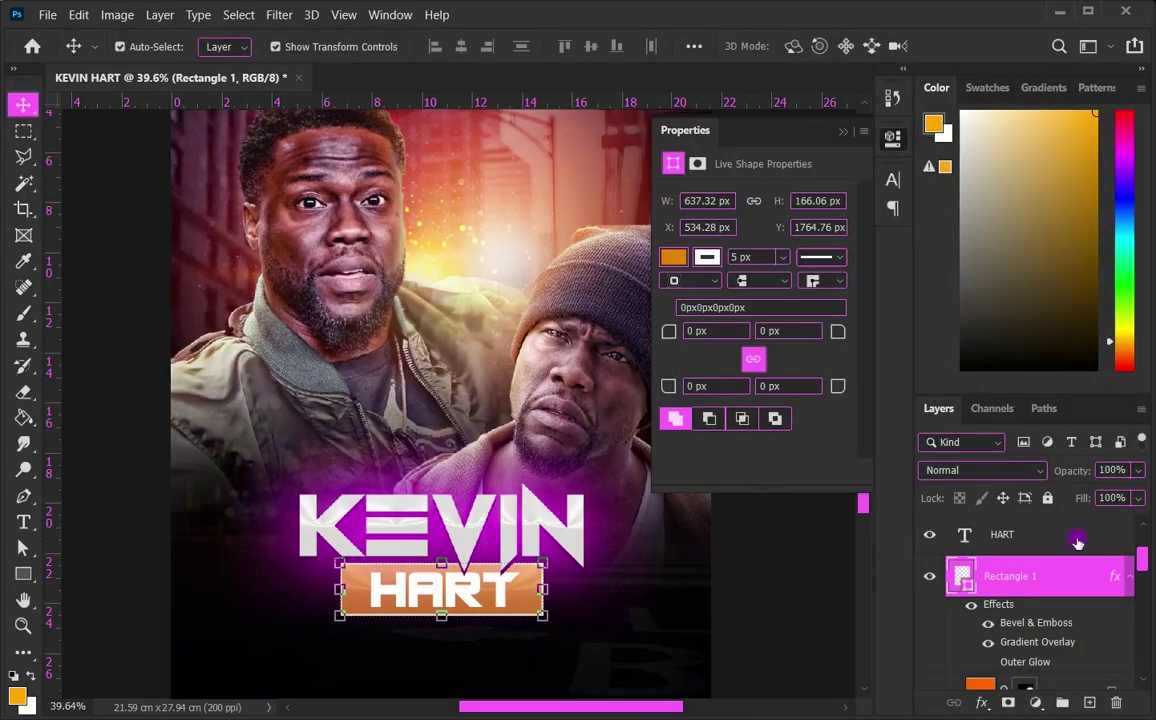
Step: Scale the HART box down to about 85%
scroll(428, 651, up, 3)
key(ctrl+t)
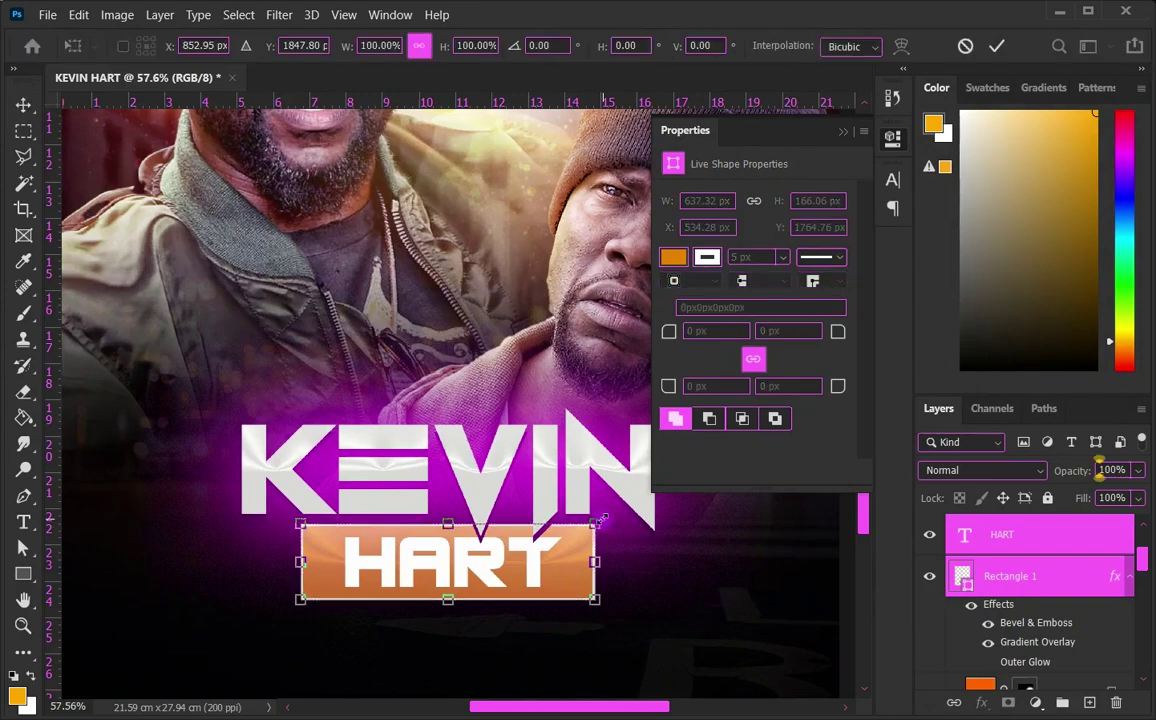
drag(596, 528, 582, 535)
key(Return)
scroll(486, 570, down, 3)
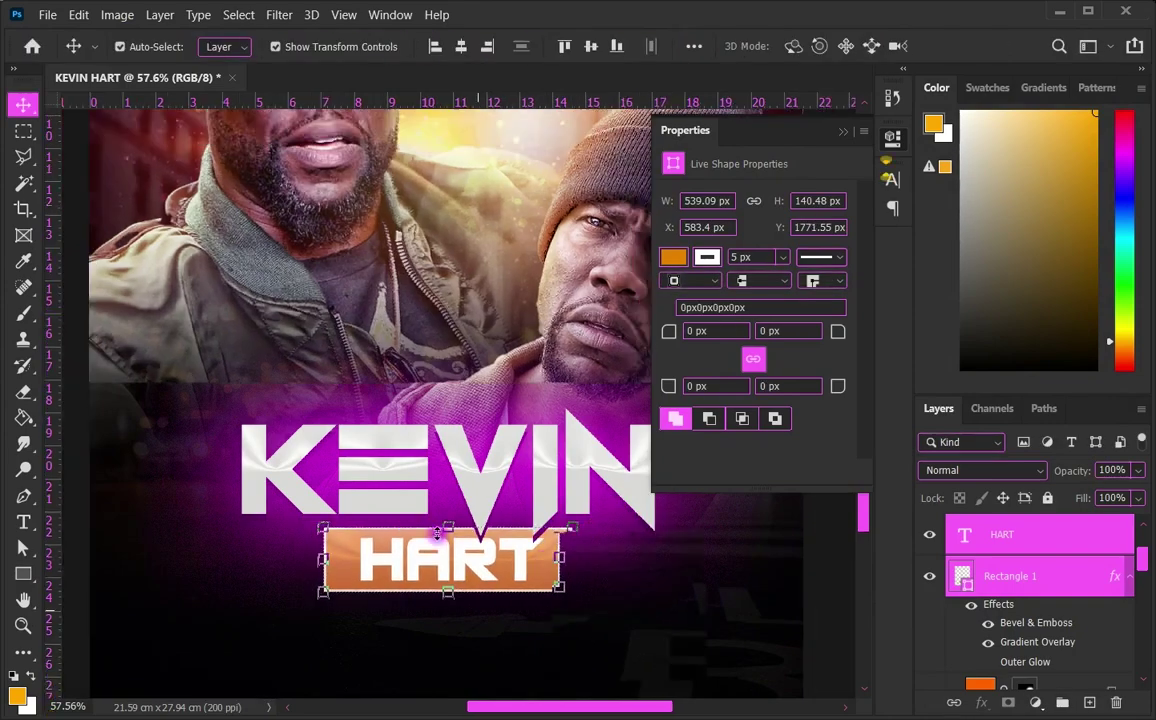
Step: Restyle the HART text in Gotham Black at 45 pt
double_click(450, 552)
click(846, 335)
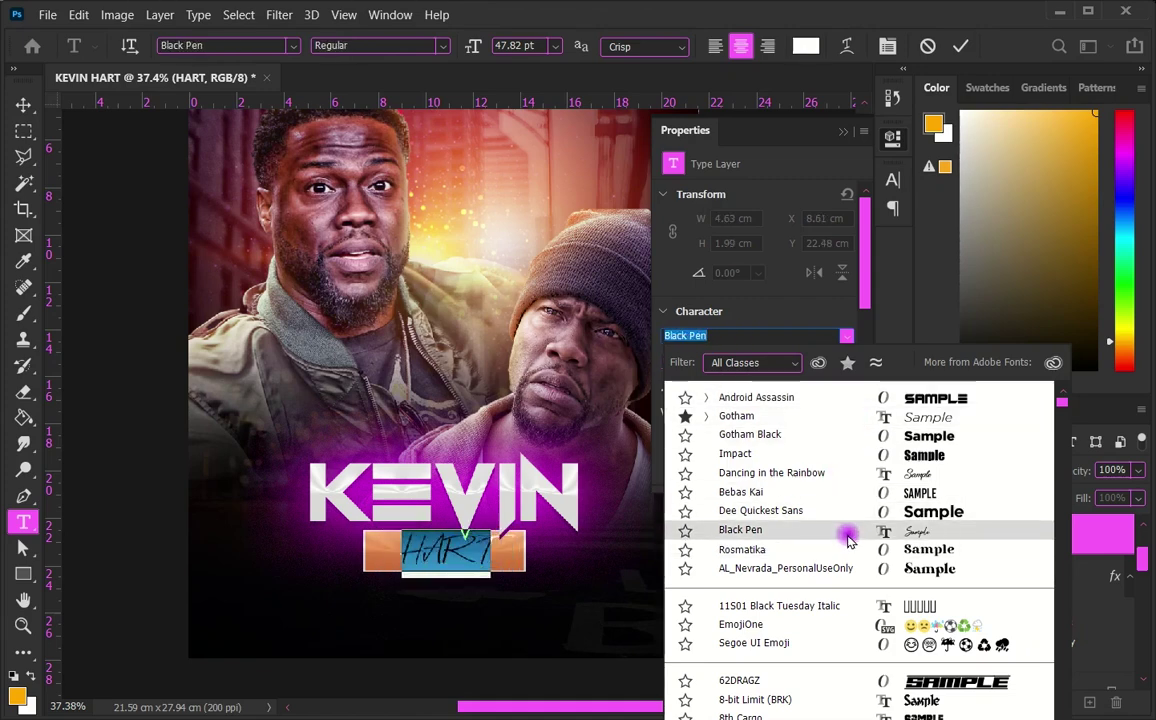
click(877, 436)
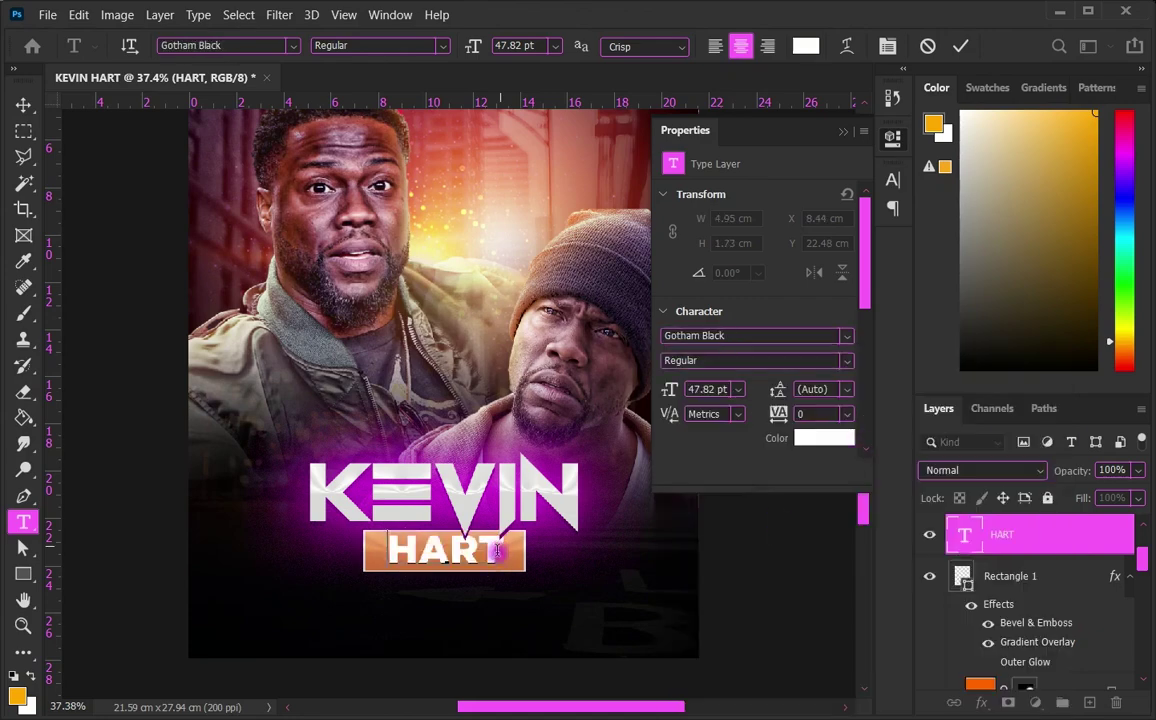
scroll(481, 605, up, 3)
click(707, 389)
text(45)
key(Return)
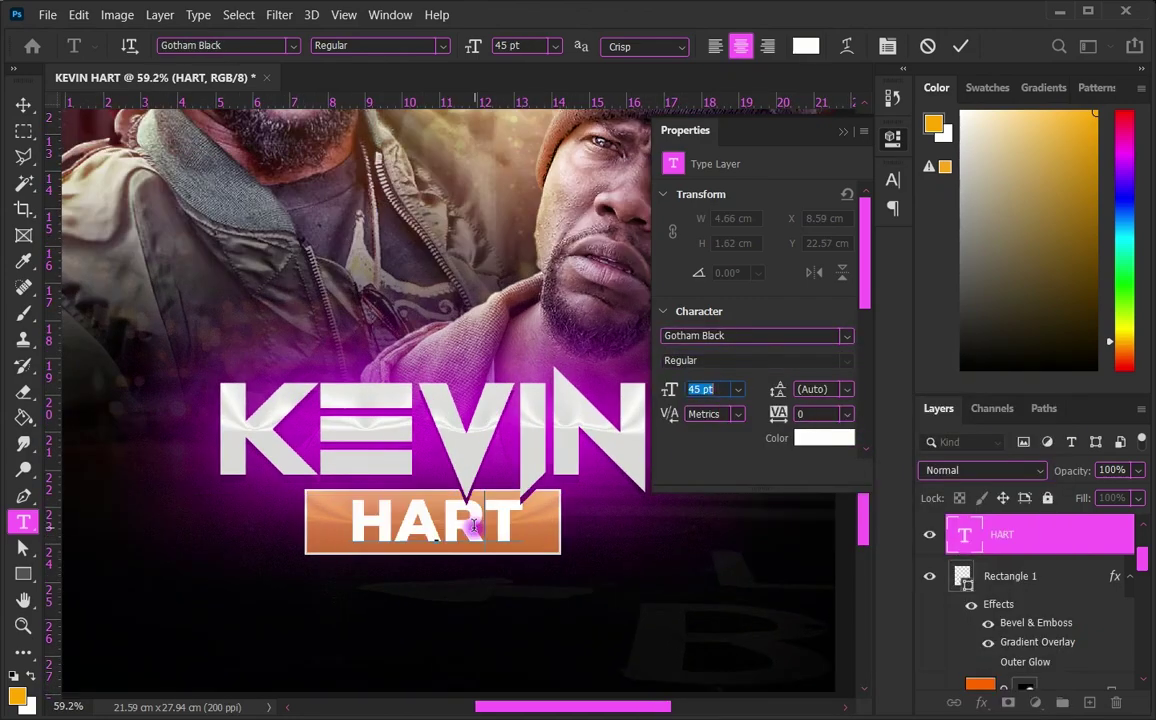
key(v)
Step: Close the floating properties panel and select the Color Fill 1 layer
scroll(560, 418, down, 3)
click(843, 131)
scroll(725, 413, down, 2)
scroll(642, 453, up, 2)
scroll(640, 452, down, 1)
scroll(640, 452, up, 1)
click(360, 255)
double_click(980, 545)
Step: Change Color Fill 1 to red and target the Exposure 1 mask
click(903, 408)
key(Return)
click(1023, 590)
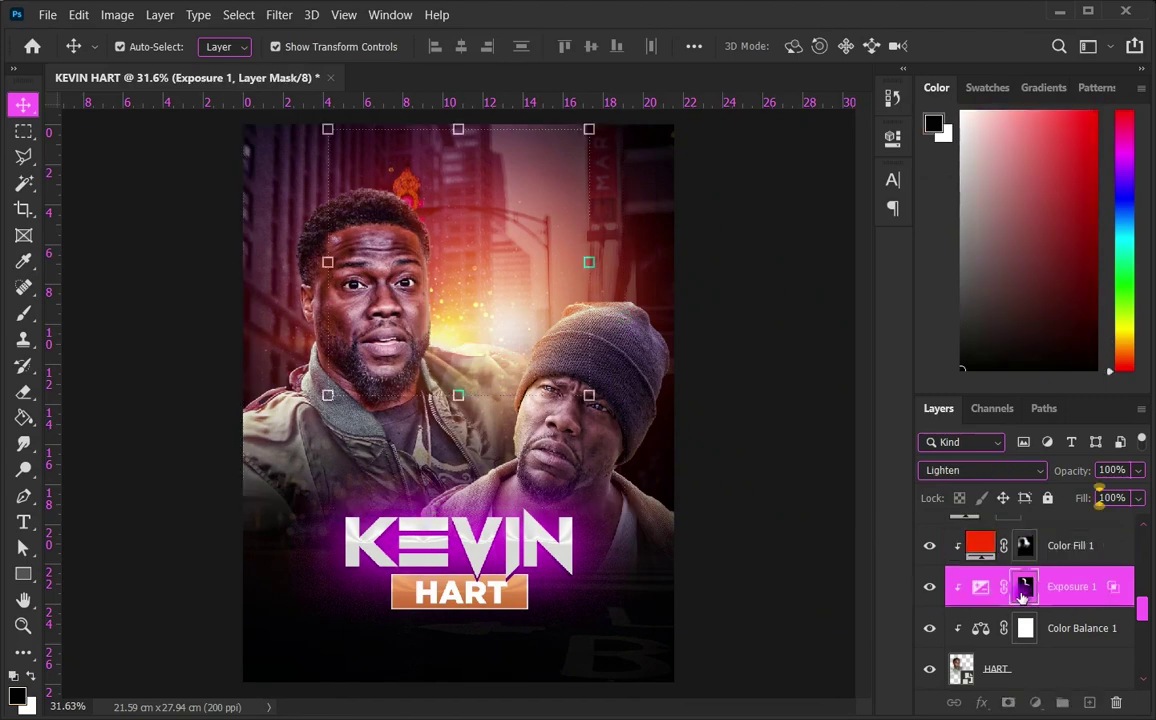
Step: Paint white on the Exposure 1 mask with a ~115 brush around the front man's face
click(24, 312)
scroll(420, 225, up, 1)
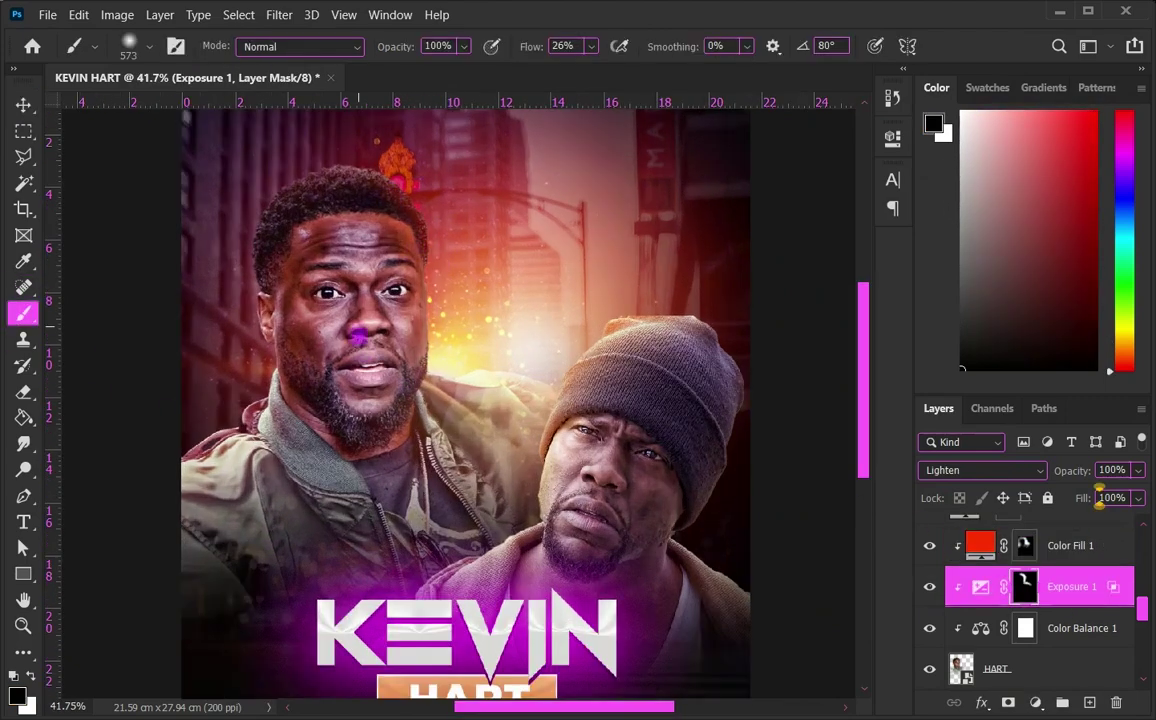
scroll(354, 215, up, 1)
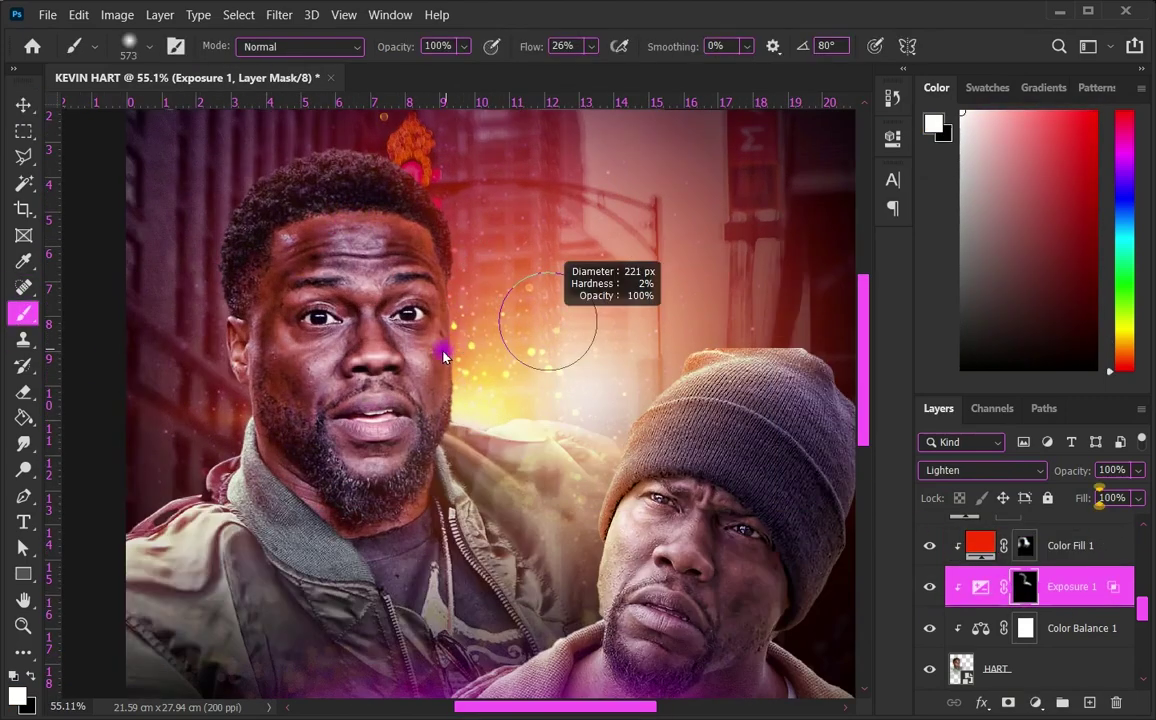
key(x)
scroll(548, 320, up, 1)
drag(482, 295, 470, 303)
drag(478, 402, 525, 385)
drag(462, 416, 468, 268)
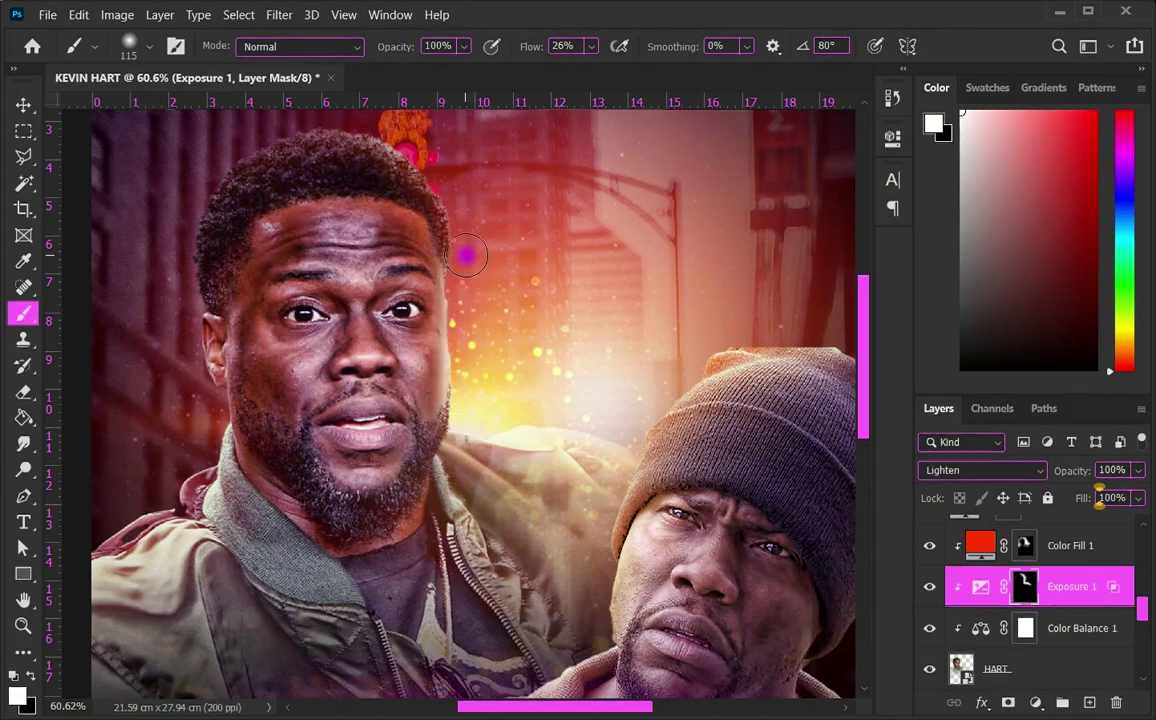
Step: Set the Exposure 1 blend mode to Linear Dodge (Add)
scroll(413, 153, down, 3)
click(931, 586)
click(978, 472)
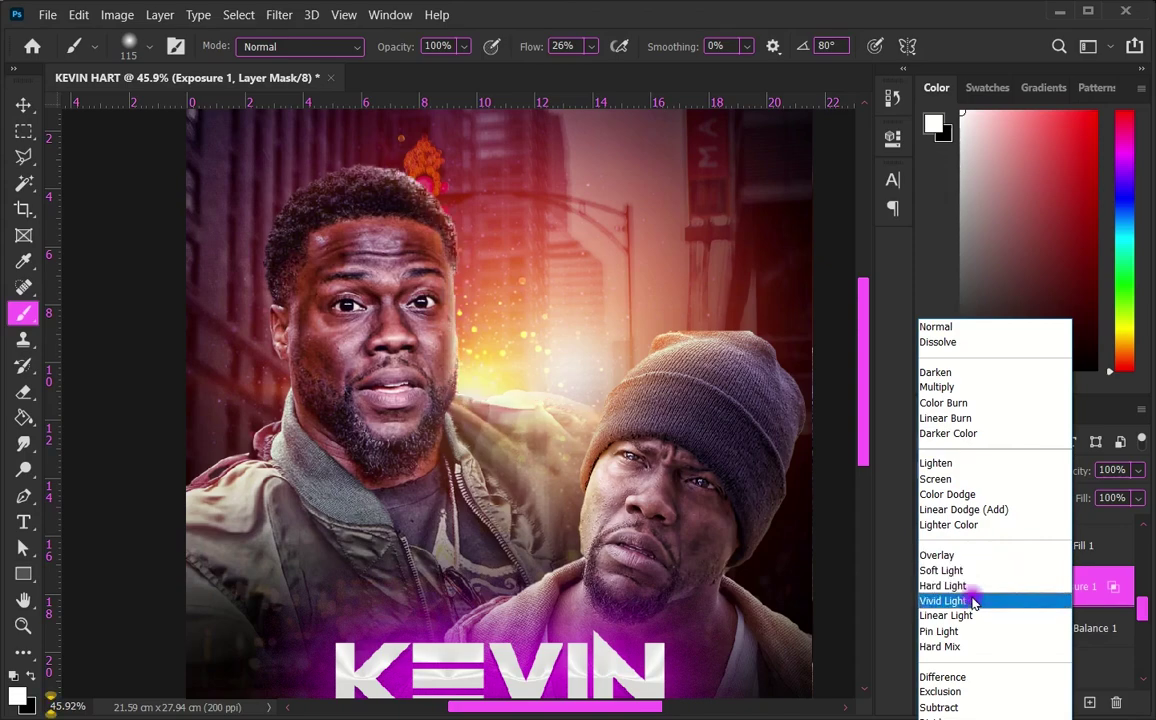
click(991, 513)
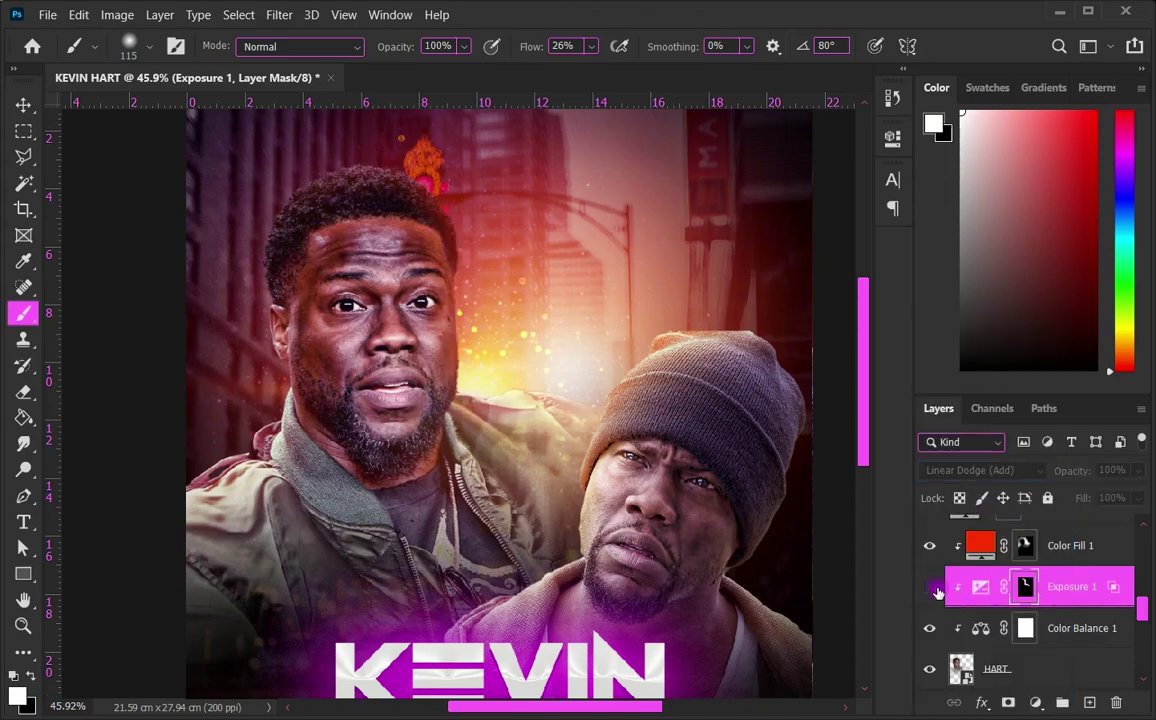
Step: Reset the painting colour to black and add a Solid Color fill layer
scroll(405, 175, up, 3)
click(33, 677)
scroll(300, 270, up, 2)
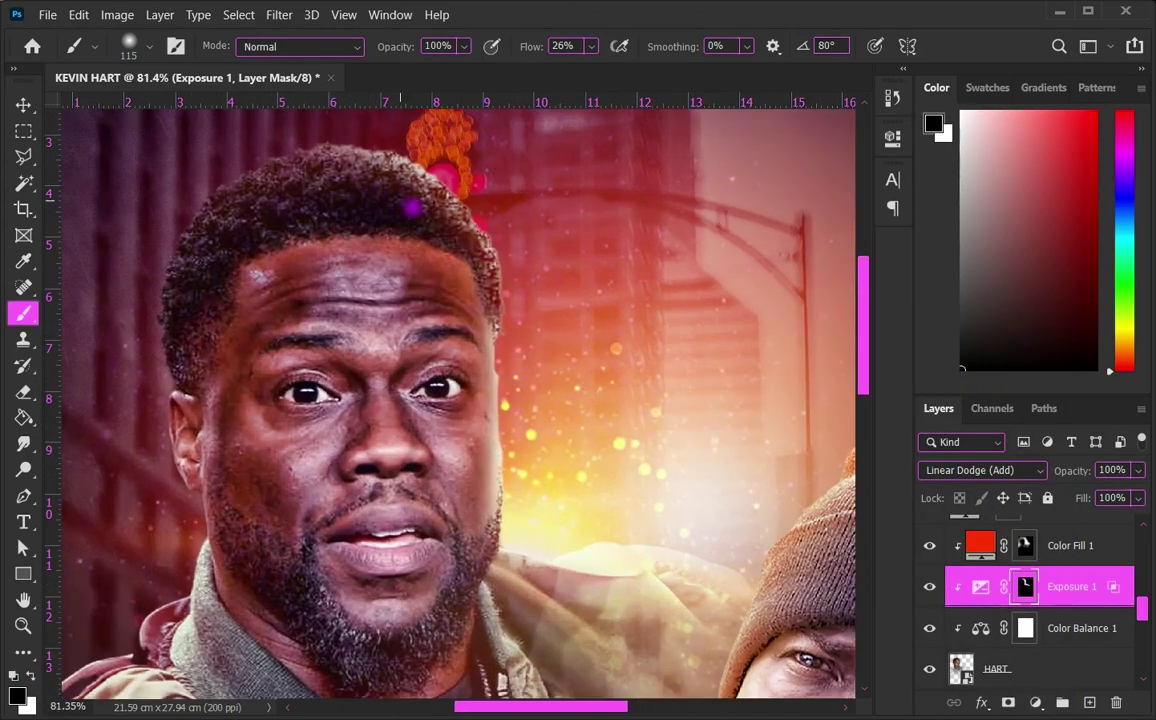
scroll(410, 290, down, 3)
click(1035, 702)
click(1010, 338)
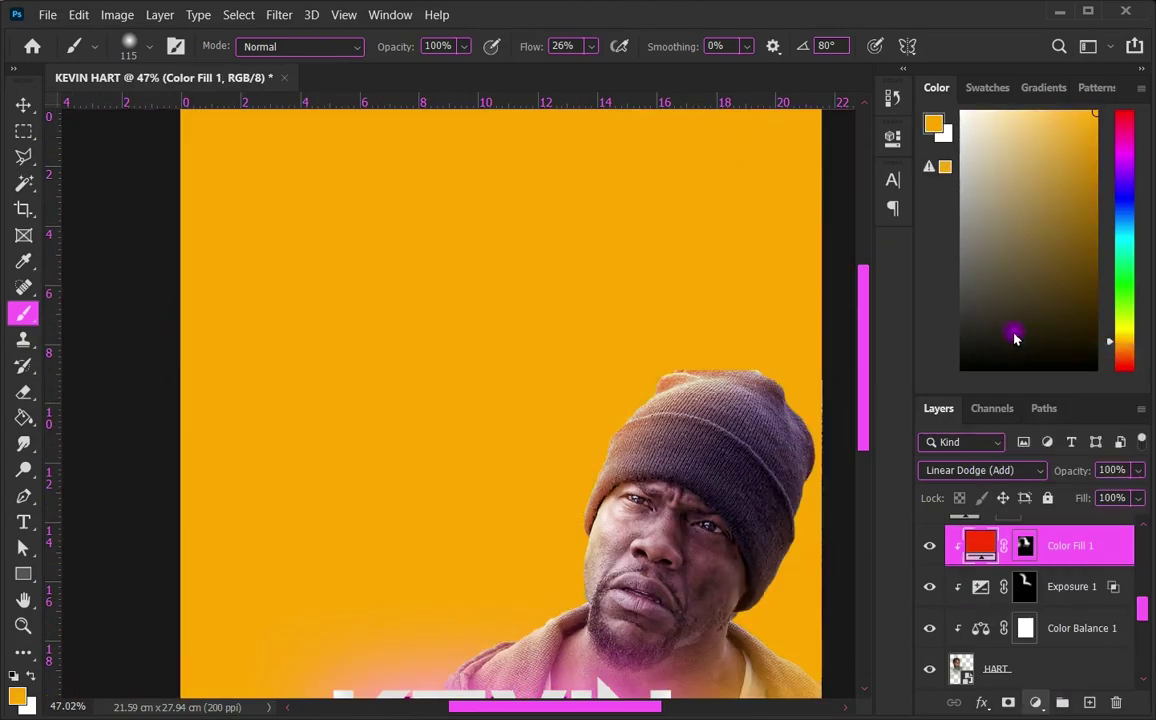
Step: Clip the new orange fill to the left figure in Linear Dodge (Add)
click(1078, 222)
right_click(1085, 545)
click(900, 364)
click(980, 470)
click(1020, 510)
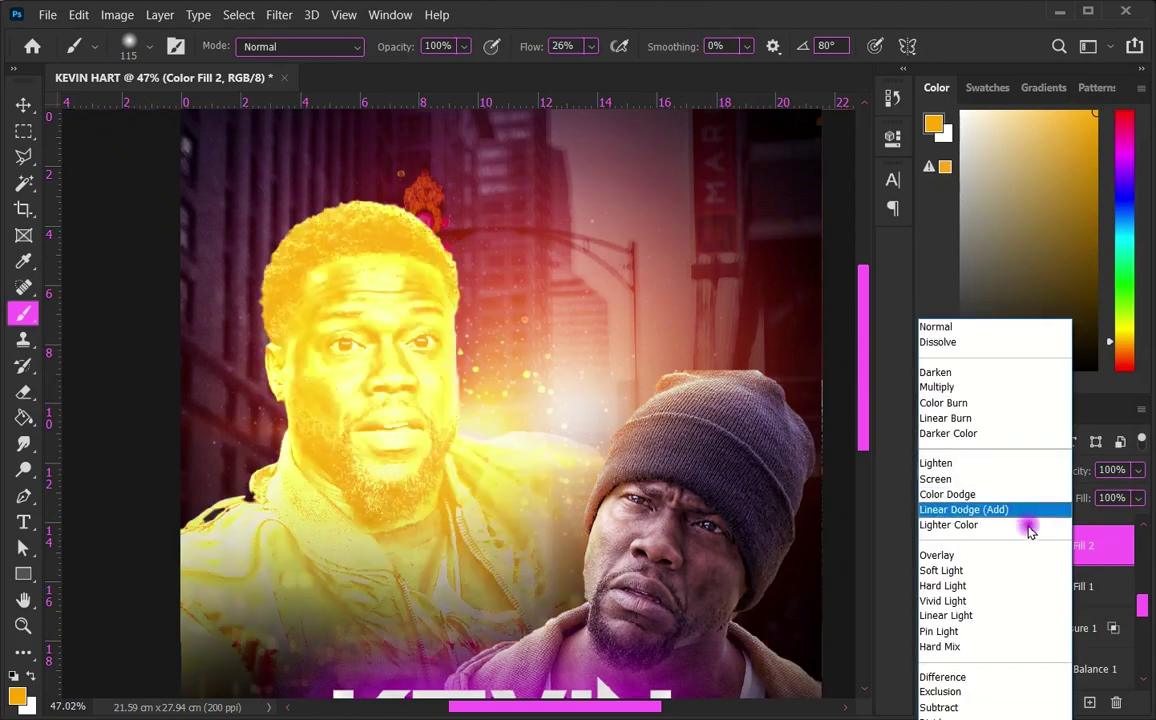
Step: Invert the fill's mask and paint the glow onto the left figure's face with a ~500 brush
key(ctrl+i)
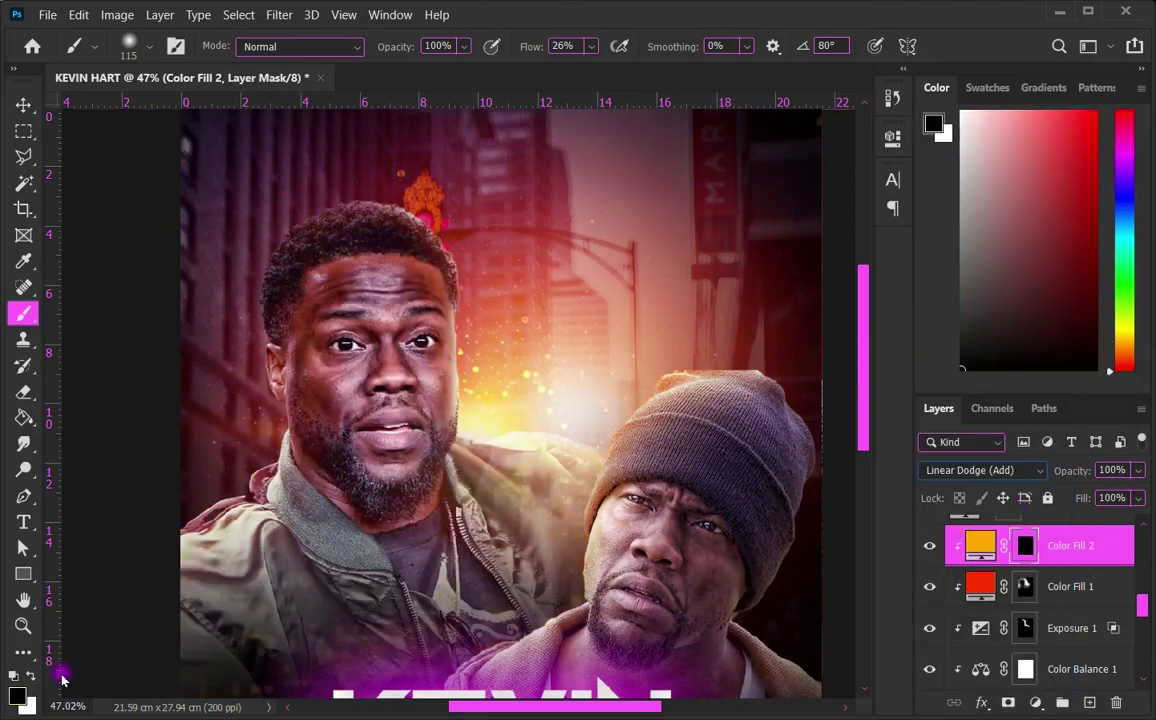
key(bracketright)
key(bracketright)
key(bracketright)
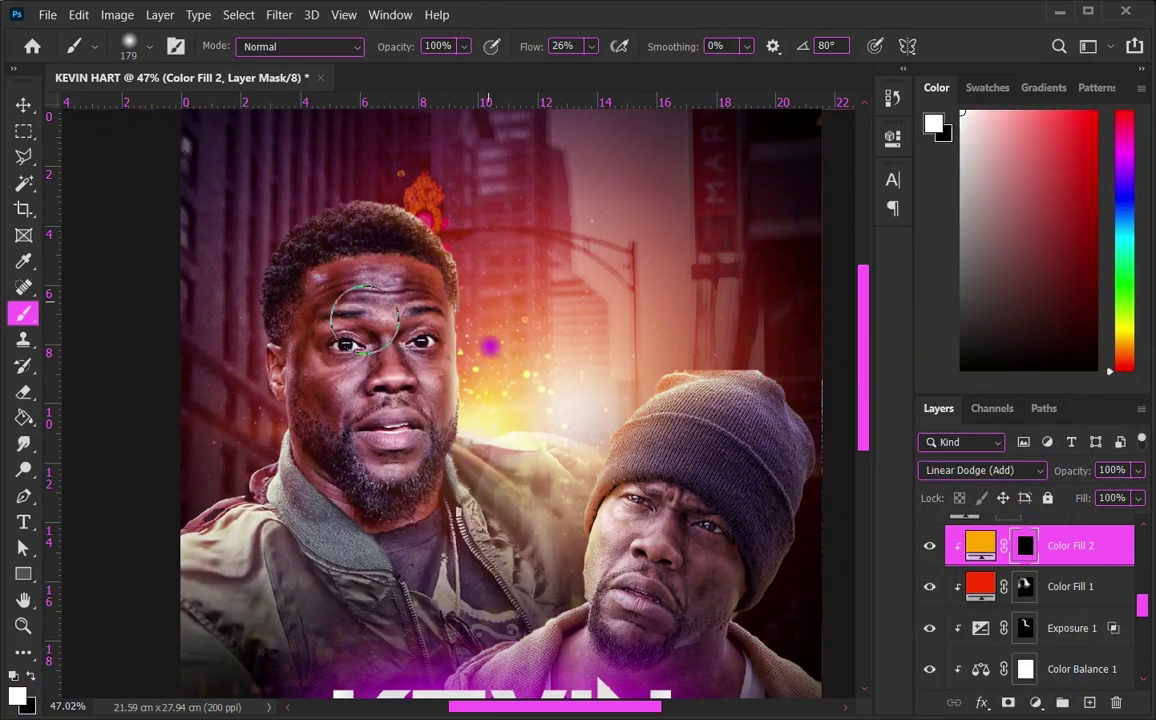
key(bracketright)
key(bracketright)
key(bracketright)
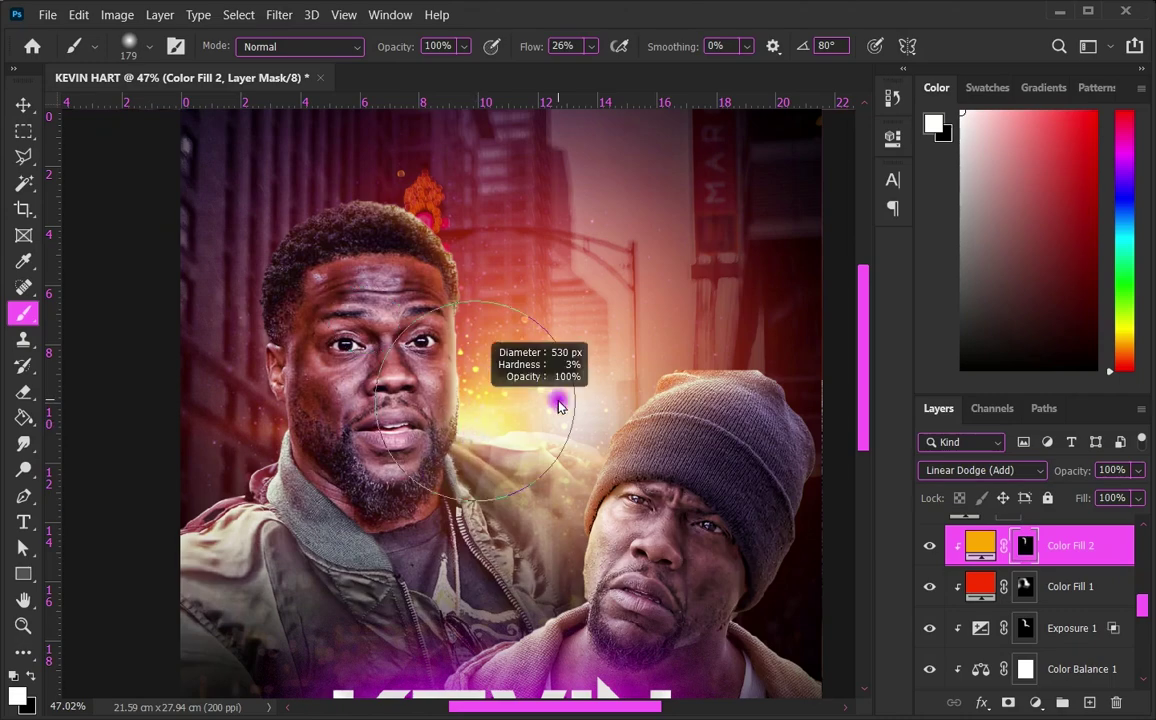
drag(310, 165, 542, 374)
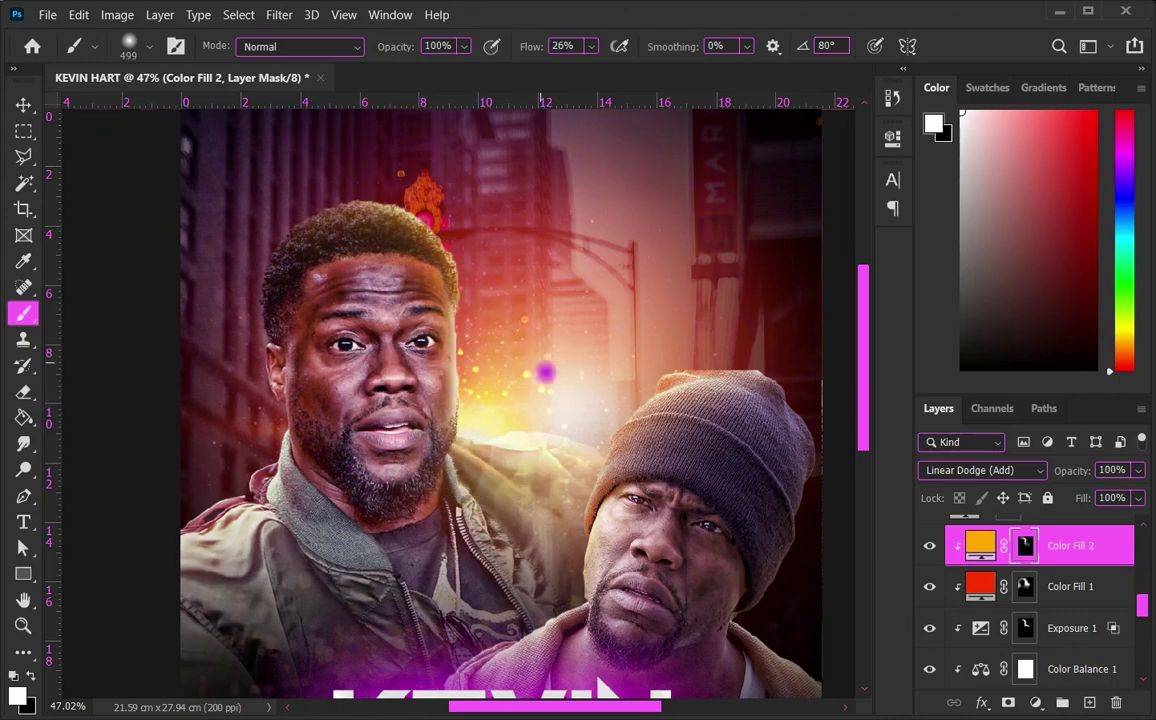
Step: Recolour Color Fill 2 to red-orange and strengthen the glow with another stroke
scroll(599, 361, down, 2)
double_click(980, 545)
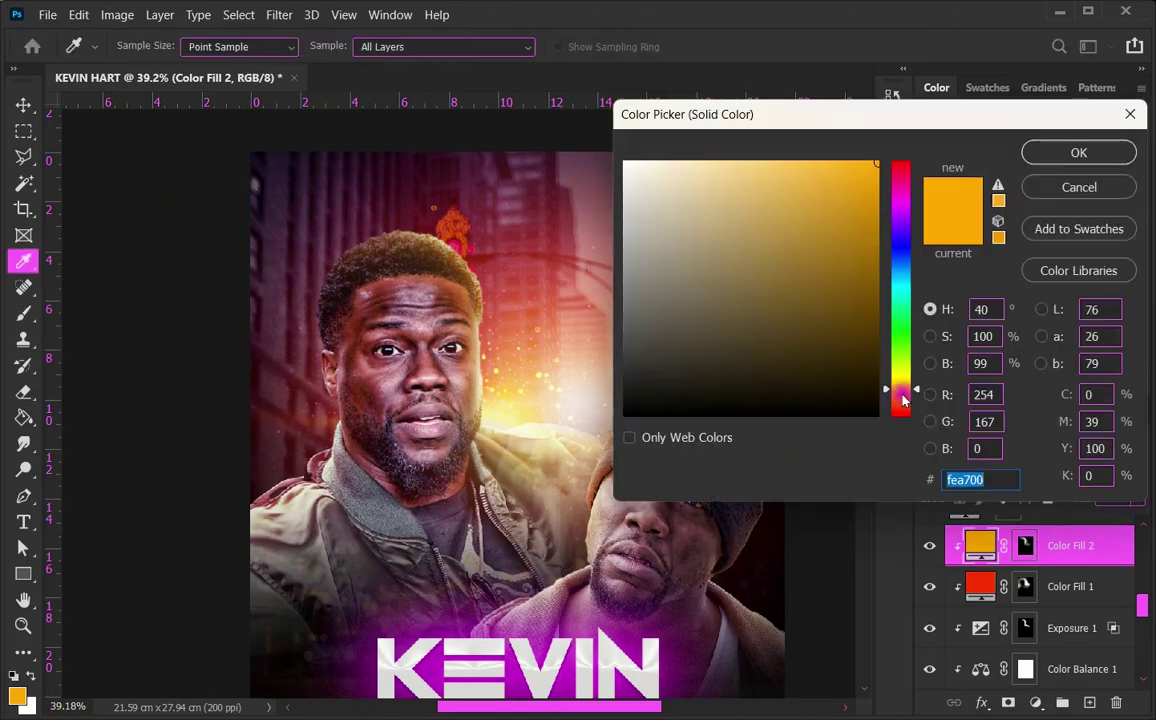
drag(901, 388, 902, 408)
click(1078, 152)
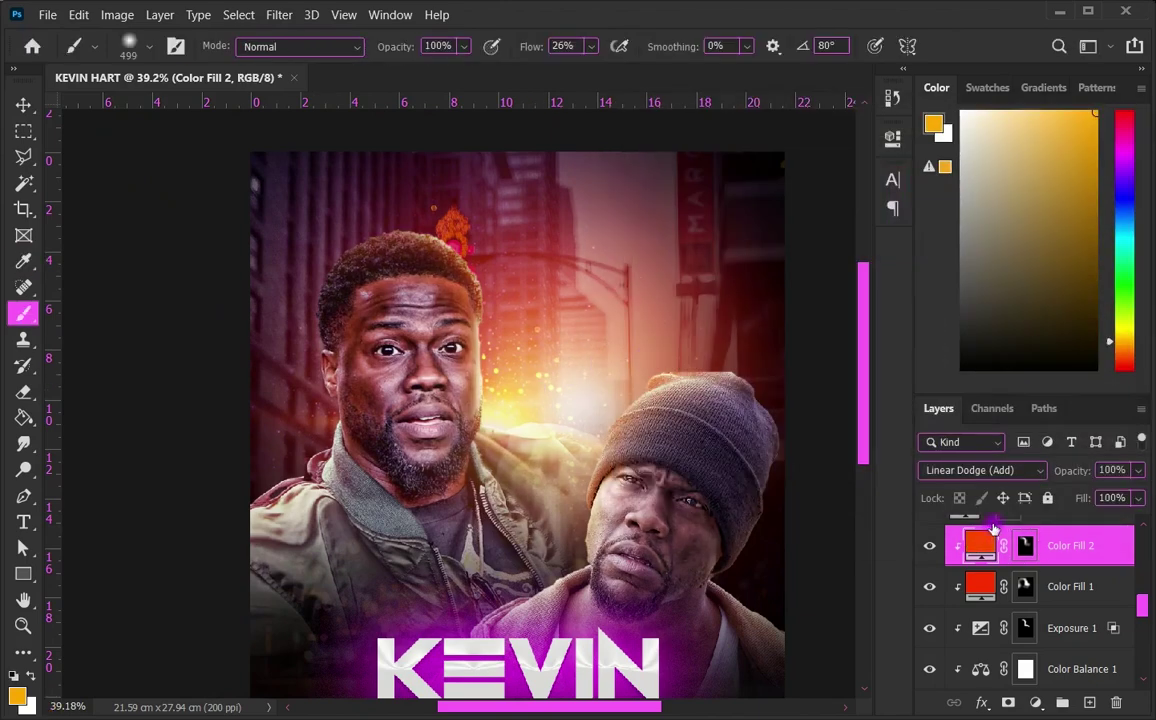
drag(600, 391, 506, 435)
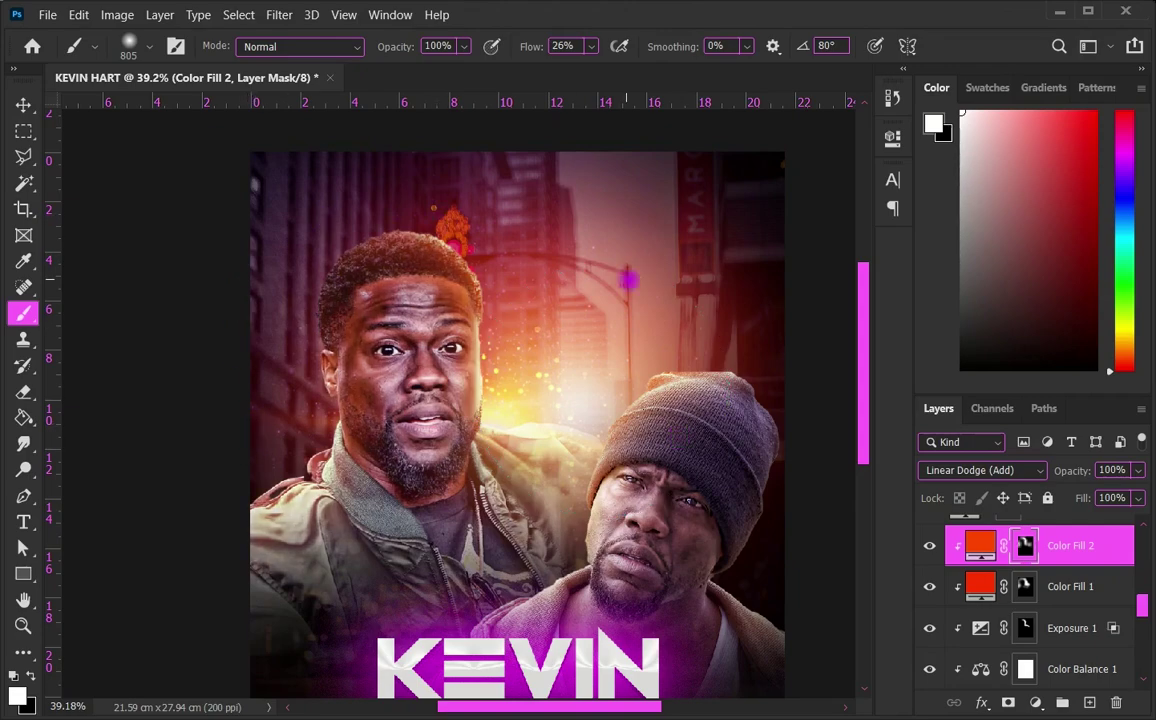
scroll(671, 343, down, 2)
scroll(671, 343, down, 2)
double_click(980, 545)
drag(899, 405, 904, 410)
key(Return)
Step: Select the particle-effect layer and move it down slightly
key(v)
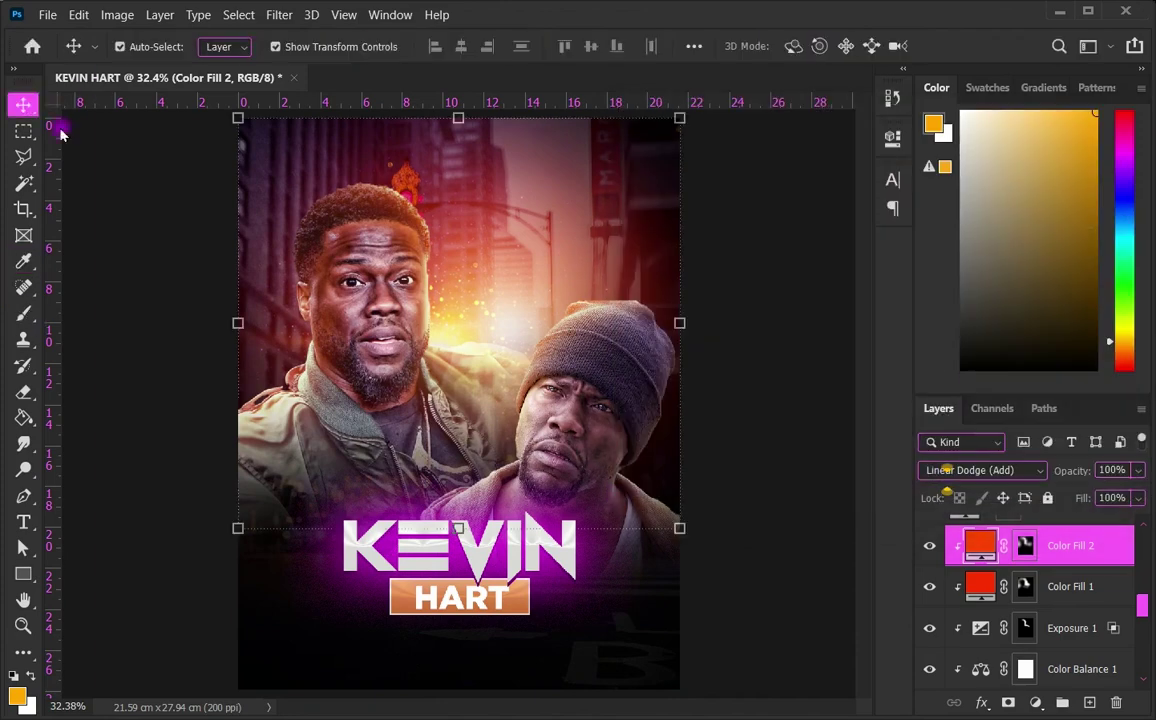
scroll(513, 328, down, 1)
click(513, 345)
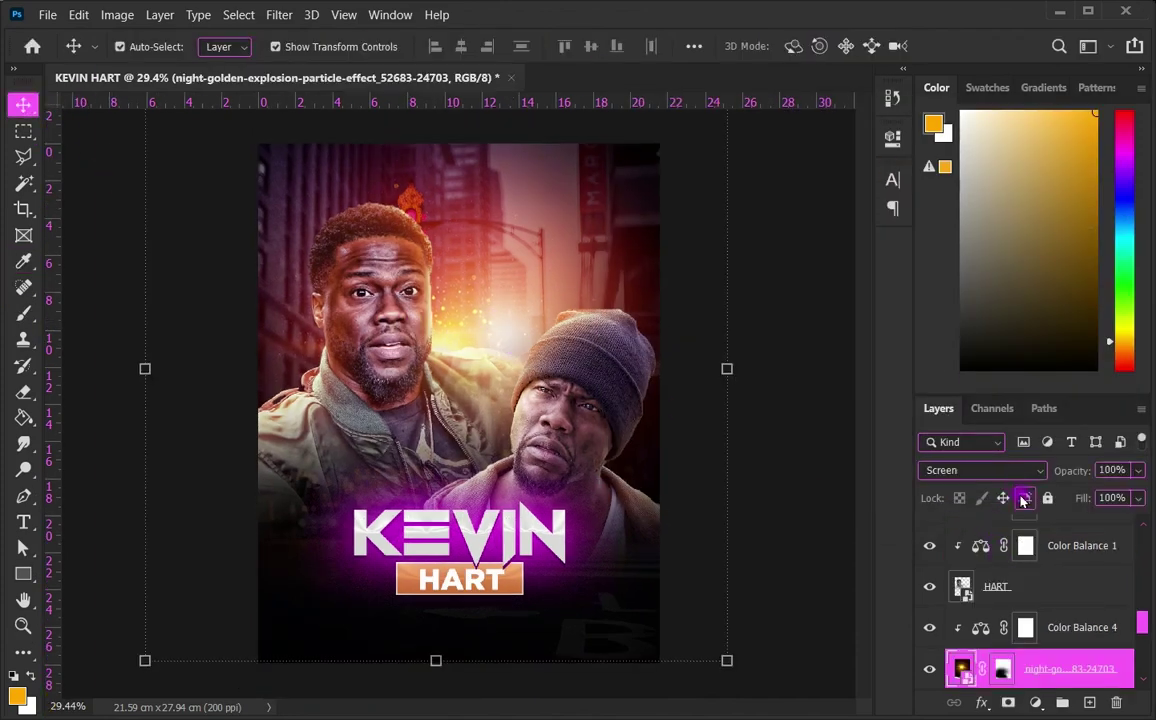
drag(516, 335, 516, 377)
scroll(600, 250, down, 2)
Step: Enlarge the GlowLight layer to 123%
click(702, 178)
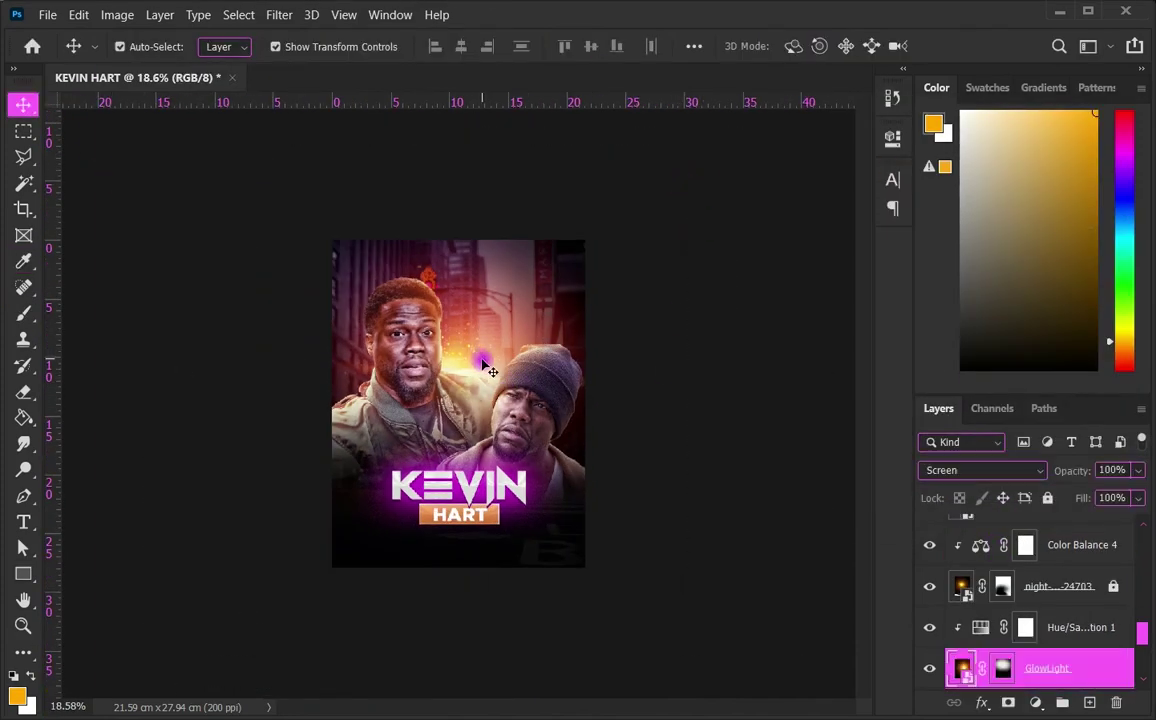
click(482, 368)
key(ctrl+t)
drag(686, 178, 734, 133)
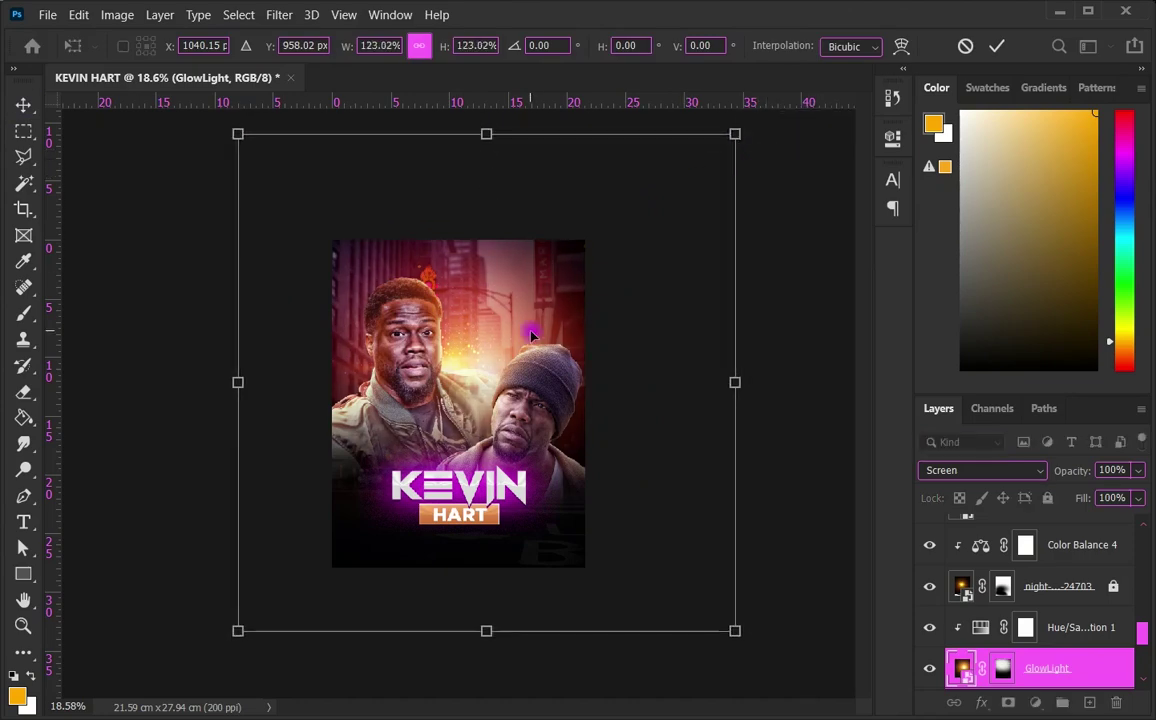
key(Return)
scroll(645, 426, up, 2)
Step: Add a Color Balance adjustment with midtones +19 red, −13 green, +2 blue
click(600, 430)
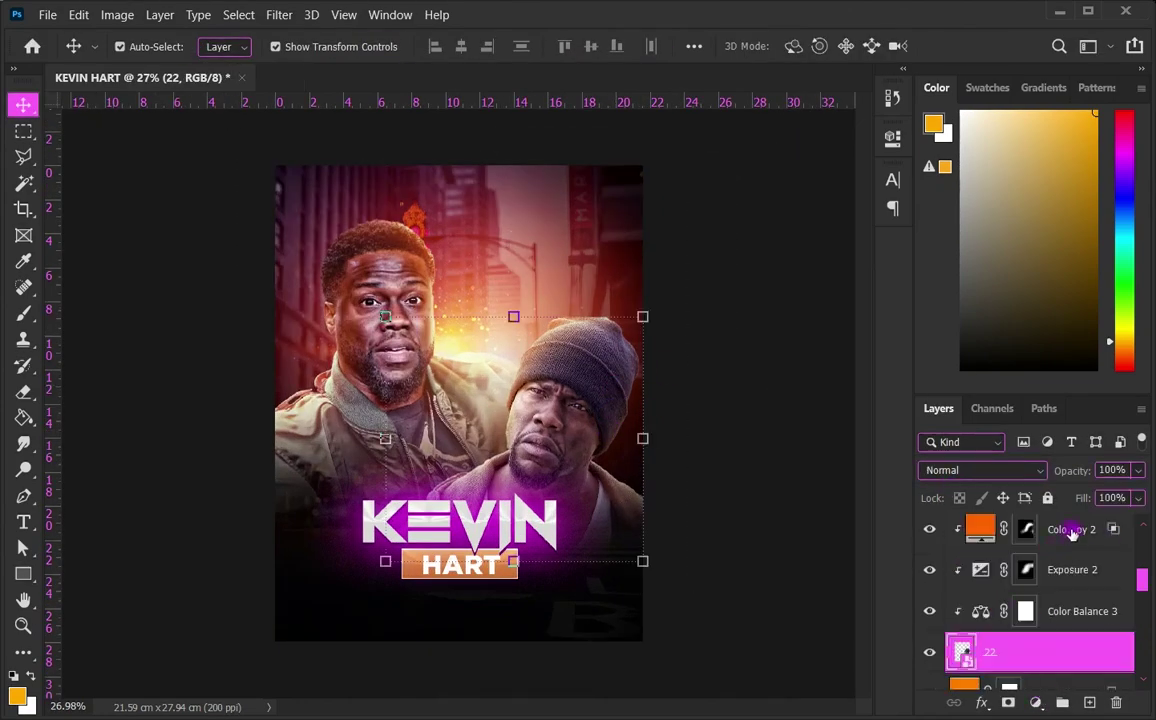
click(1072, 543)
click(1035, 702)
click(1040, 526)
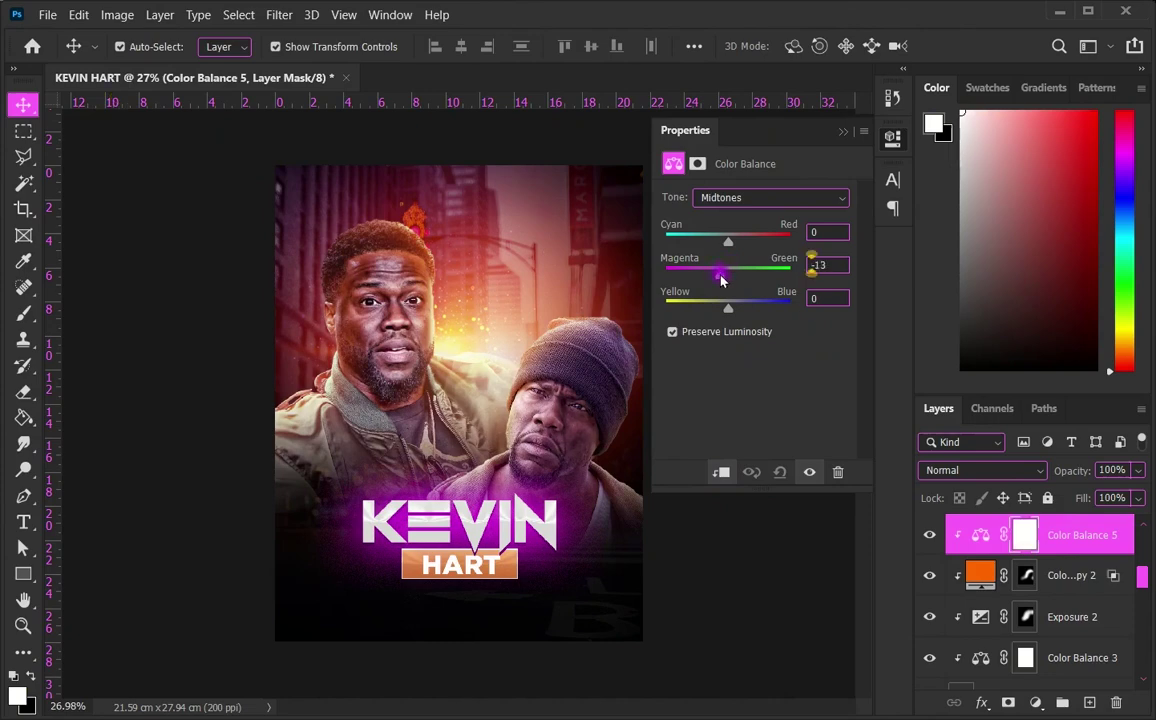
scroll(730, 555, down, 2)
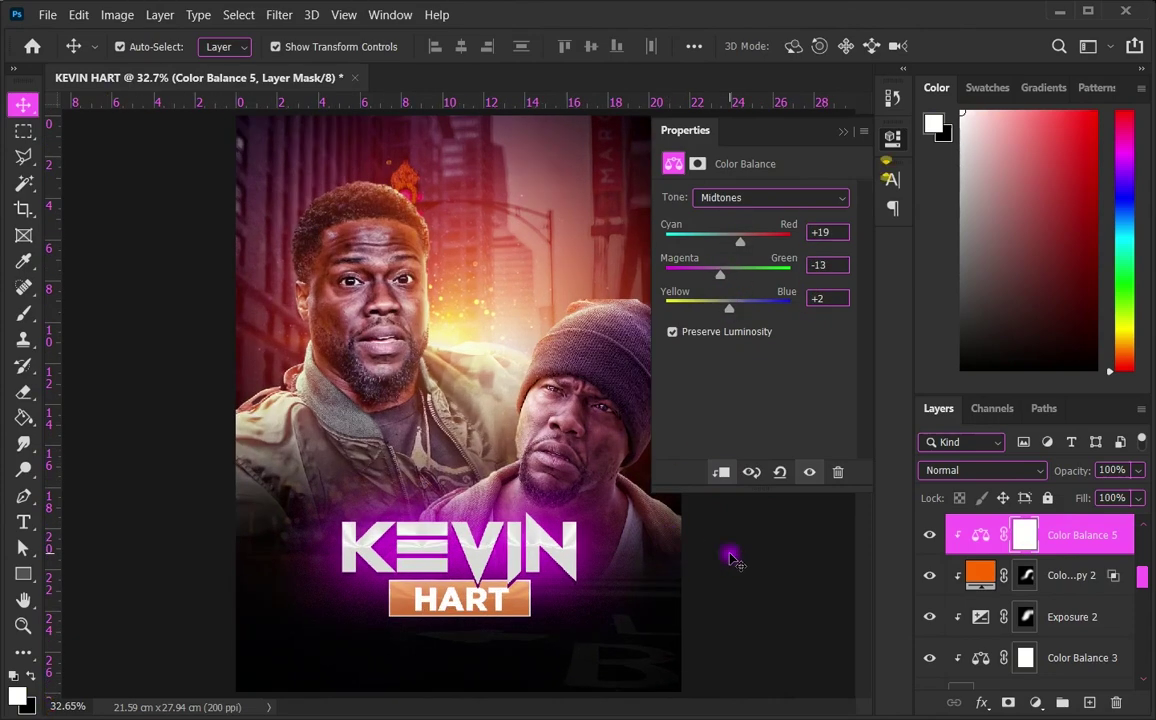
click(748, 287)
scroll(705, 348, down, 2)
scroll(668, 470, up, 2)
scroll(666, 434, down, 1)
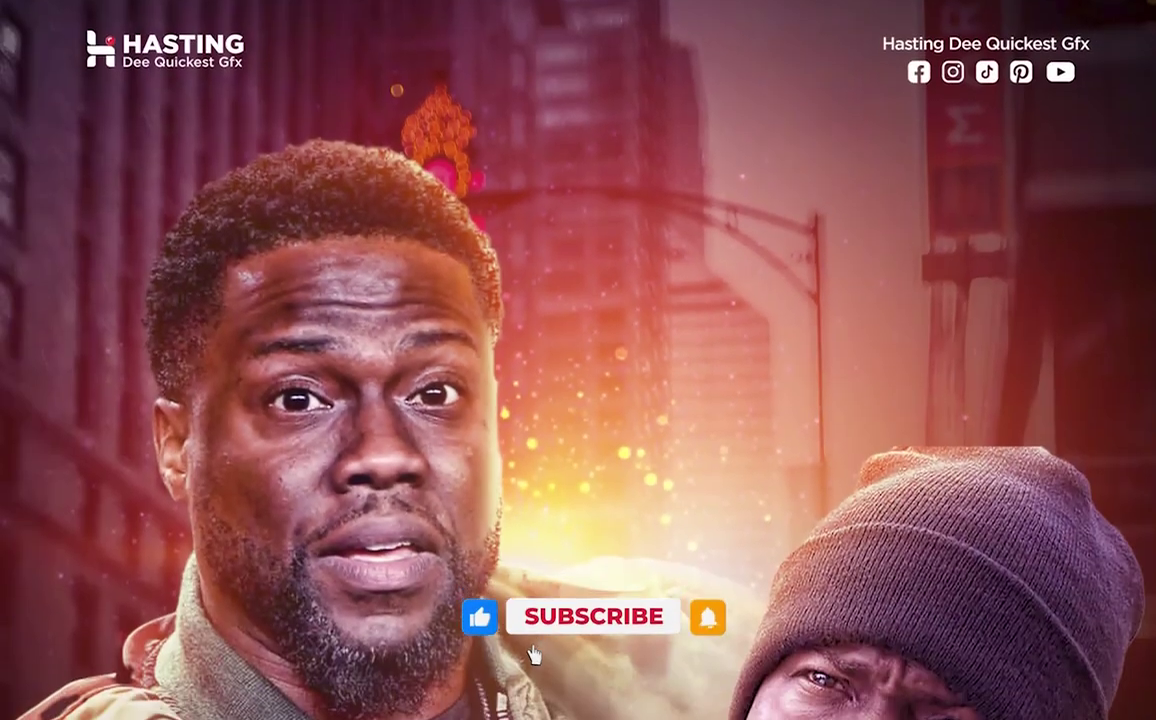